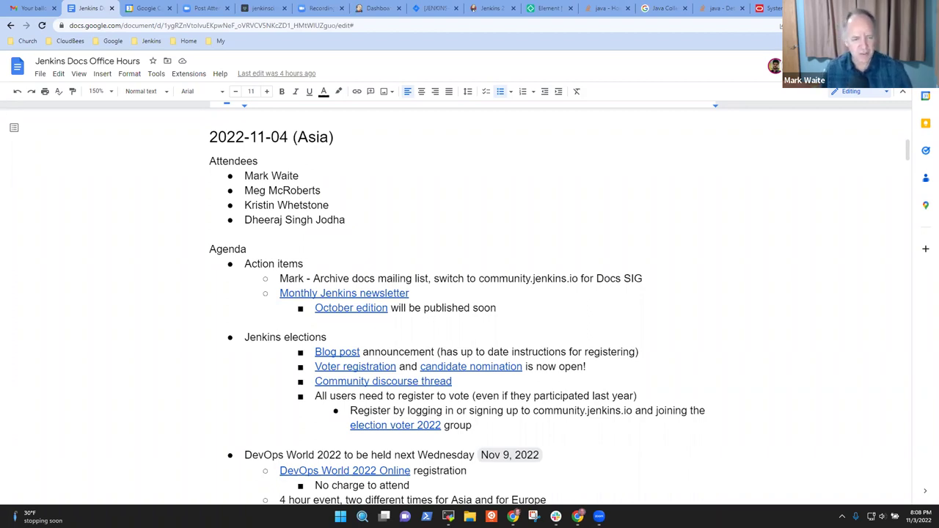
- Step through the agenda lines from Action items down to the Next LTS (2.375.1) item
triple_click(271, 267)
key(Down)
key(Down)
key(Down)
key(Down)
key(Down)
key(shift+Down)
key(Down)
key(Down)
key(Down)
key(Down)
key(Down)
key(Down)
key(Down)
key(Home)
key(shift+Down)
key(Down)
scroll(271, 267, down, 2)
key(Down)
key(Down)
key(Down)
key(Down)
key(Down)
key(Down)
key(Down)
key(Down)
key(Down)
key(Left)
key(Up)
key(Up)
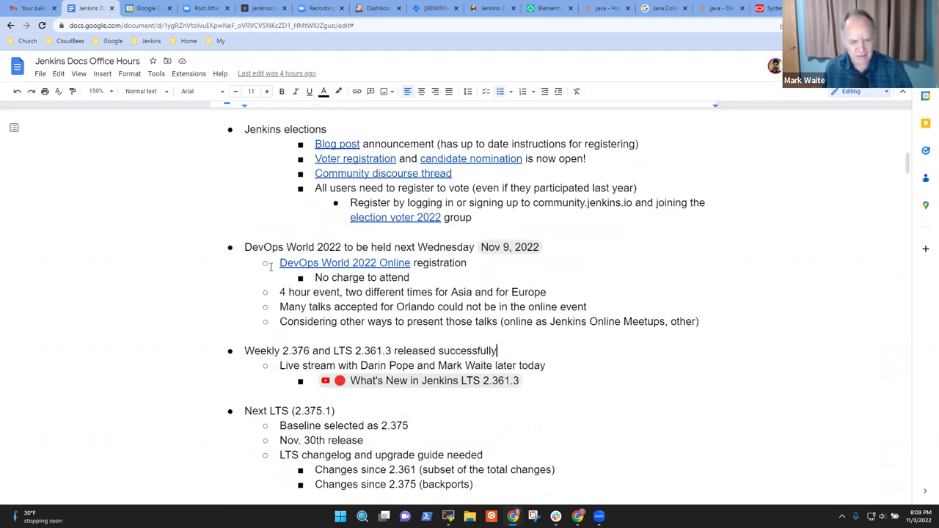
key(Home)
key(shift+Down)
key(Down)
key(Down)
key(End)
key(Home)
key(shift+Down)
- Review the Hacktoberfest 2022 lines and highlight links, then scroll back up the agenda
key(Down)
scroll(270, 266, down, 2)
scroll(271, 266, down, 2)
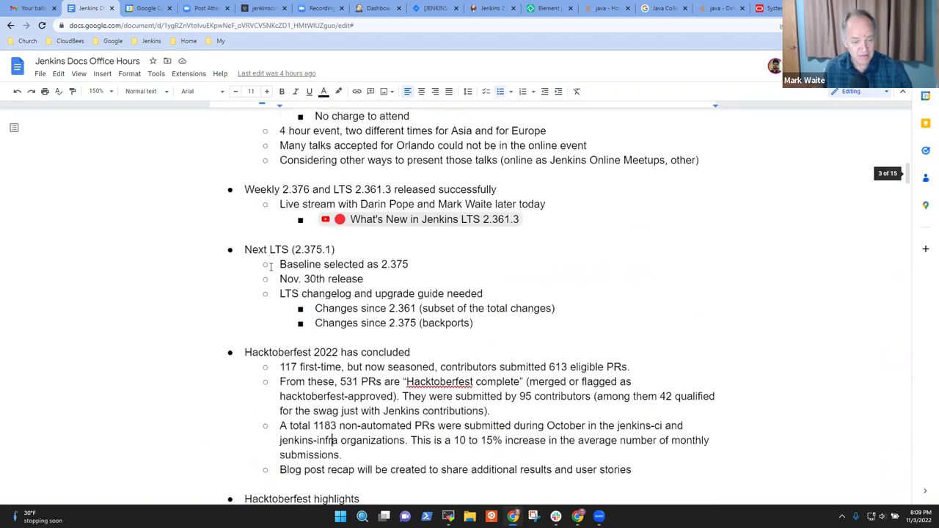
key(Up)
key(Up)
key(Home)
key(shift+Down)
key(Down)
key(Down)
key(Down)
key(Down)
key(Down)
key(Down)
key(Down)
key(Down)
key(Down)
key(Down)
scroll(271, 266, down, 2)
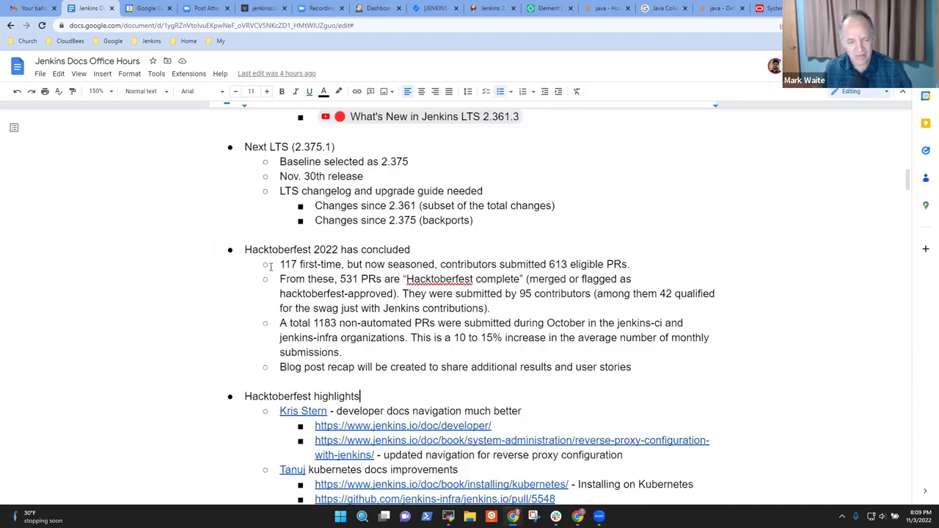
key(Home)
key(shift+End)
key(Down)
key(Down)
key(Down)
key(Down)
key(Down)
key(Down)
key(Down)
key(Down)
key(Down)
key(Down)
key(Down)
key(Down)
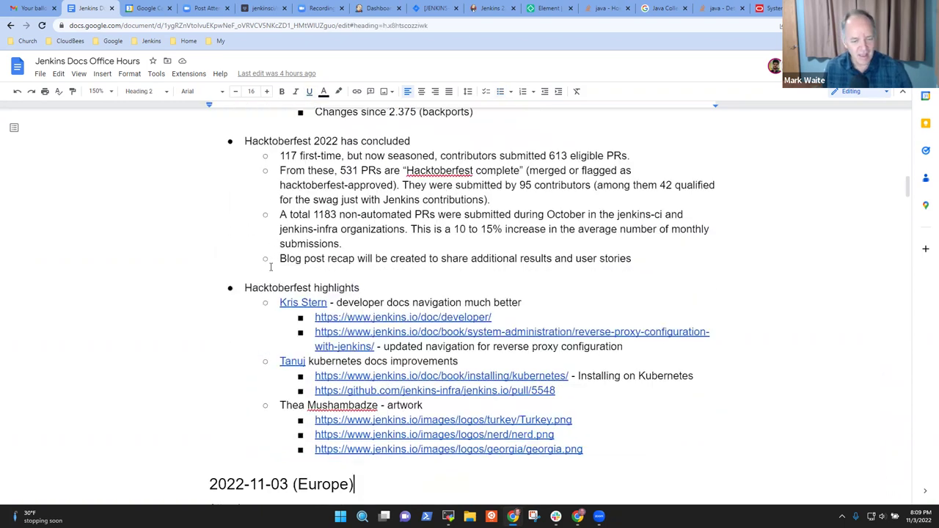
key(Up)
key(Up)
key(Up)
key(Up)
key(Up)
key(Up)
key(Up)
key(Up)
key(Up)
key(Up)
scroll(271, 268, up, 3)
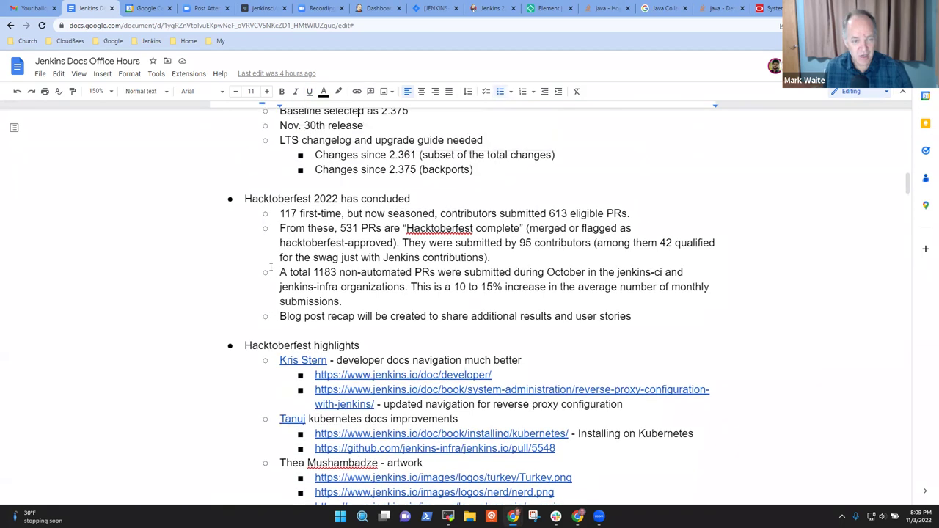
scroll(270, 266, up, 5)
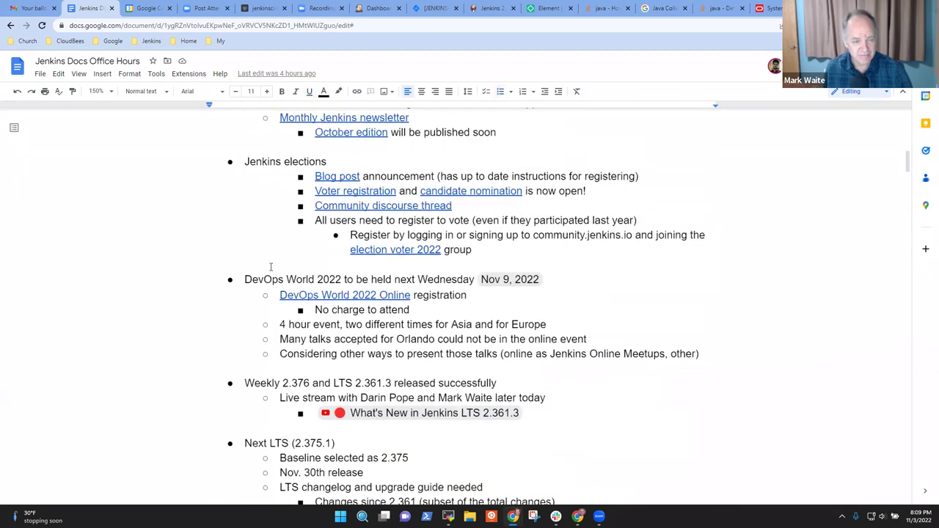
- Select the sub-points under Jenkins elections and outdent them one level
key(Up)
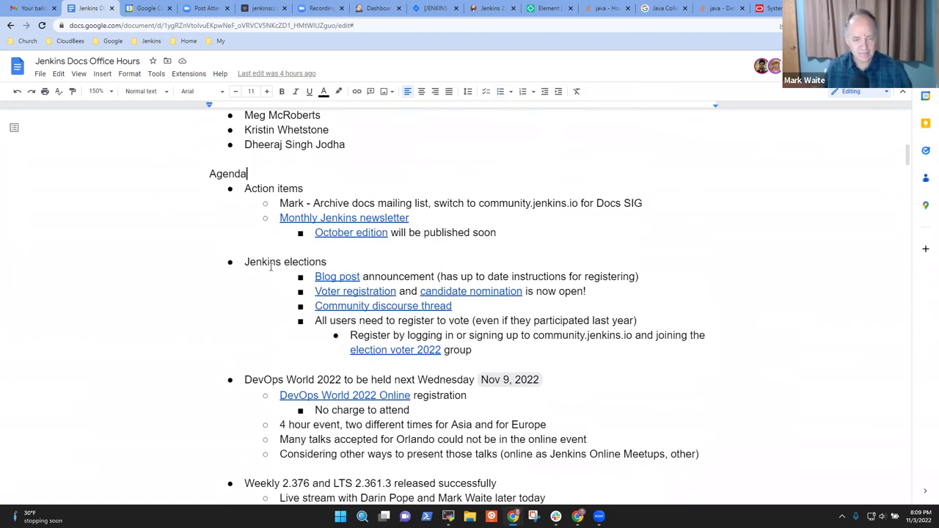
key(Down)
key(Down)
key(Down)
key(Down)
key(Down)
key(Down)
key(Down)
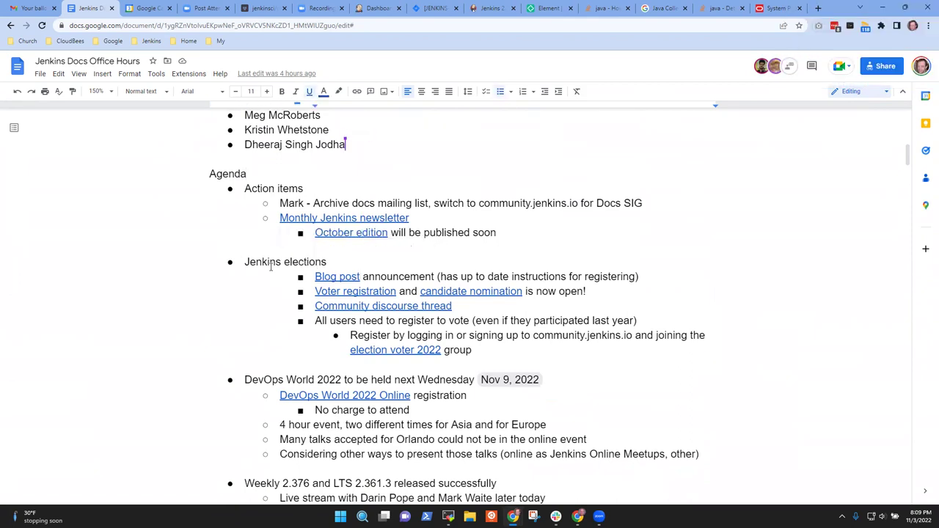
key(shift+Down)
key(shift+Down)
key(shift+Down)
key(shift+Down)
key(shift+Down)
key(shift+Down)
key(shift+Down)
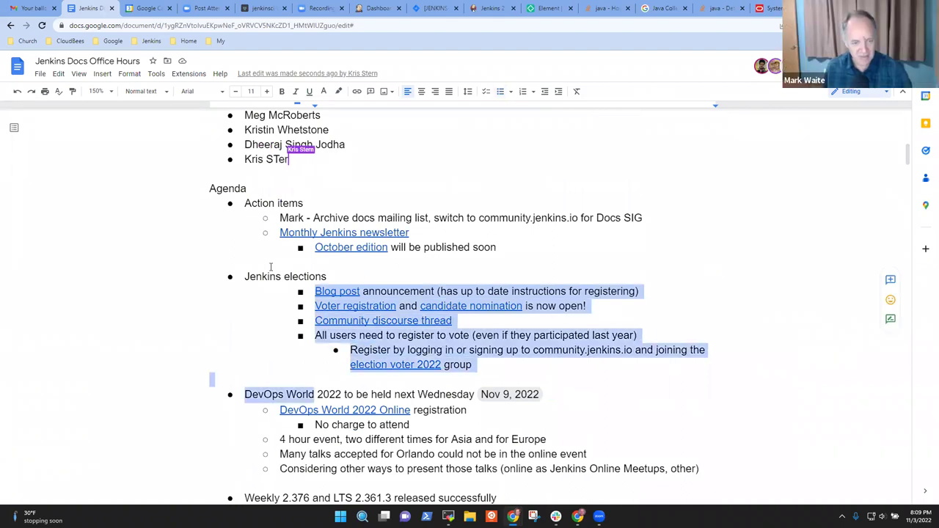
key(shift+Left)
key(shift+Left)
key(shift+Left)
key(shift+Left)
key(shift+Left)
key(shift+Left)
key(shift+Left)
key(shift+Left)
key(shift+Left)
key(shift+Left)
key(shift+Left)
key(shift+Left)
key(shift+Left)
key(shift+Left)
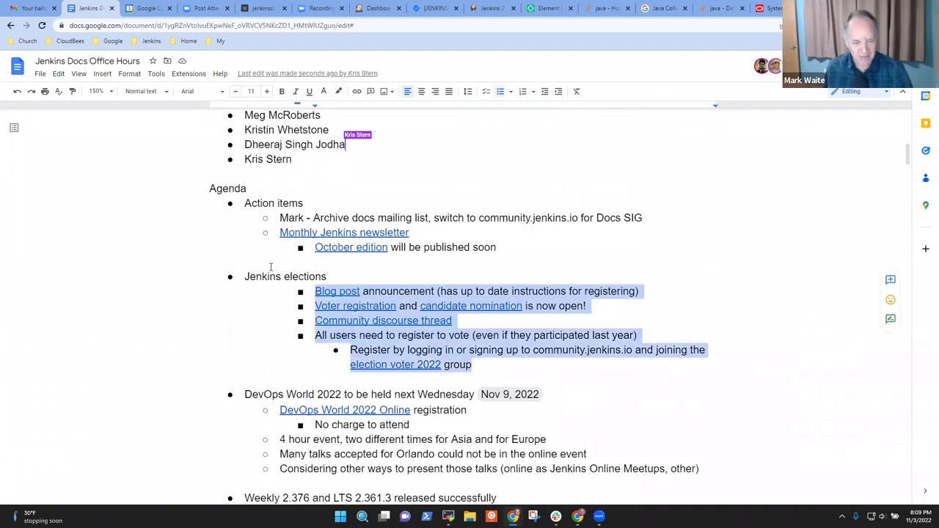
key(shift+Tab)
key(Up)
key(Up)
key(Up)
key(Up)
key(Up)
key(Up)
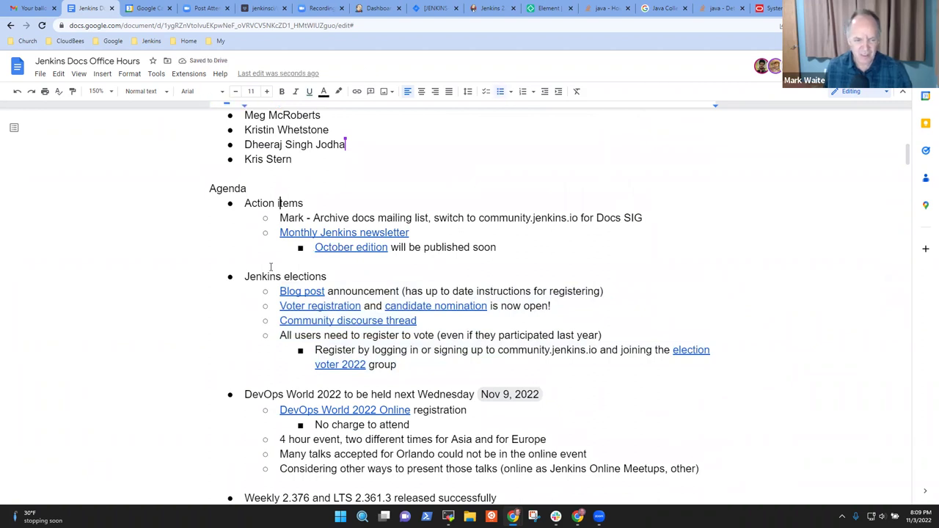
key(Down)
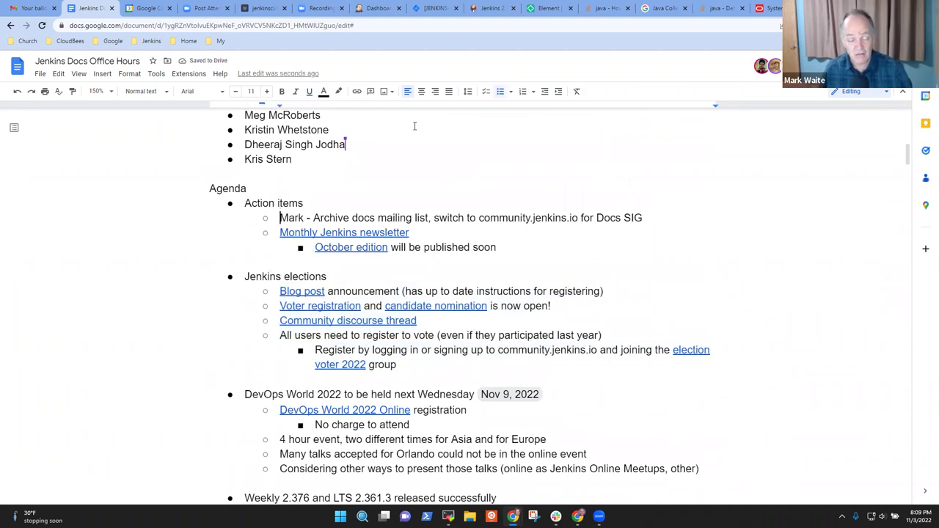
- Open the Monthly Jenkins newsletter link to the September 2022 Newsletter and scroll through it
click(334, 232)
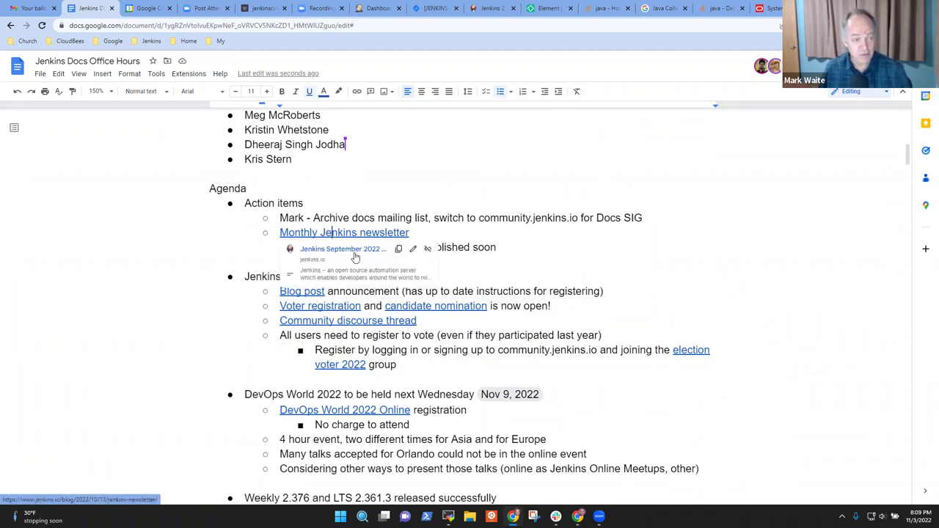
click(357, 257)
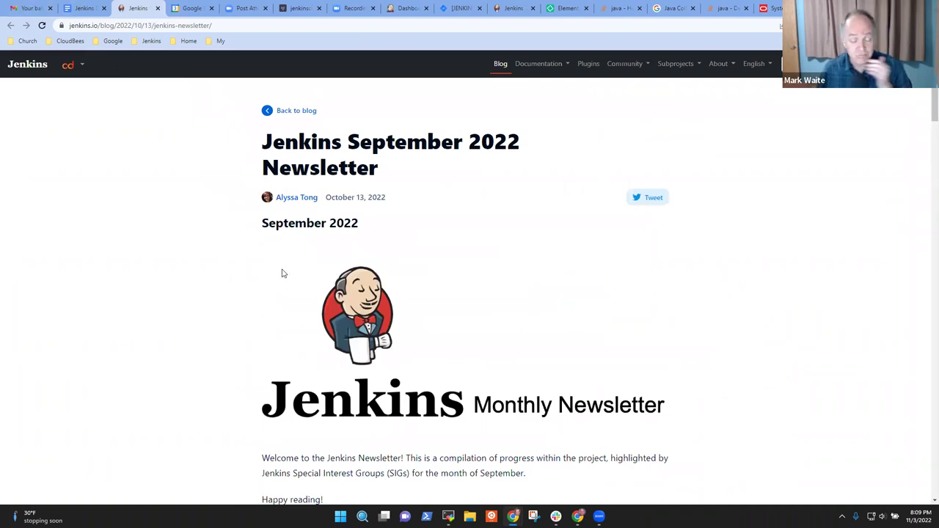
scroll(445, 322, down, 7)
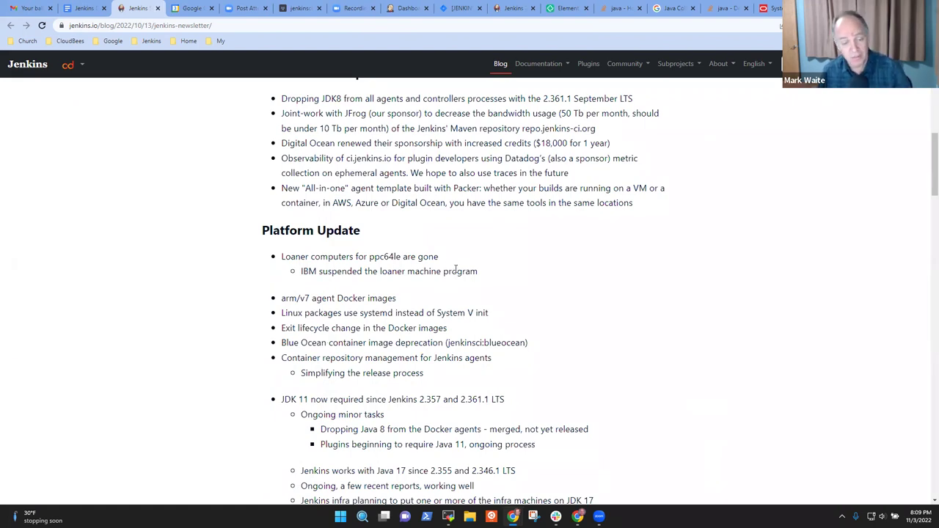
scroll(438, 290, down, 7)
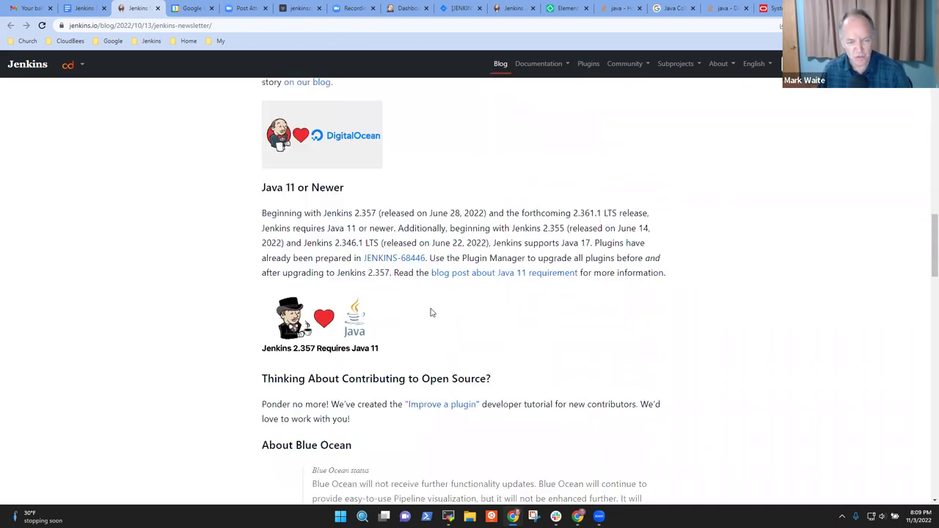
scroll(437, 312, down, 10)
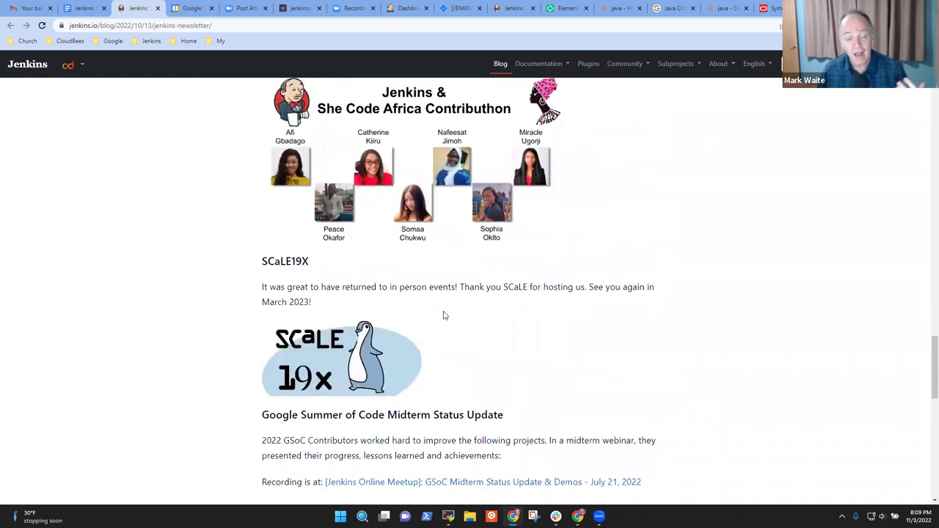
scroll(443, 315, down, 3)
scroll(477, 326, down, 4)
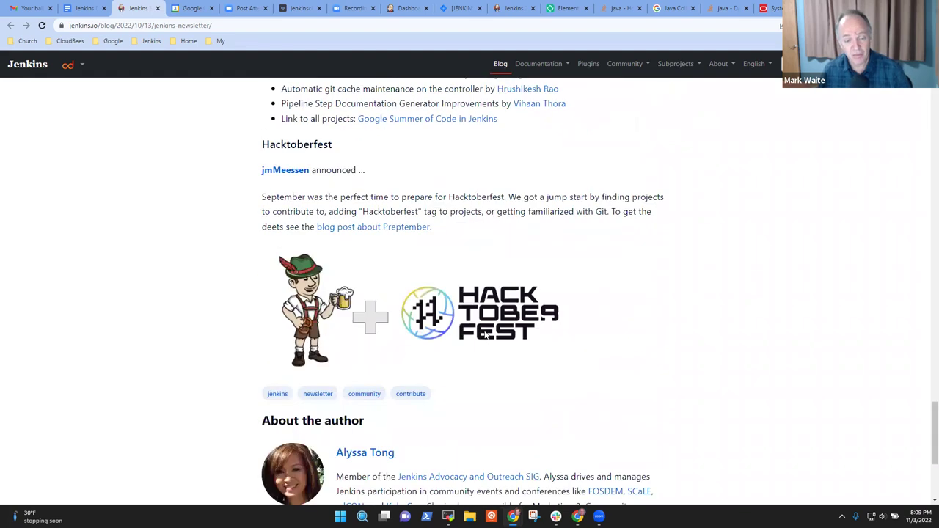
scroll(485, 334, down, 3)
scroll(415, 105, up, 5)
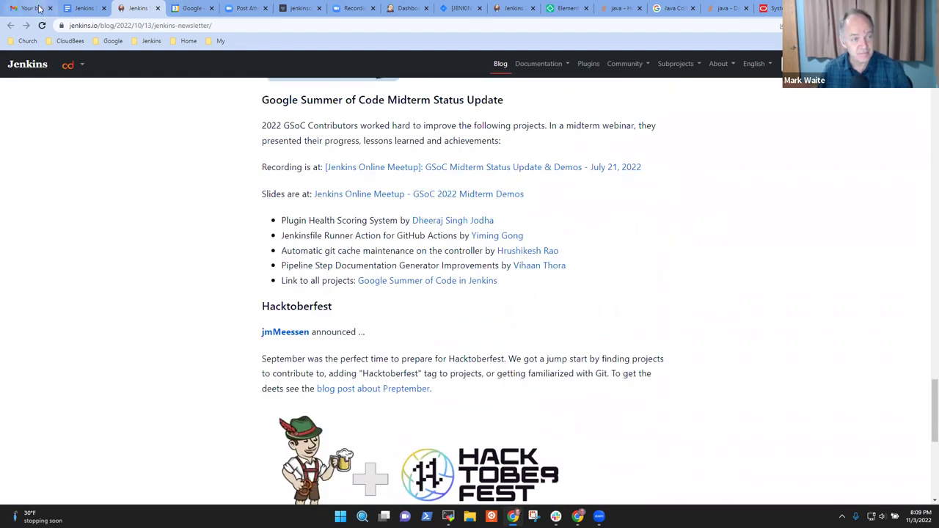
- Back in the office hours notes, show the preview card for the October edition link
click(88, 9)
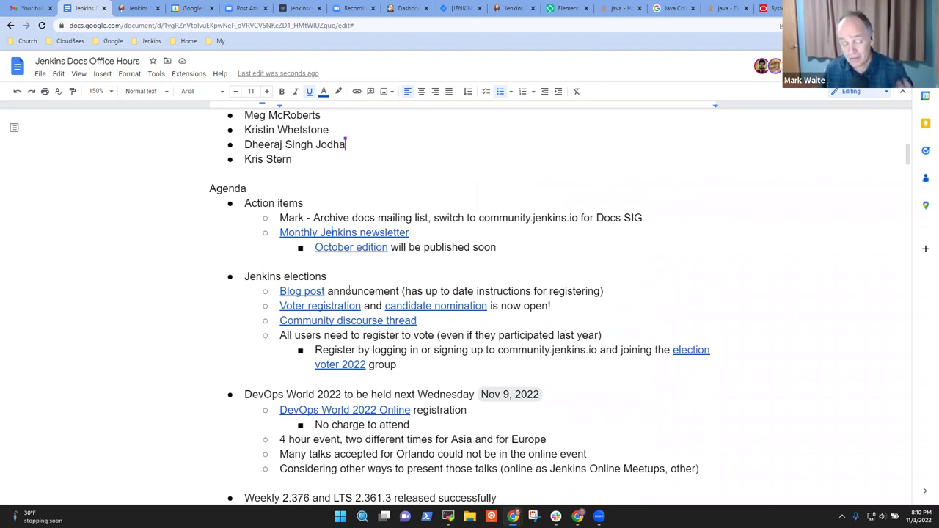
click(366, 253)
- Open pull request #5666, the October newsletter first draft, then return to the notes
click(372, 266)
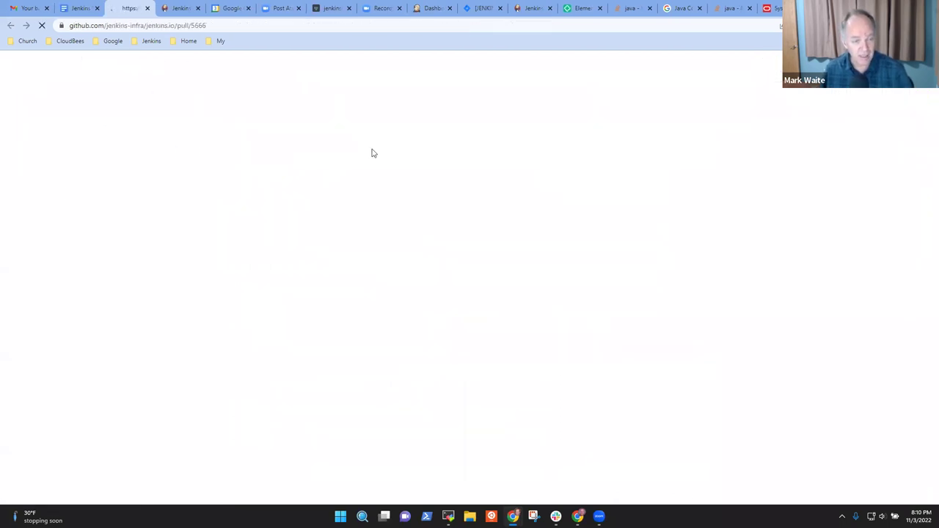
click(78, 9)
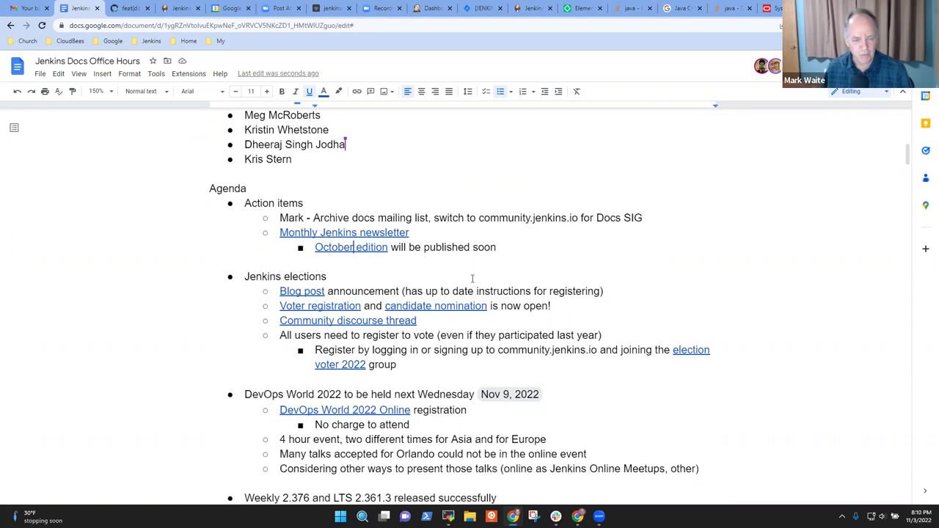
- Review the Jenkins elections lines and show the Voter registration link preview
click(311, 279)
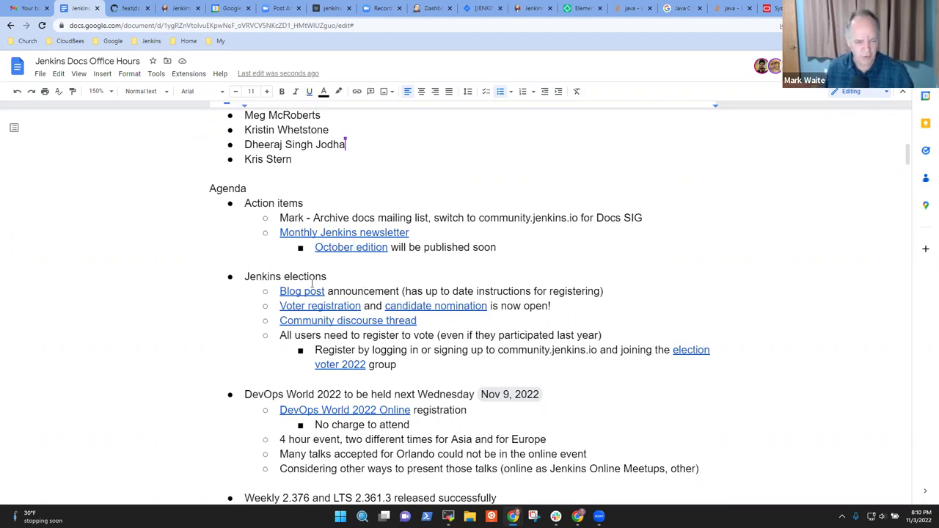
triple_click(311, 283)
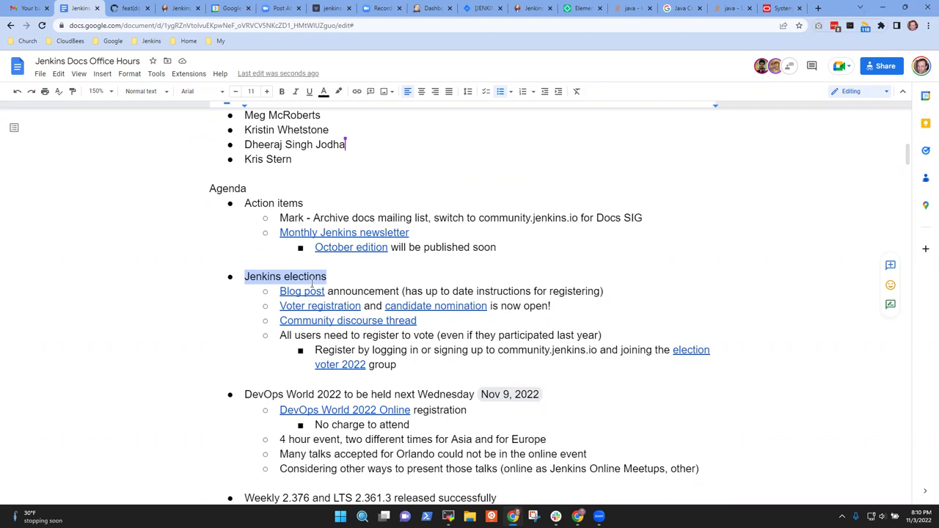
key(Right)
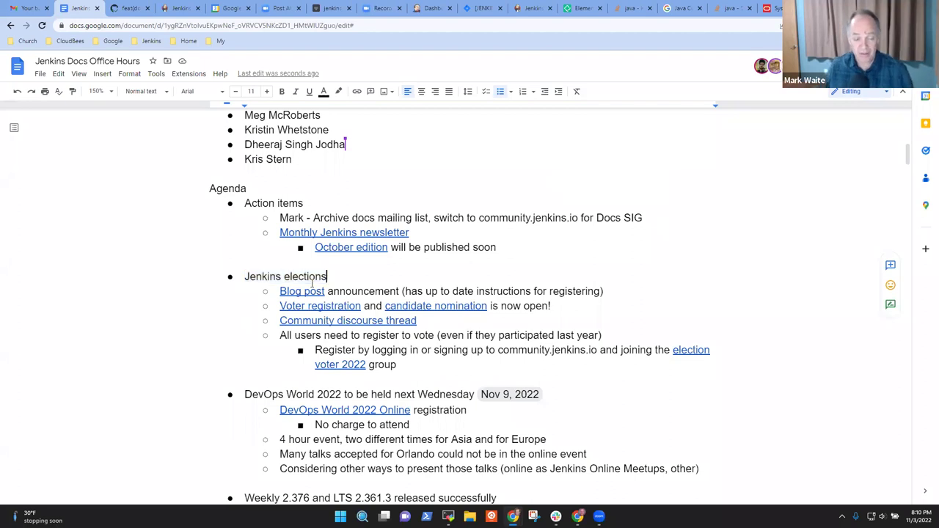
key(Down)
key(Down)
key(Down)
key(Down)
key(Down)
key(Down)
key(Down)
key(Down)
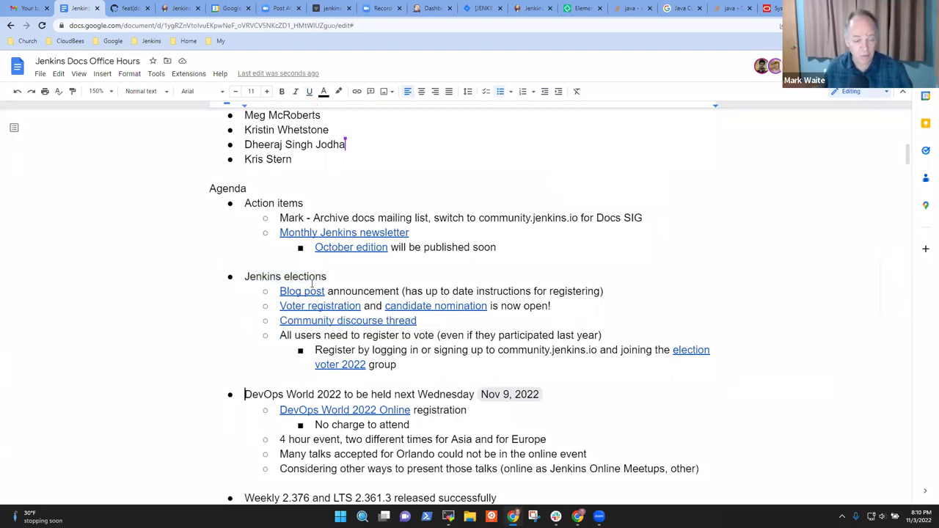
key(shift+End)
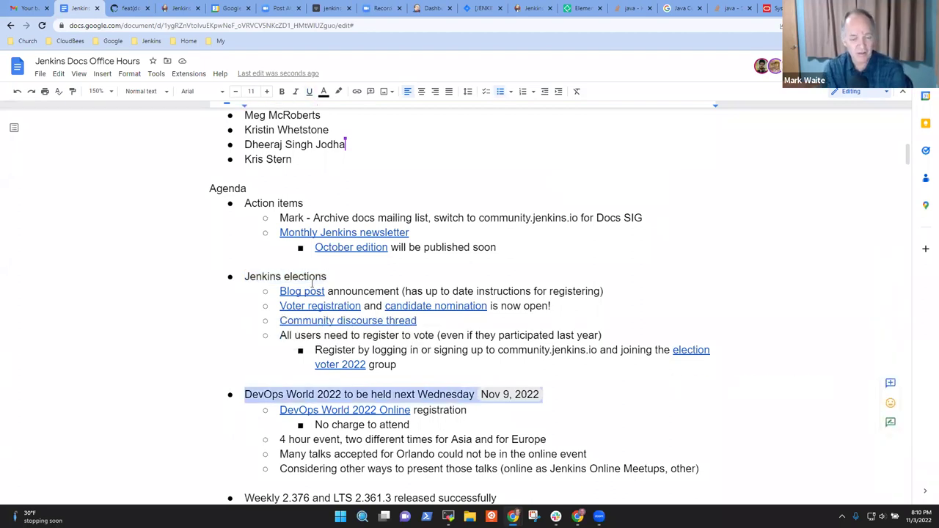
key(Home)
key(Up)
key(Up)
key(Up)
key(Up)
key(Up)
key(Up)
key(Up)
key(Up)
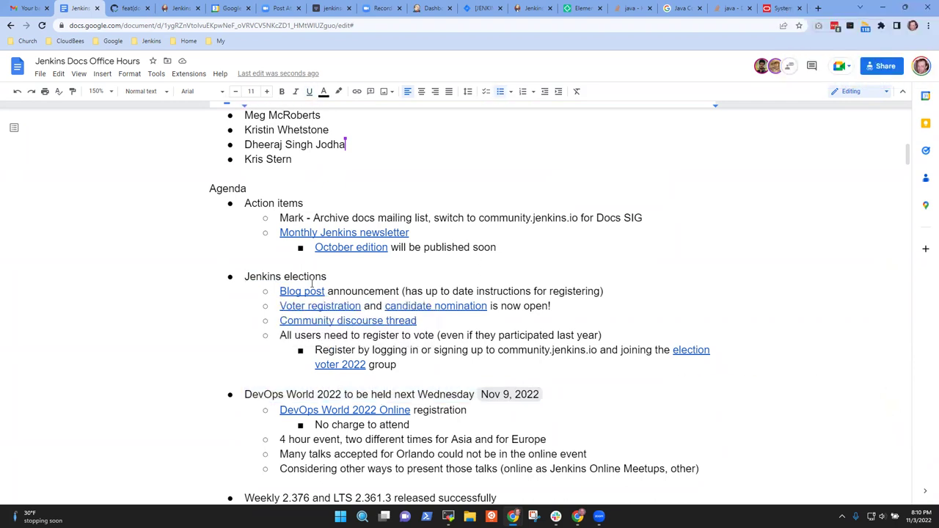
key(shift+End)
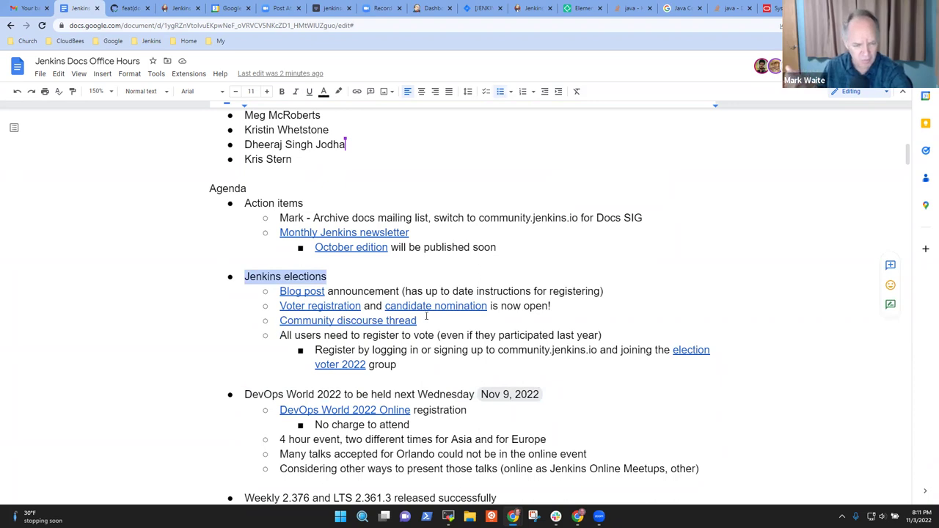
click(309, 306)
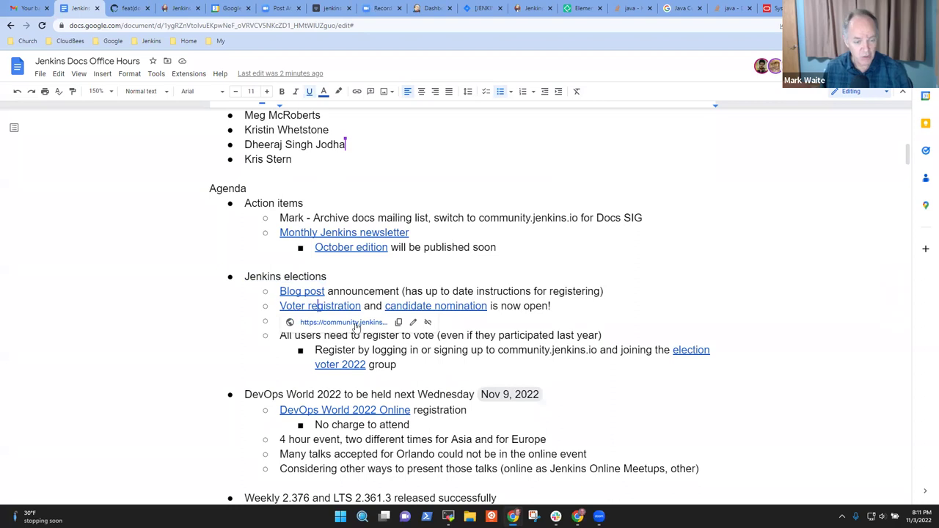
- Open the election-voter-2022 group page and scroll through its registered members and activity dates
click(343, 322)
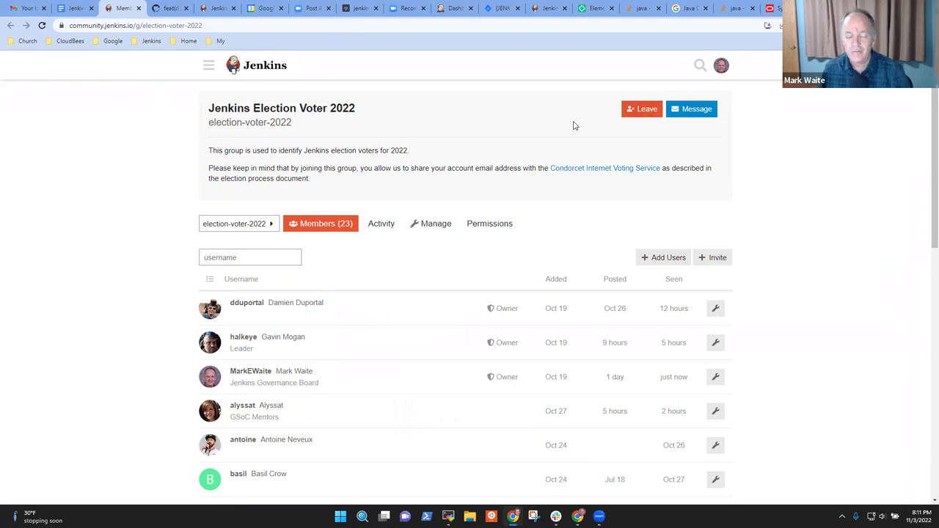
scroll(504, 212, down, 2)
scroll(528, 193, up, 1)
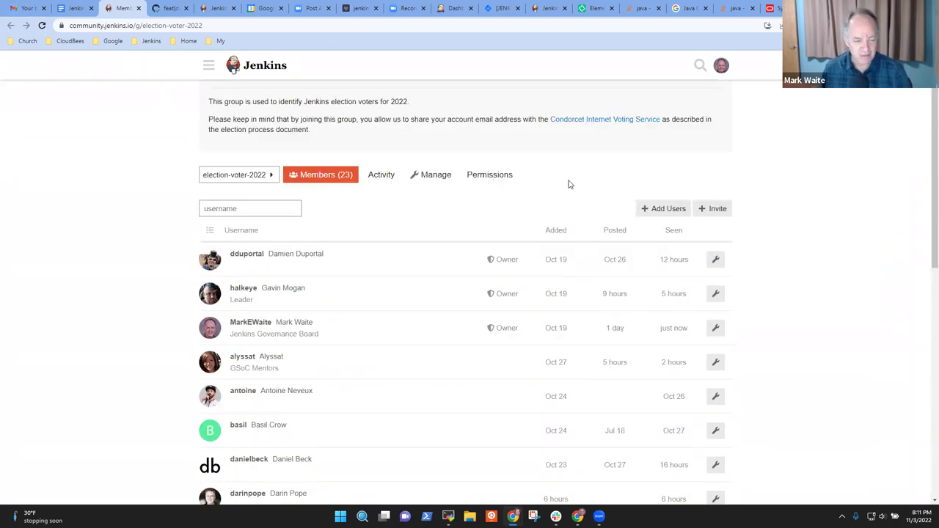
scroll(432, 300, down, 5)
scroll(287, 297, up, 1)
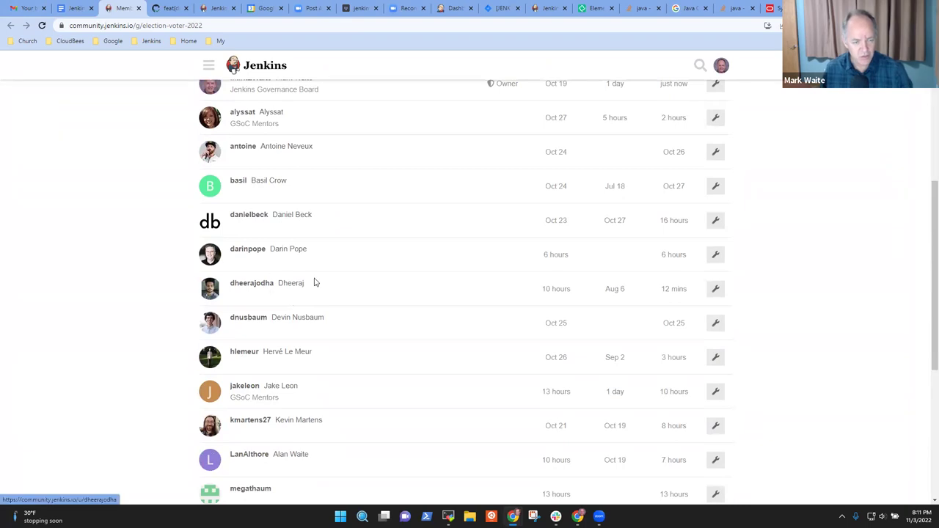
scroll(338, 292, down, 3)
scroll(341, 301, down, 2)
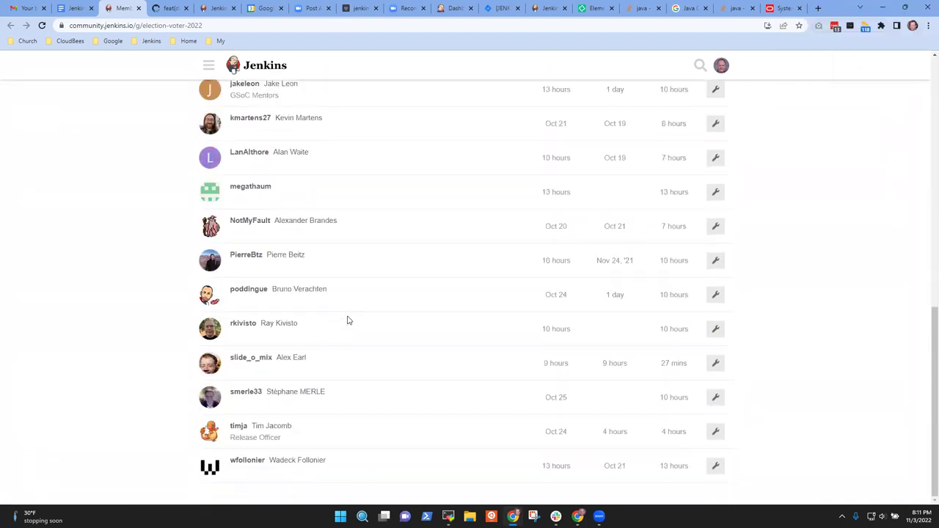
scroll(329, 482, up, 7)
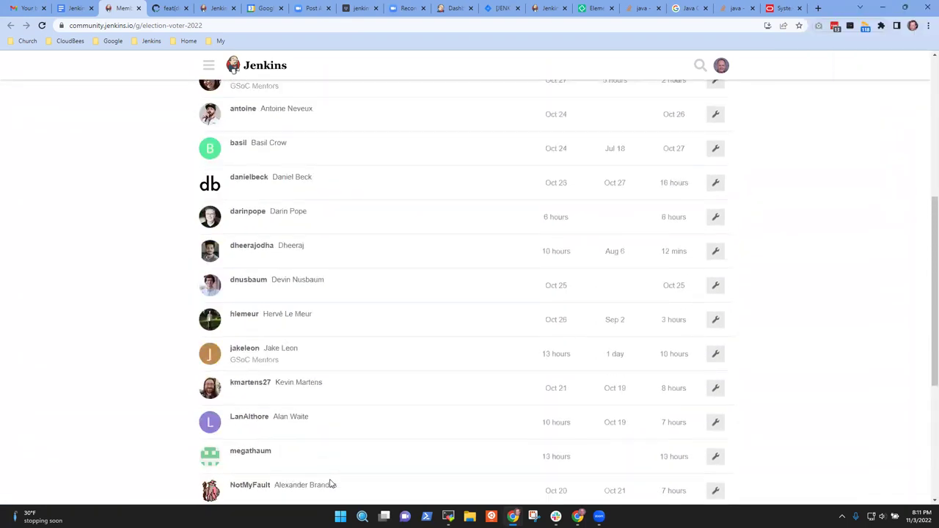
scroll(333, 477, down, 3)
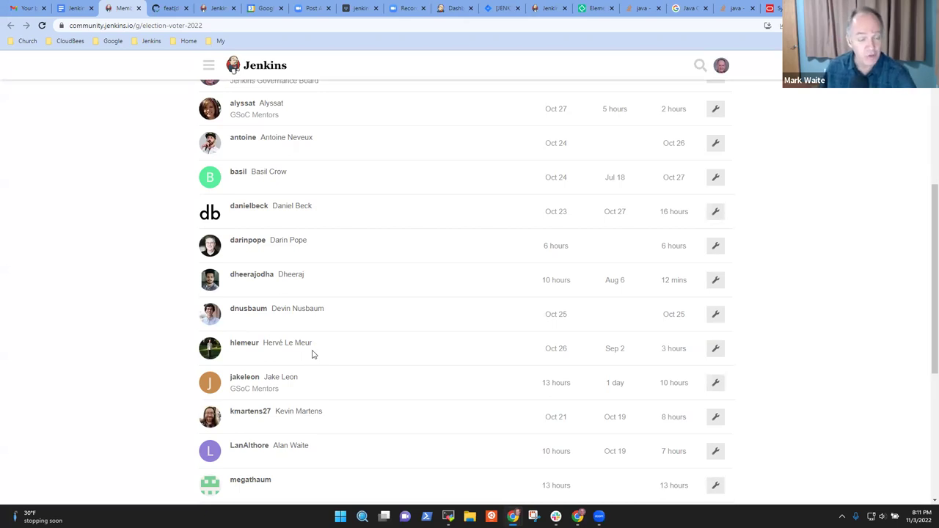
- From the notes, open the Community discourse thread about the 2022 Board and Officer Elections in a new tab
click(75, 13)
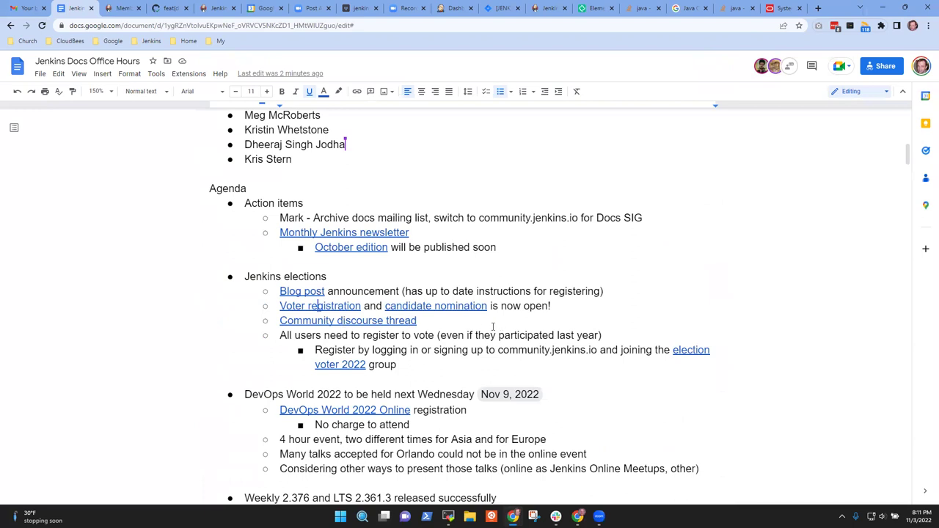
click(462, 334)
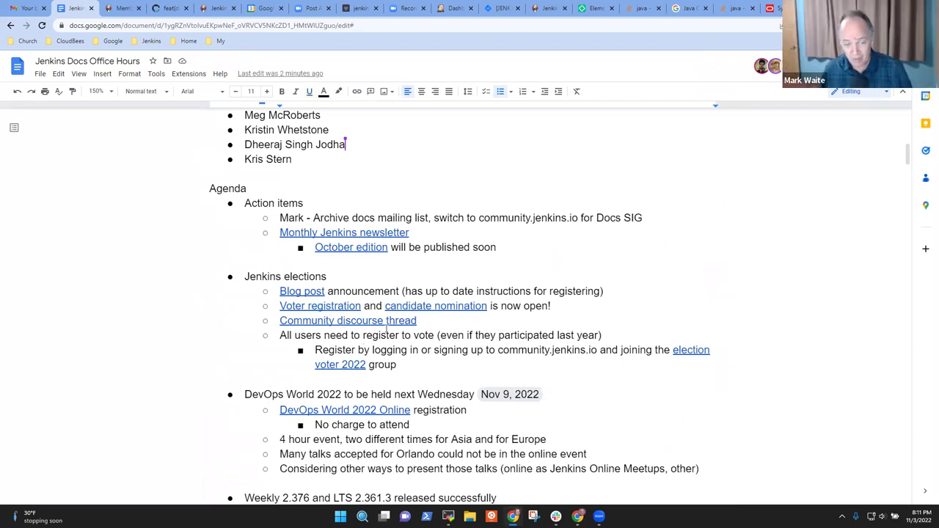
click(363, 321)
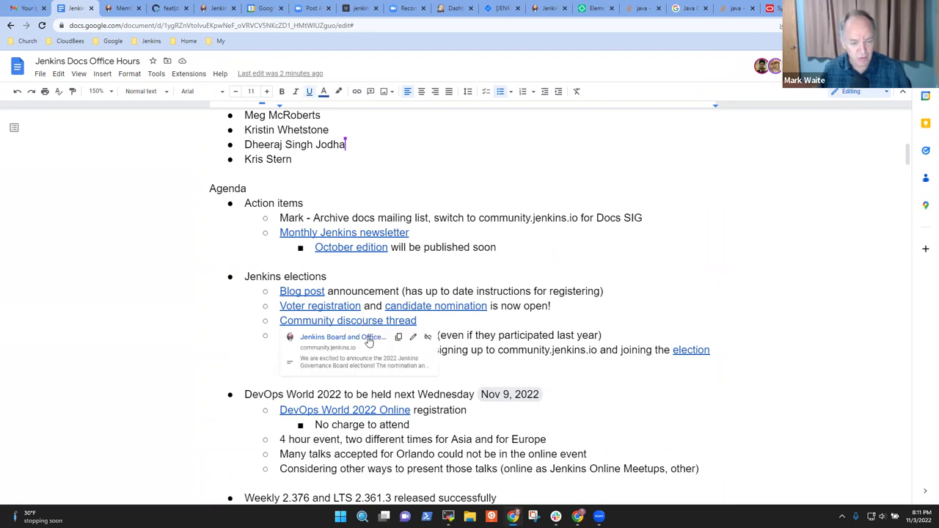
click(370, 342)
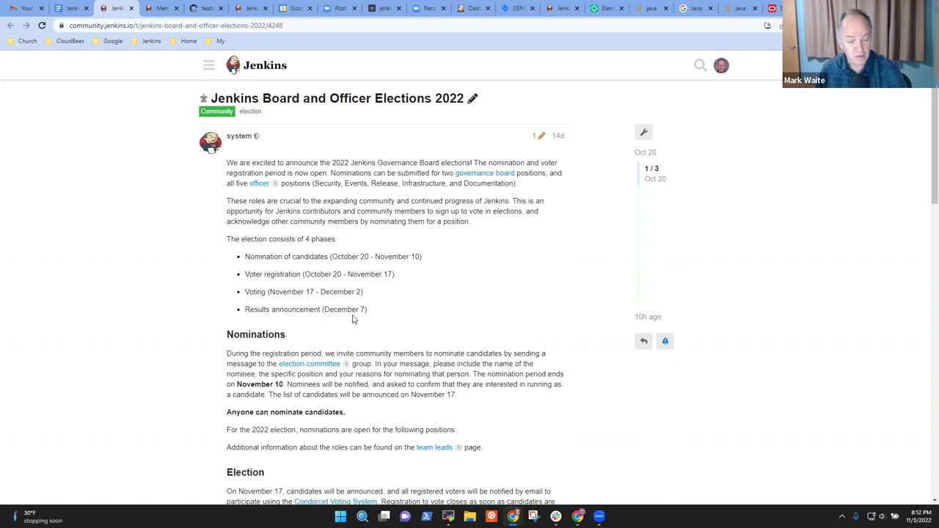
- Visit the notes, move the caret off the thread link, and switch back to the elections announcement
click(65, 8)
click(457, 335)
key(ctrl+Tab)
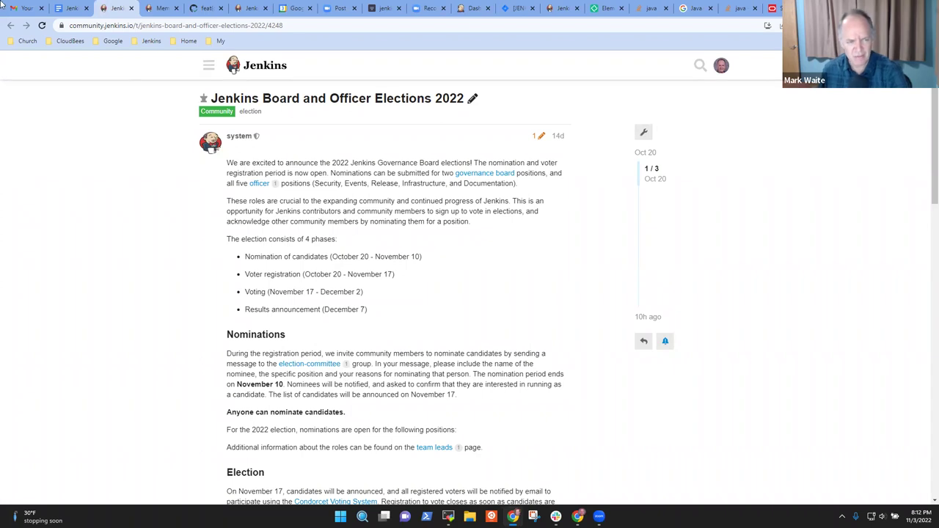
click(71, 10)
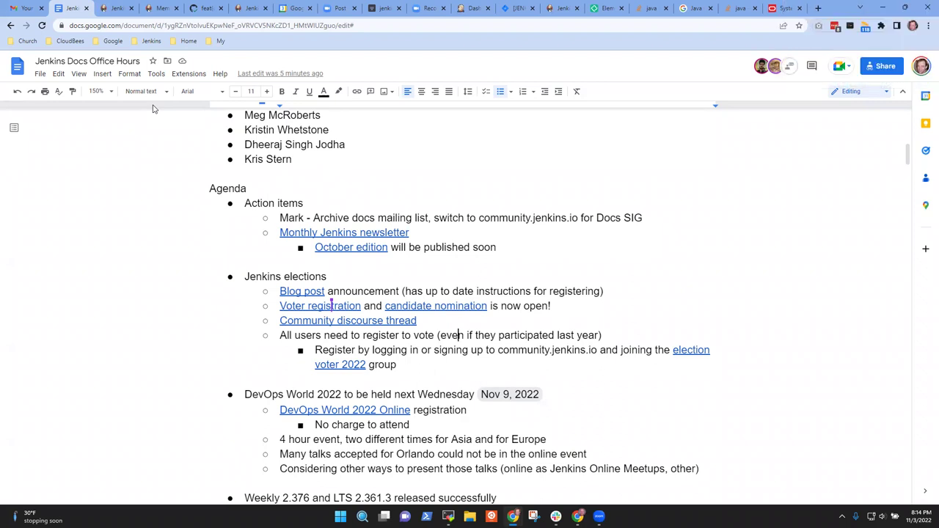
key(Up)
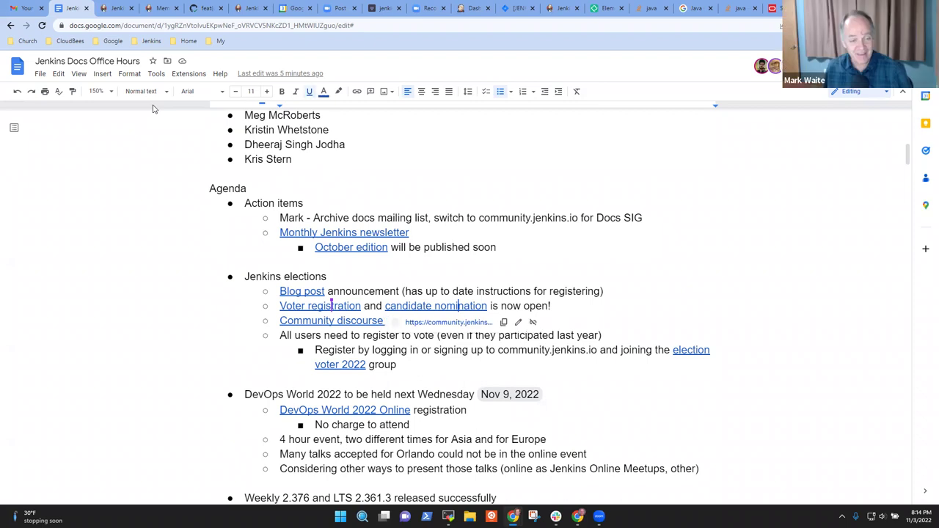
click(278, 276)
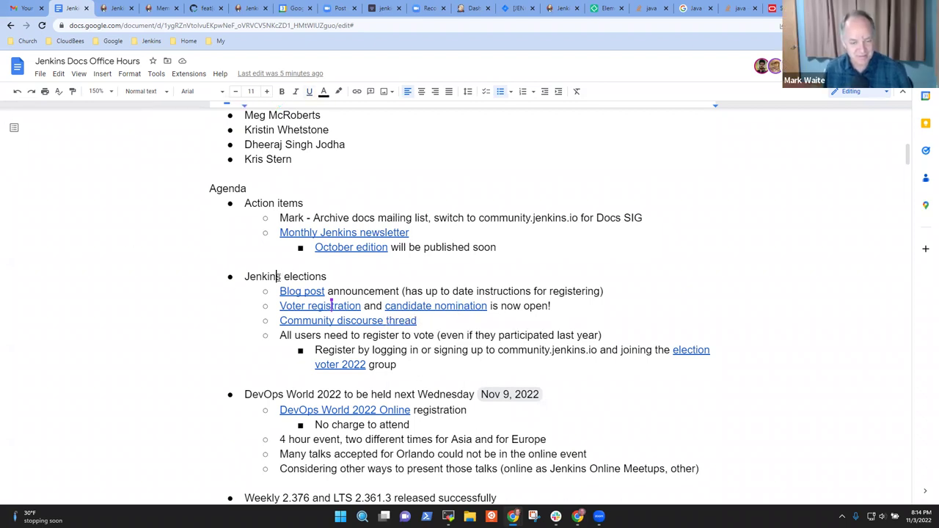
key(Down)
key(Down)
key(Down)
key(Down)
key(Down)
key(Down)
key(Down)
key(Down)
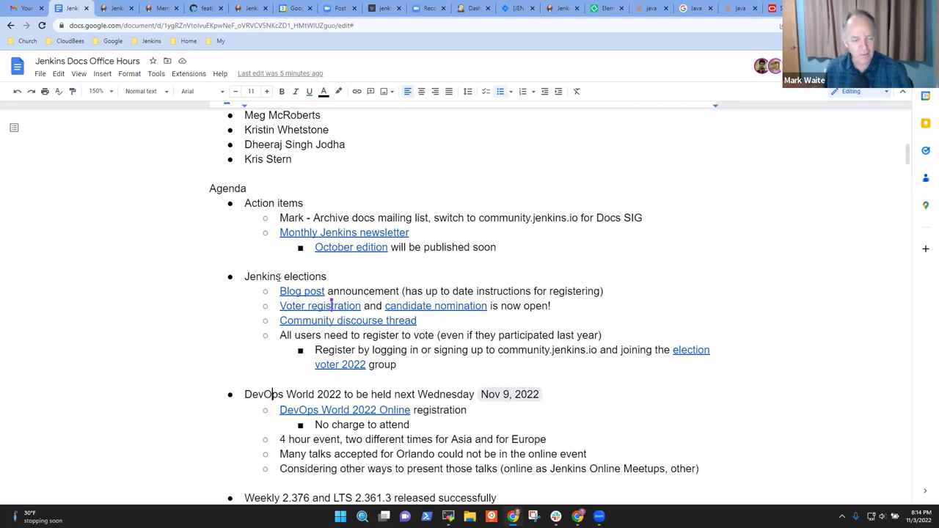
key(Down)
key(Down)
key(Down)
key(Down)
key(Down)
key(Down)
key(Down)
key(Down)
key(Down)
key(Down)
key(Down)
key(Down)
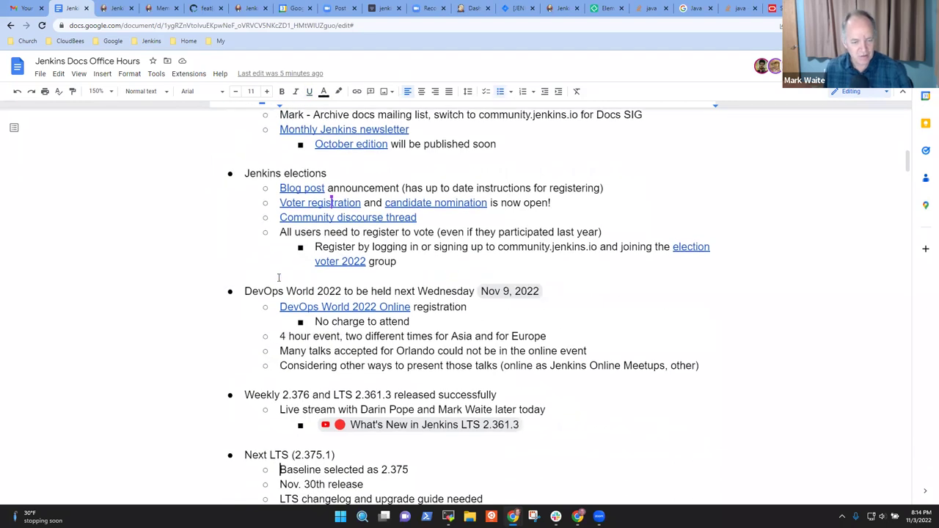
key(Up)
key(Down)
key(Down)
key(Down)
key(Up)
key(Up)
key(Up)
key(Up)
key(Up)
key(Up)
key(Up)
key(Up)
key(Up)
key(Up)
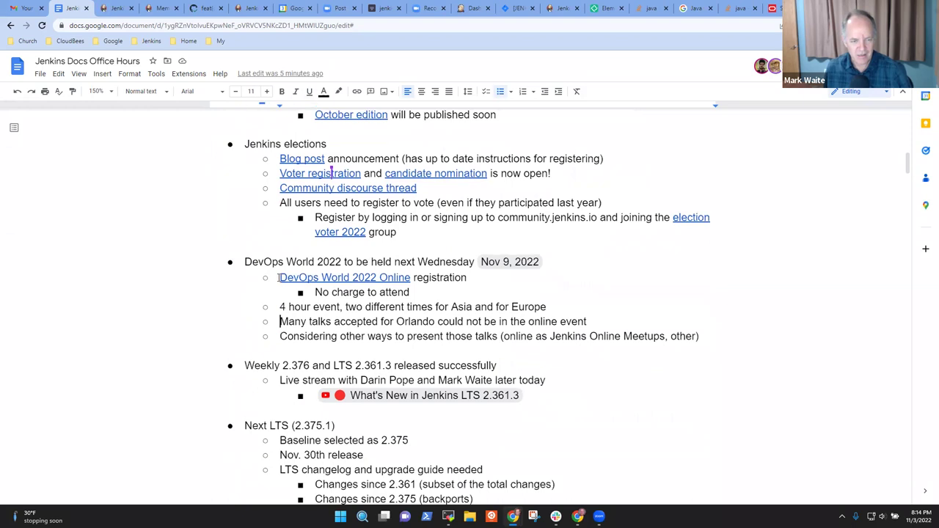
key(Up)
key(Up)
key(Home)
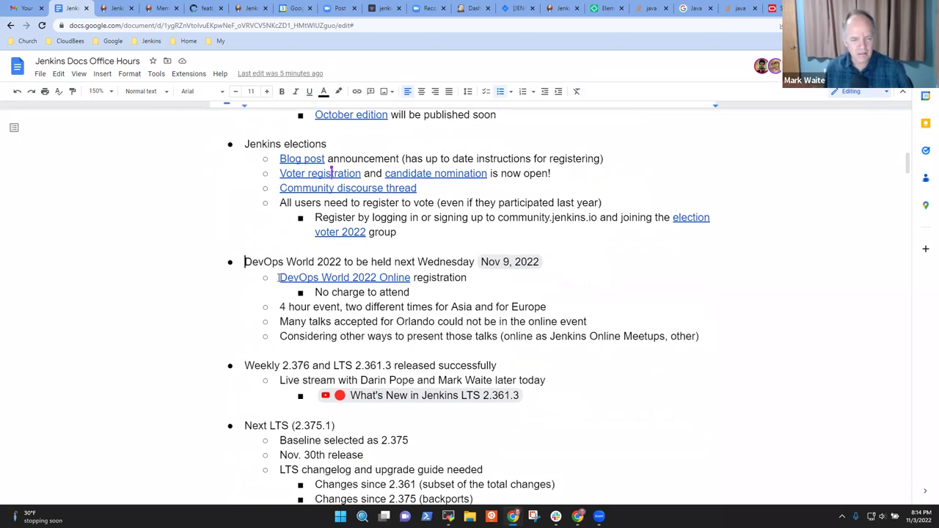
key(ctrl+shift+Right)
key(ctrl+shift+Right)
key(ctrl+shift+Right)
key(shift+Left)
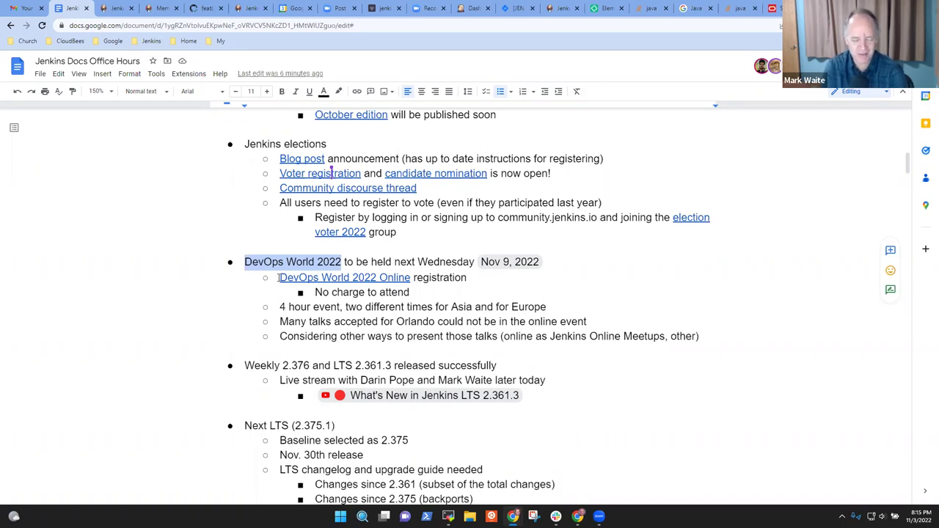
key(Down)
key(Up)
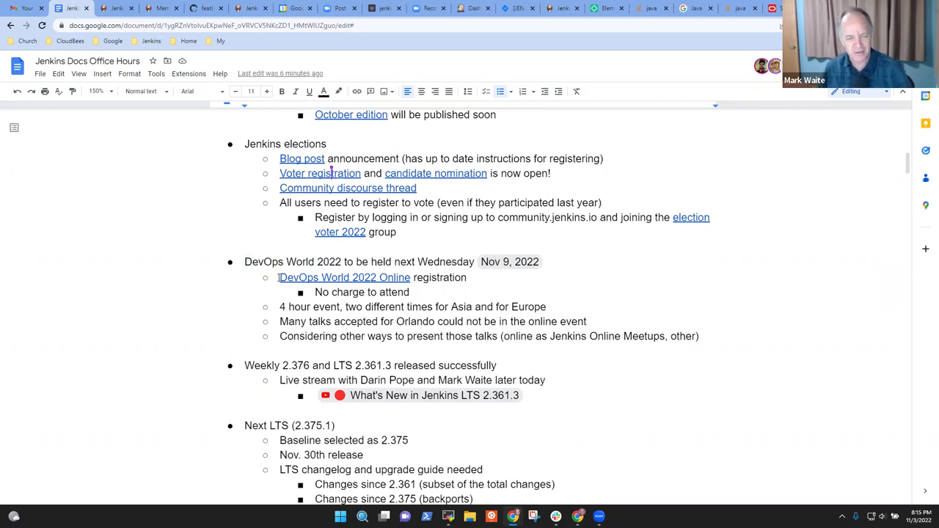
key(ctrl+Left)
key(ctrl+Left)
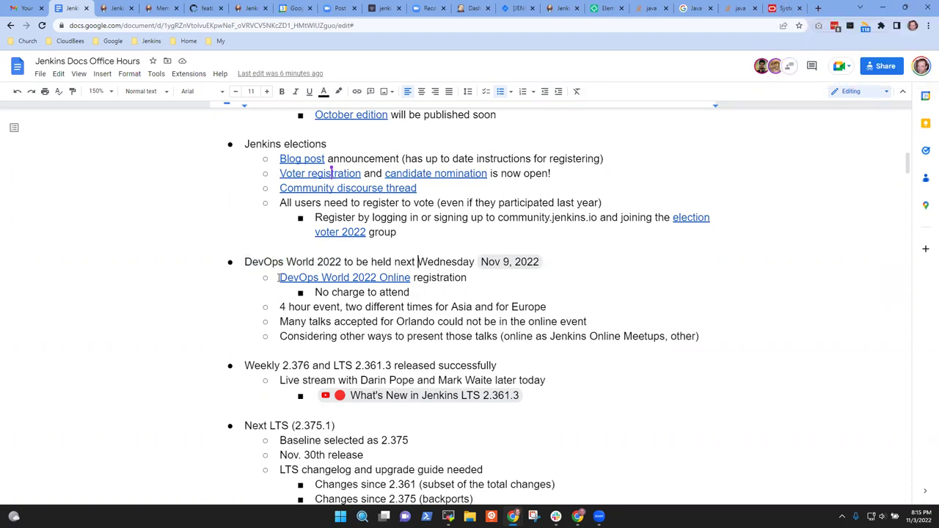
key(shift+End)
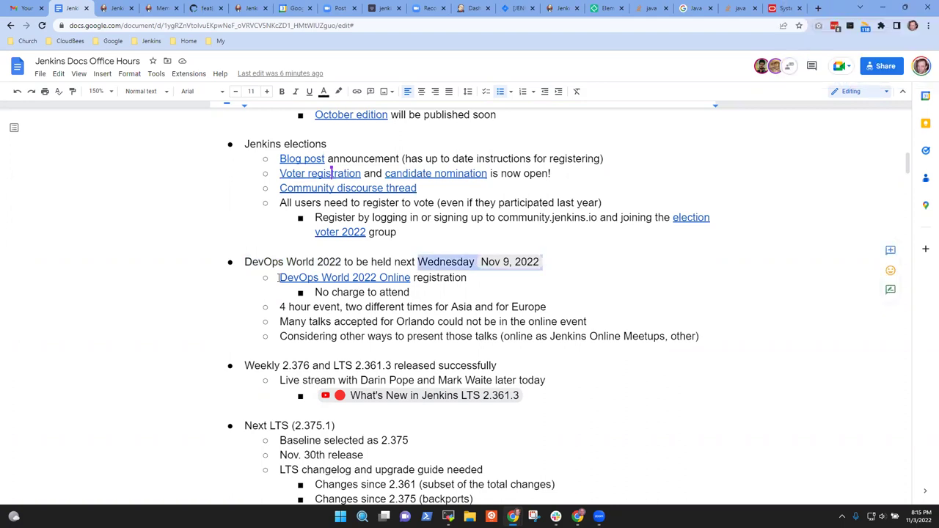
key(Left)
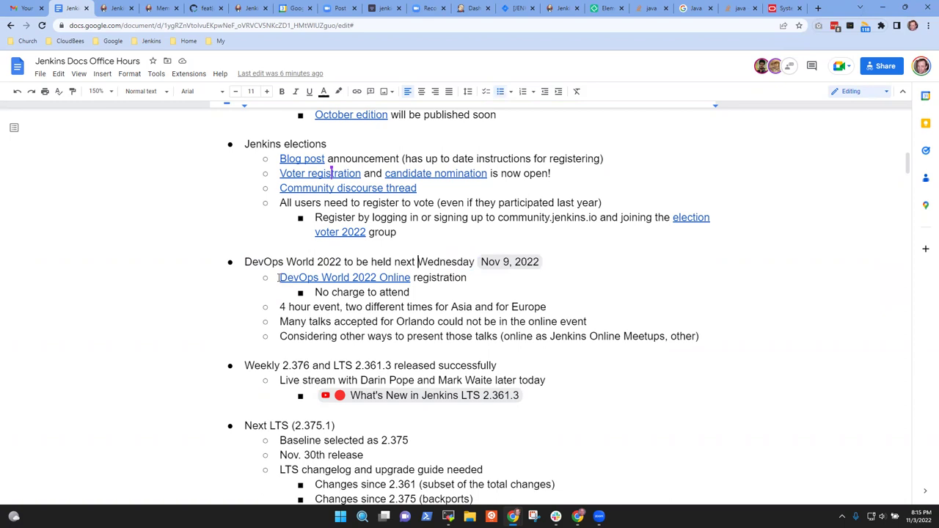
key(End)
key(ctrl+Left)
key(ctrl+Left)
key(ctrl+Right)
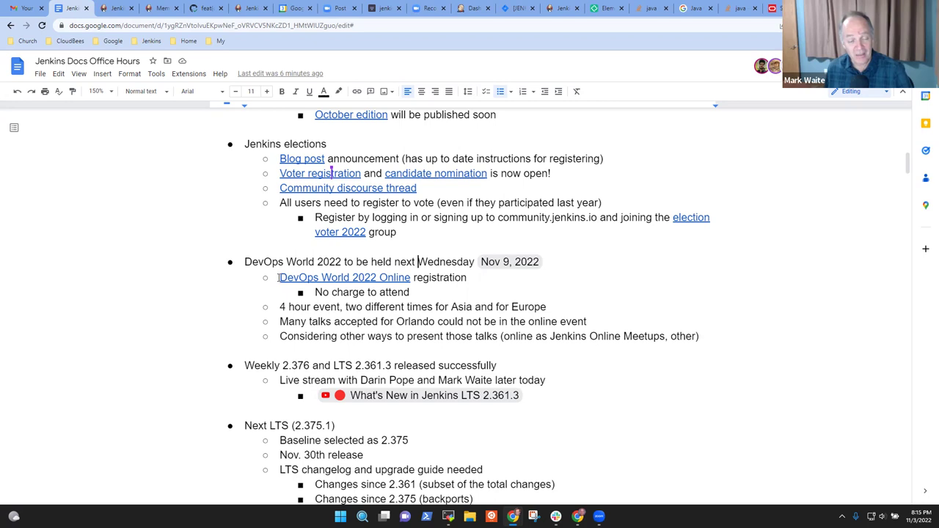
- Navigate to the DevOps World 2022 section and highlight the words '4 hour event'
key(ctrl+a)
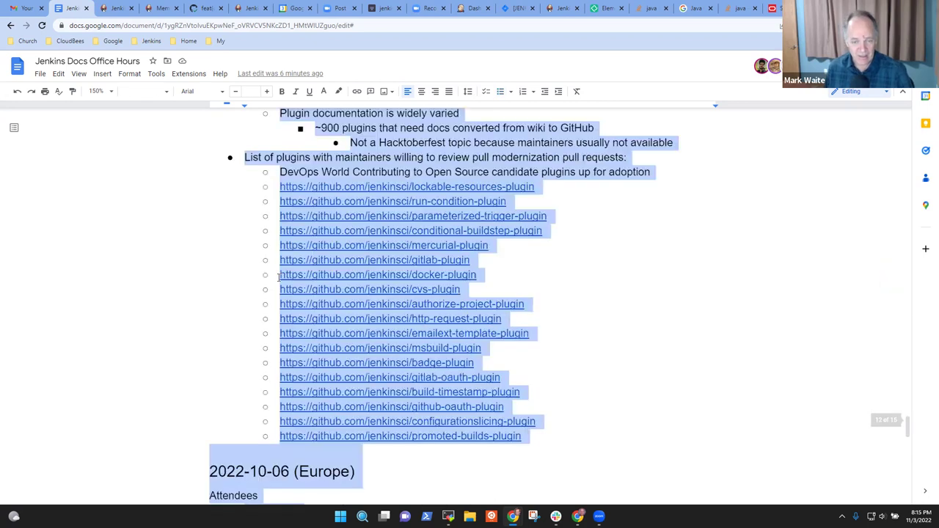
key(ctrl+Home)
key(Down)
key(Down)
key(Down)
key(Down)
key(Down)
key(Down)
key(Down)
key(Down)
key(Down)
key(Down)
key(Down)
key(Down)
key(Down)
key(Down)
key(Down)
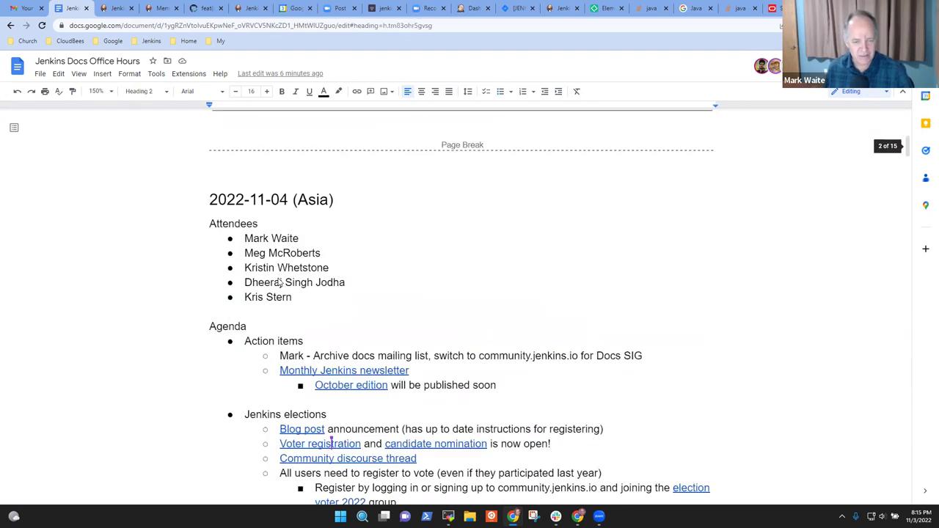
key(Down)
key(Down)
key(Down)
key(Down)
key(Down)
key(Down)
key(Down)
key(Down)
key(Down)
key(Down)
key(Down)
key(Down)
key(Down)
key(Down)
key(Down)
key(Down)
key(Down)
key(Down)
key(Down)
key(Down)
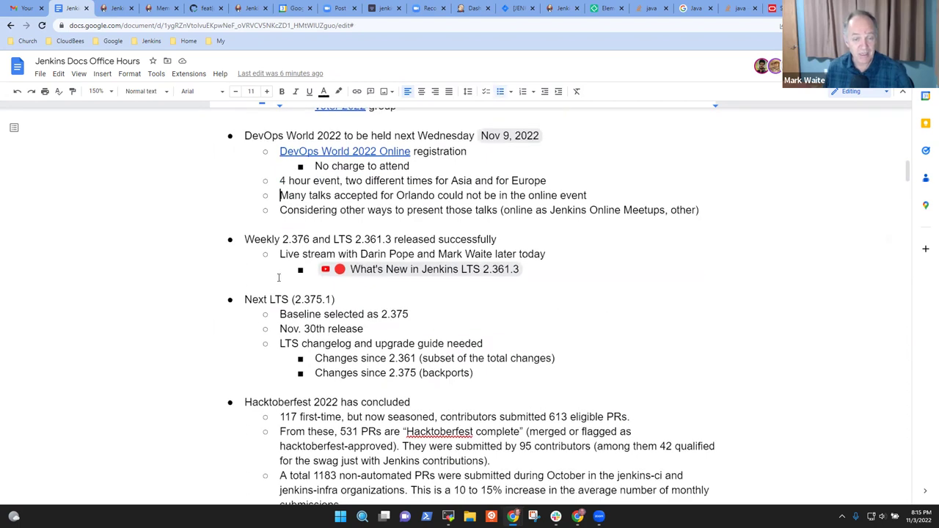
key(Up)
key(Up)
key(Up)
key(Up)
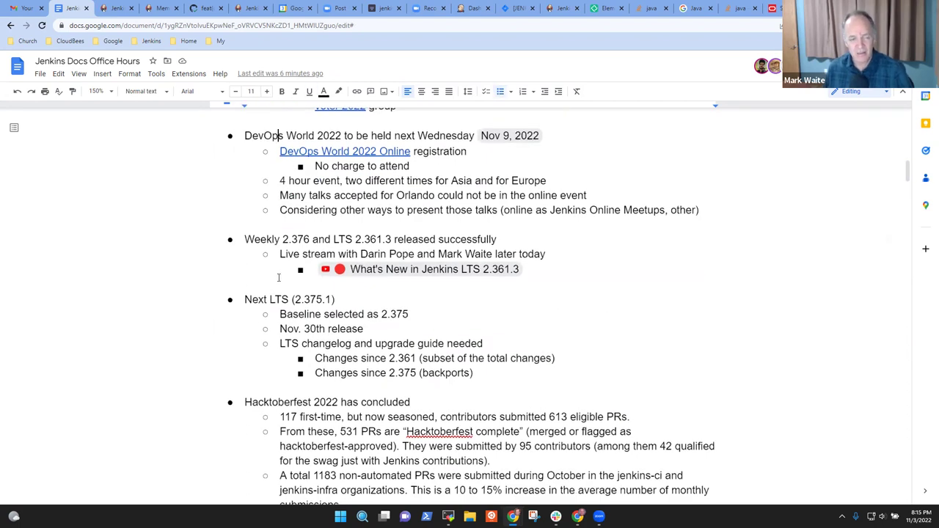
key(Down)
key(Down)
key(Down)
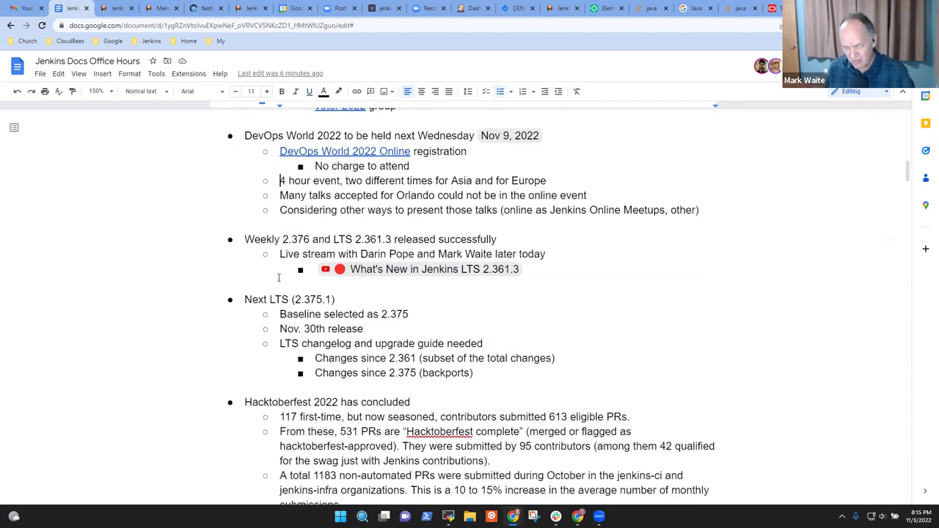
key(ctrl+shift+Right)
key(ctrl+shift+Right)
key(ctrl+shift+Right)
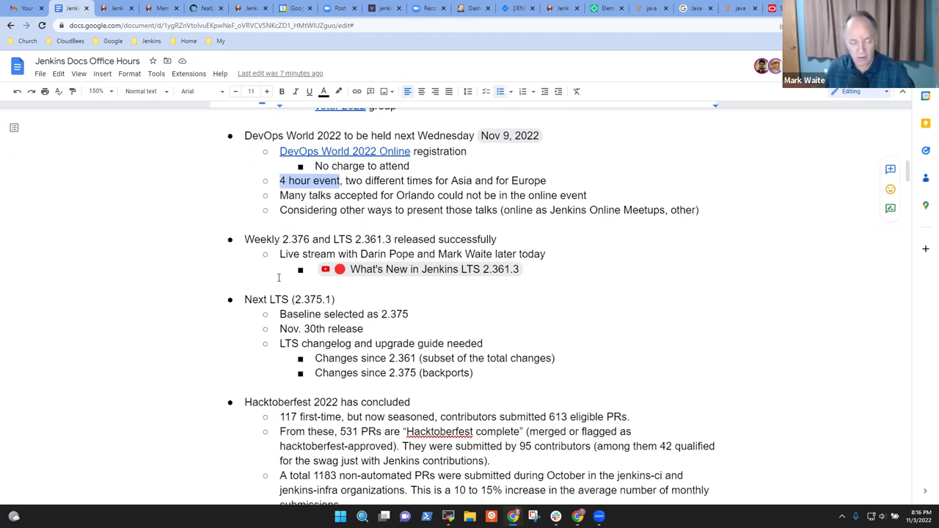
- Go to the end of the 'Many talks accepted for Orlando' line and start a new line
key(Down)
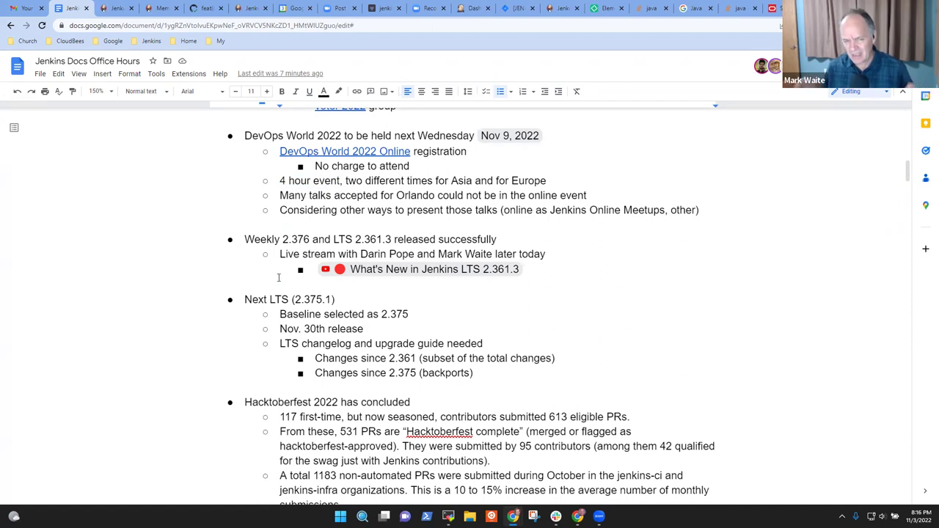
key(Left)
key(ctrl+Left)
key(ctrl+Left)
key(ctrl+shift+Right)
key(ctrl+shift+Right)
key(ctrl+shift+Right)
key(ctrl+shift+Right)
key(ctrl+shift+Right)
key(shift+Left)
key(End)
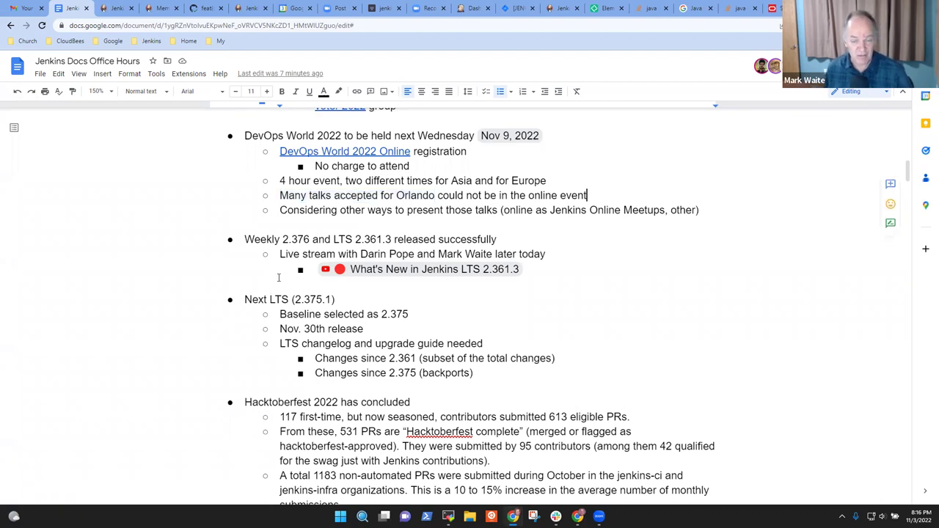
key(Return)
- Add sub-bullets: workshop not included, plugin health scoring not included, 'Agenda not yet visible on the web site'
key(Tab)
text(Contributing to)
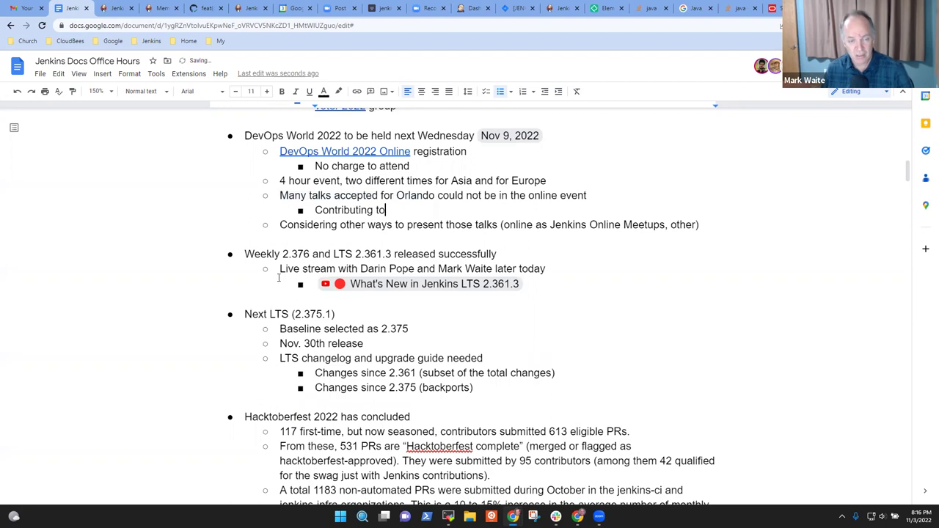
text( Open Source Workshop is not included)
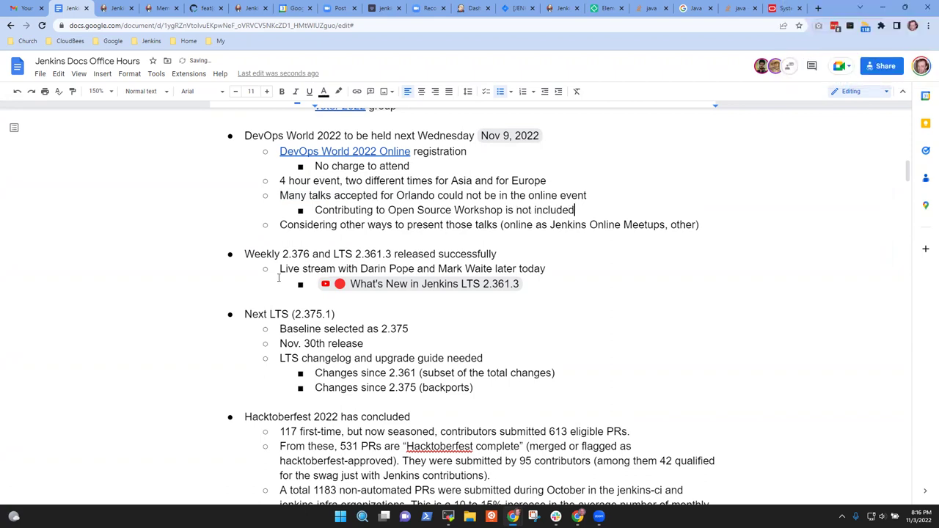
key(Return)
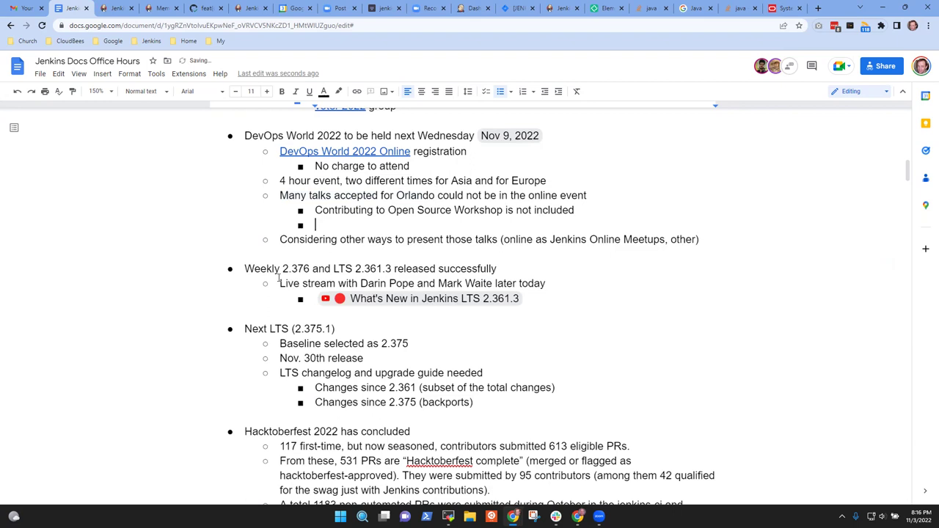
text(Plugi)
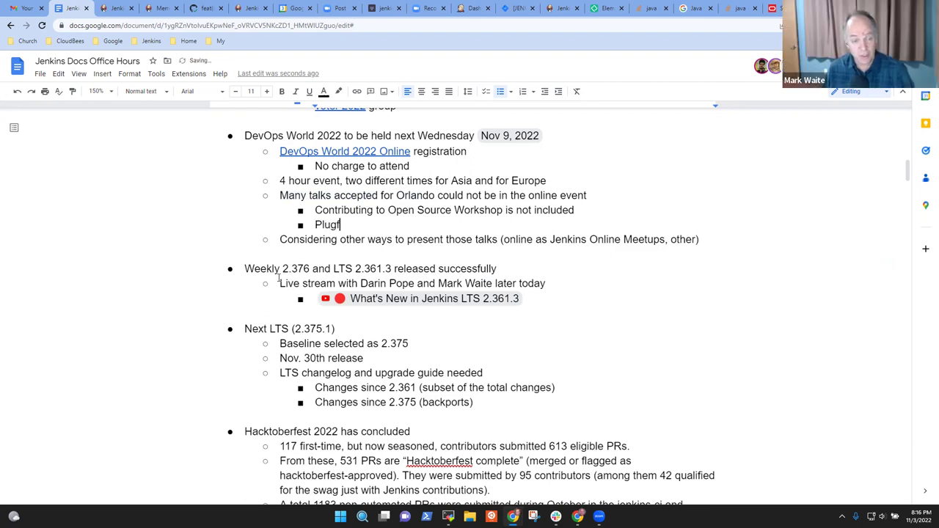
text(n health sc)
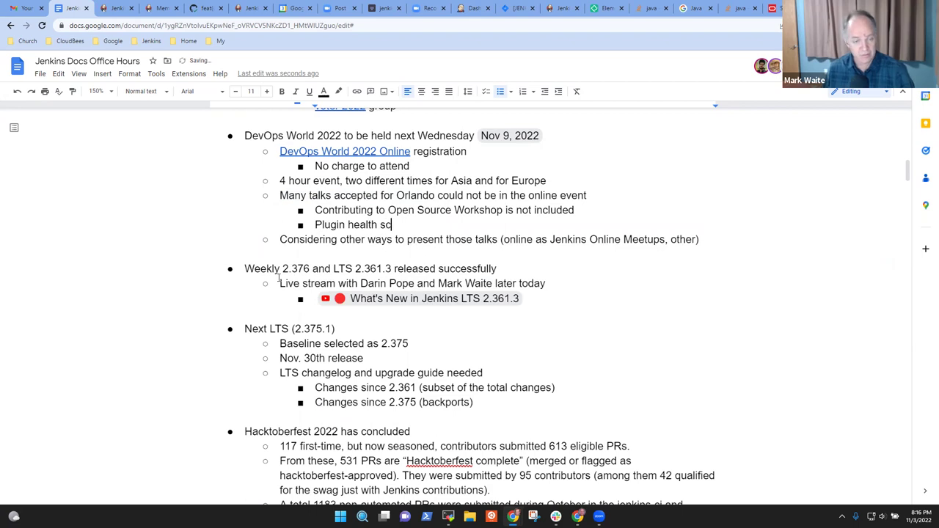
text(oring not i)
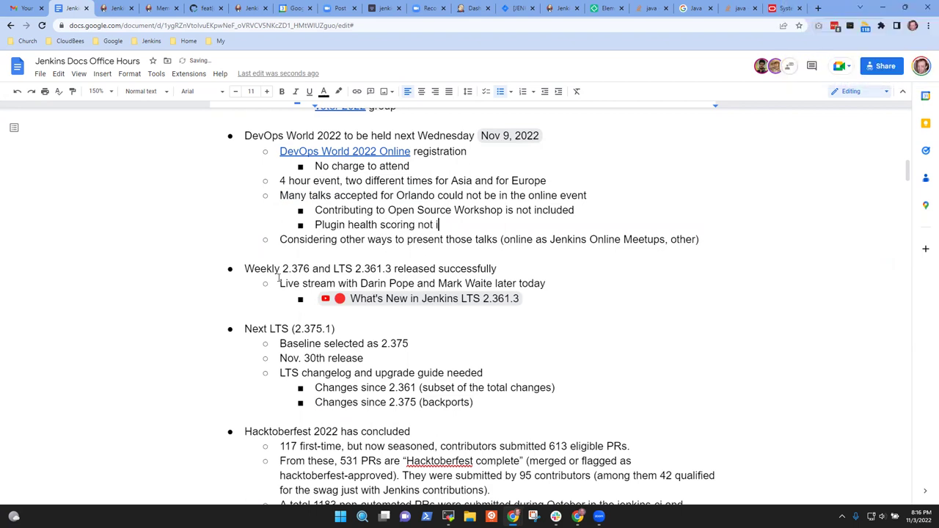
text(ncluded (as far as I)
key(BackSpace)
text(Mark knows))
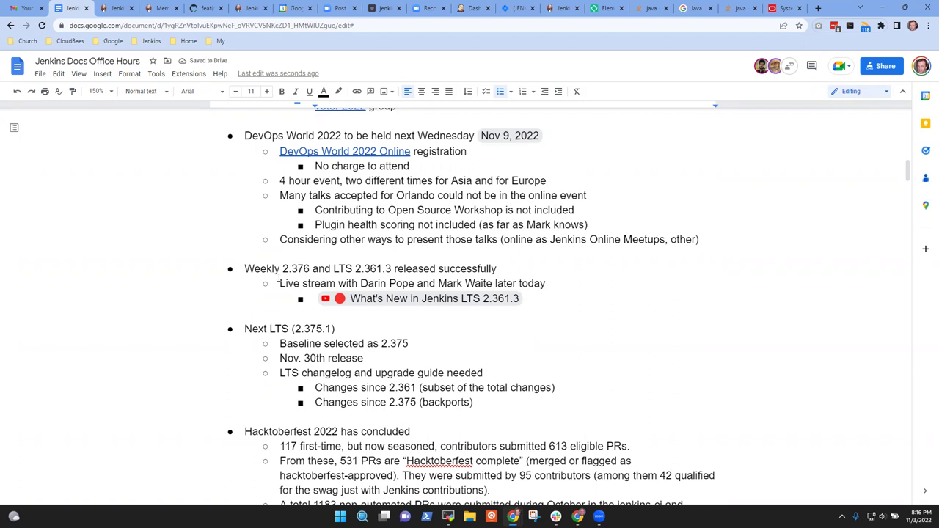
key(Return)
text(Agenda not yet visible)
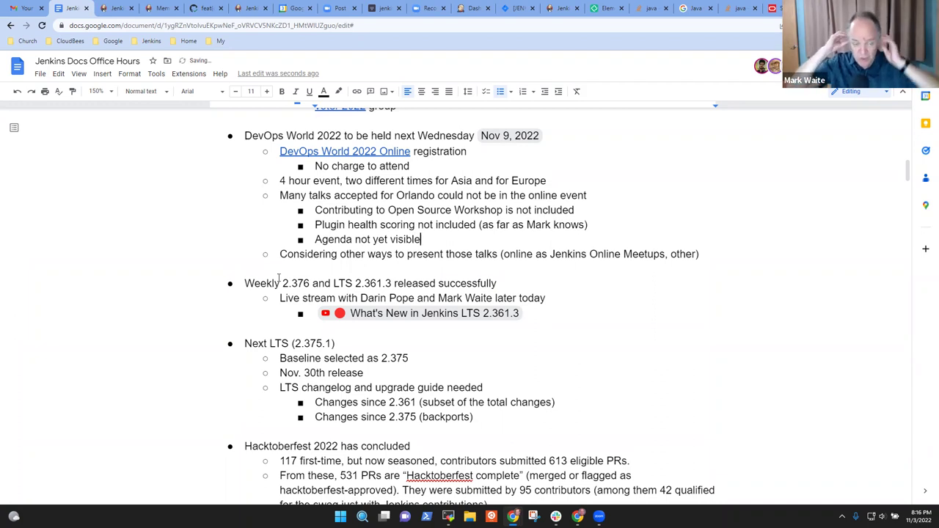
text( on the we)
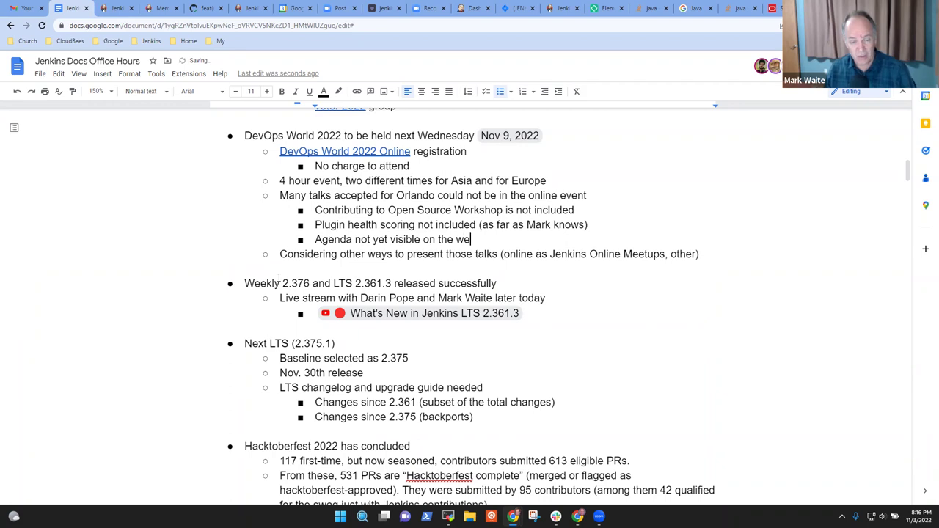
text(b site)
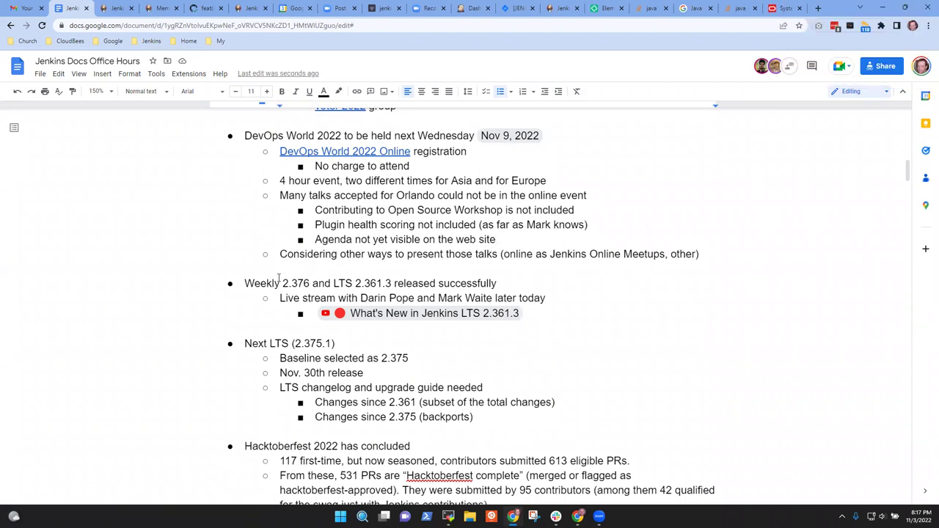
- Add the sub-bullet 'Jenkins Online Meetups for the talks (Plugin Health scoring)' under the Considering line
key(shift+End)
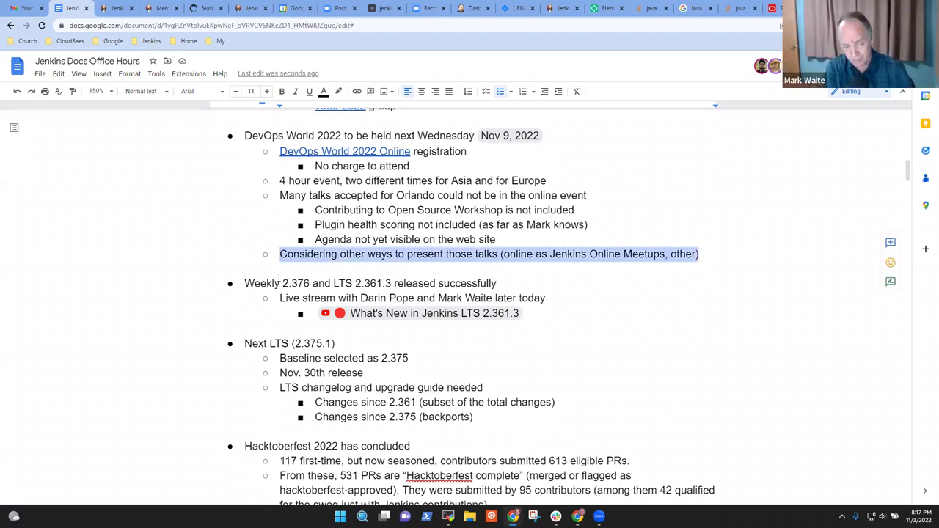
key(Right)
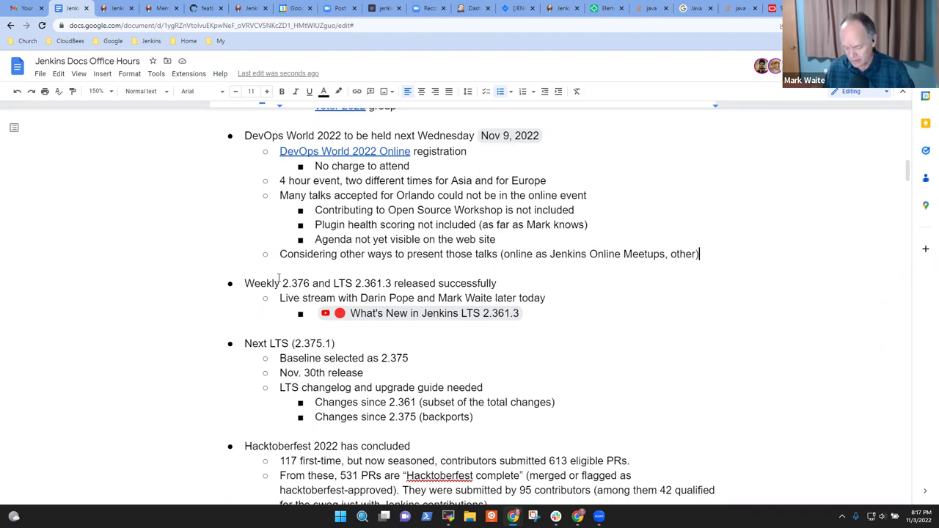
key(Return)
key(Tab)
text(Jenkins)
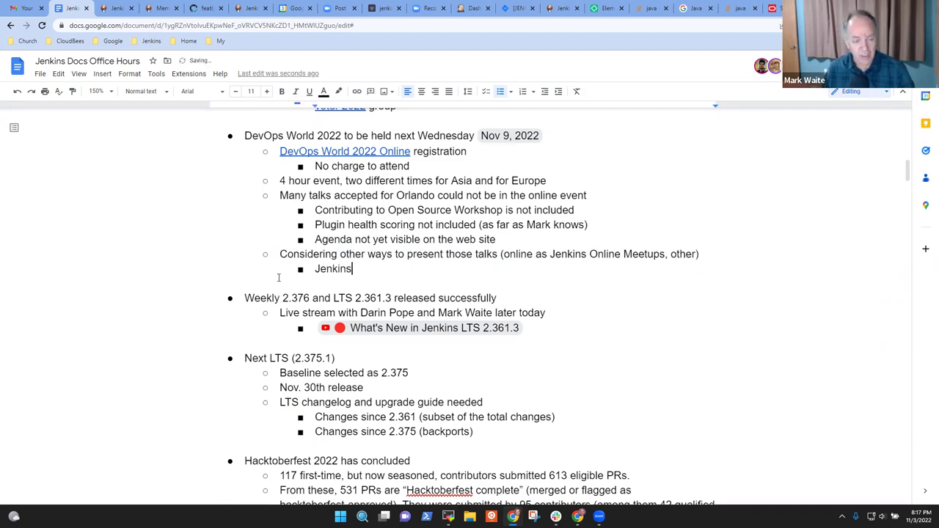
text( Online Meetups)
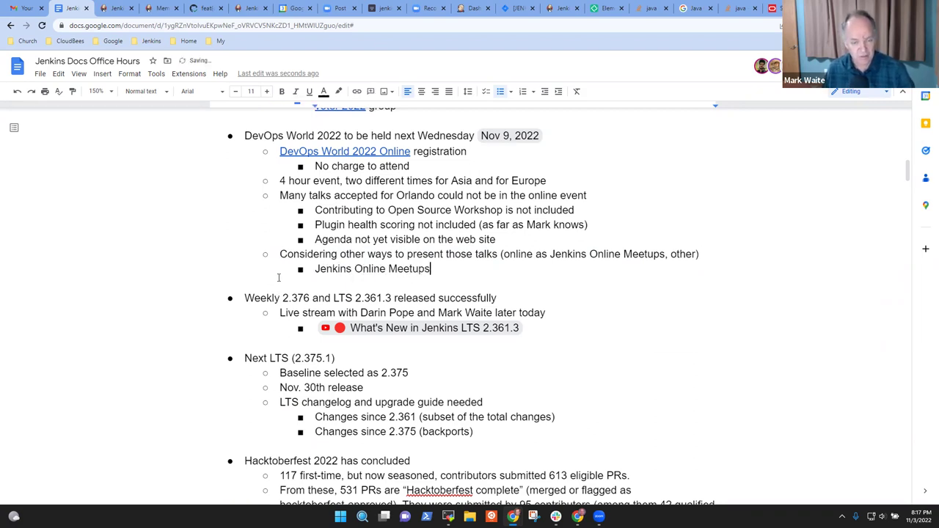
text( for the talk)
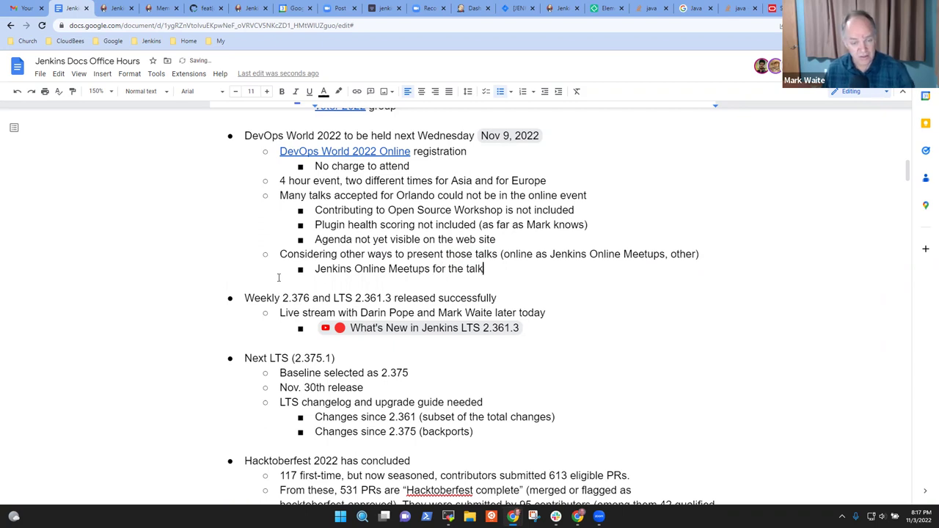
text(s ()
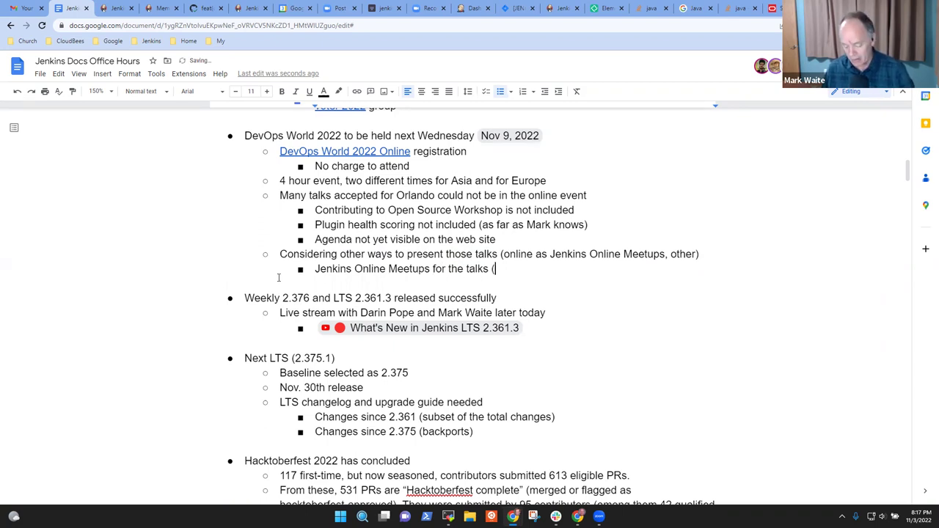
text(Plugin Hu)
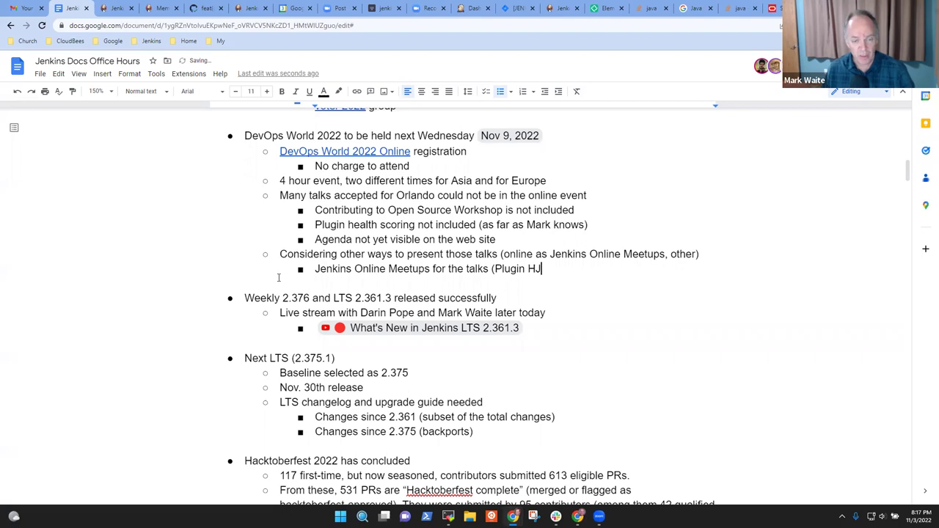
key(BackSpace)
key(BackSpace)
text(he)
key(BackSpace)
text(ealth s)
key(BackSpace)
text(scoring))
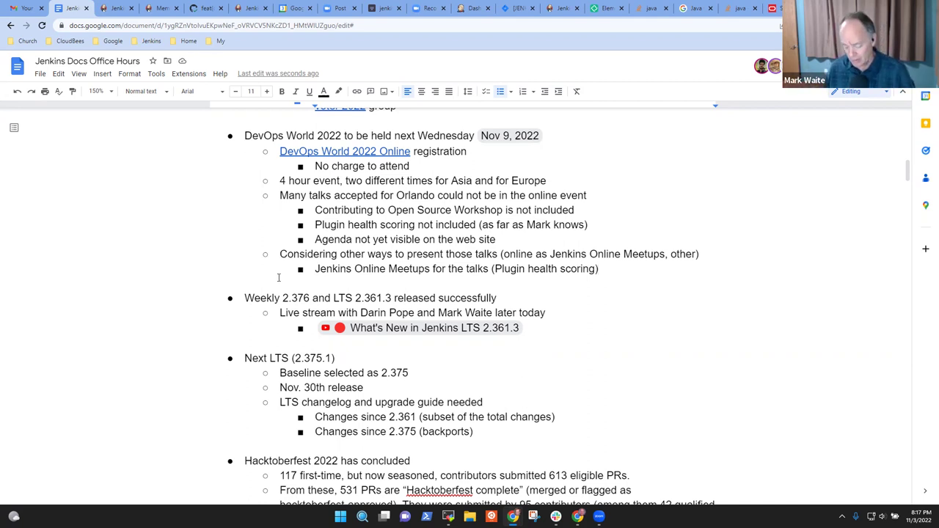
- Add the sub-bullet 'Workshop could be registrations accepted for a small group of people'
key(Return)
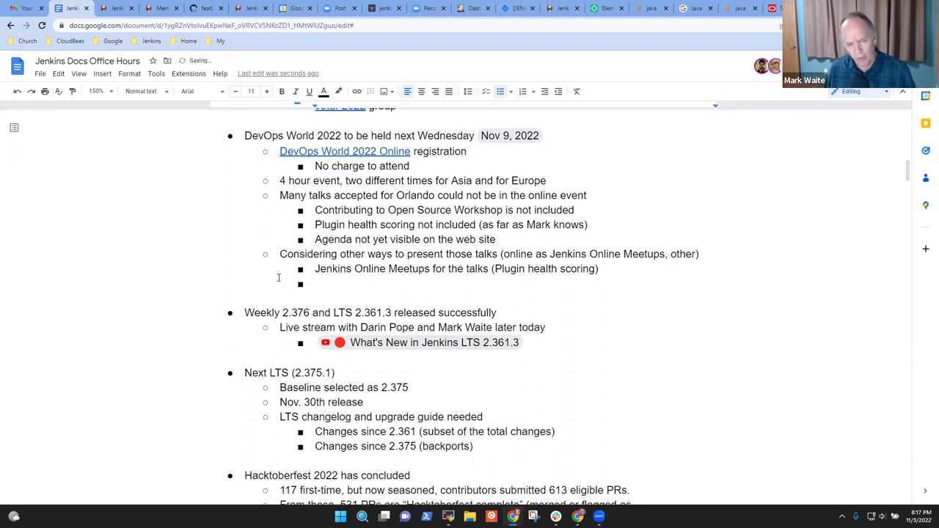
text(Workshop)
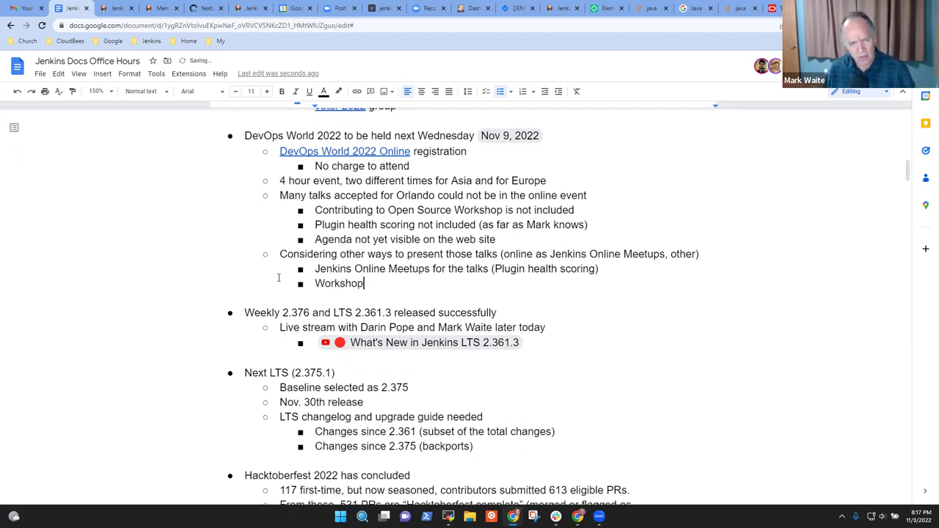
text(s )
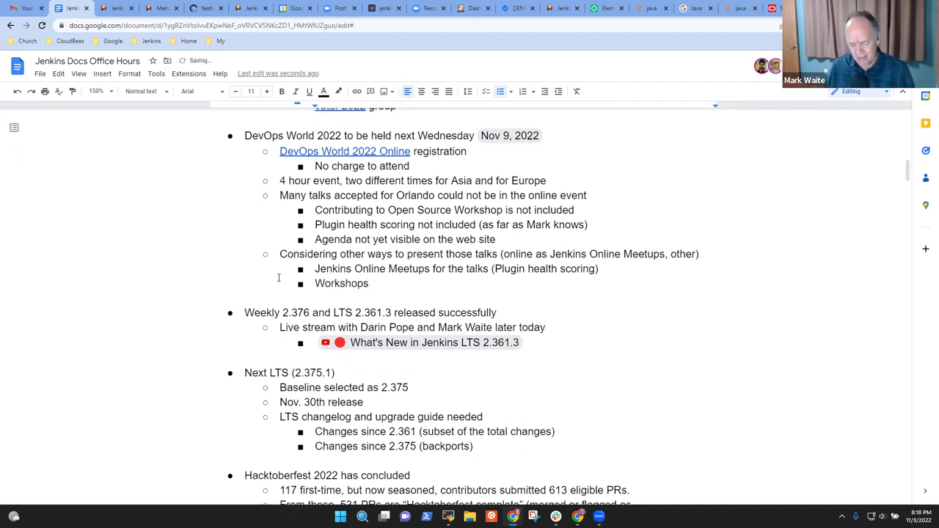
text(co)
key(BackSpace)
key(BackSpace)
key(BackSpace)
key(BackSpace)
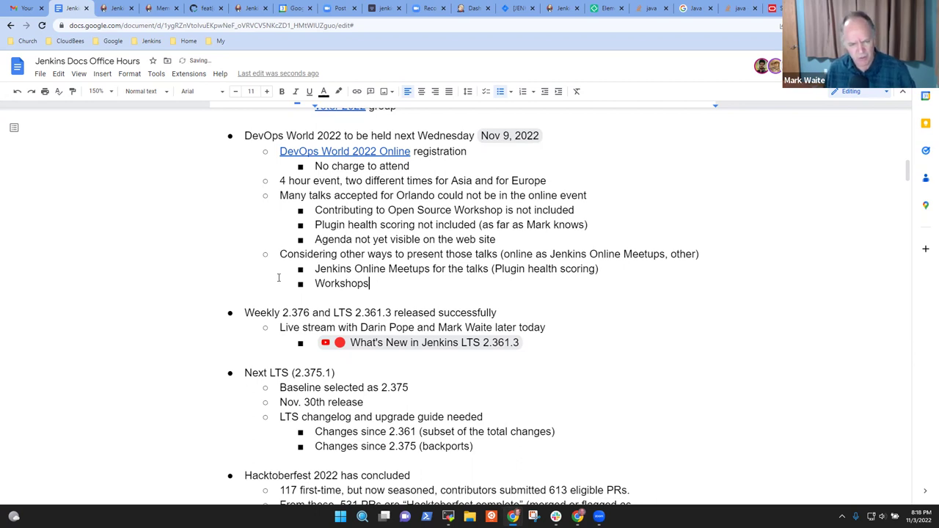
text(could be a)
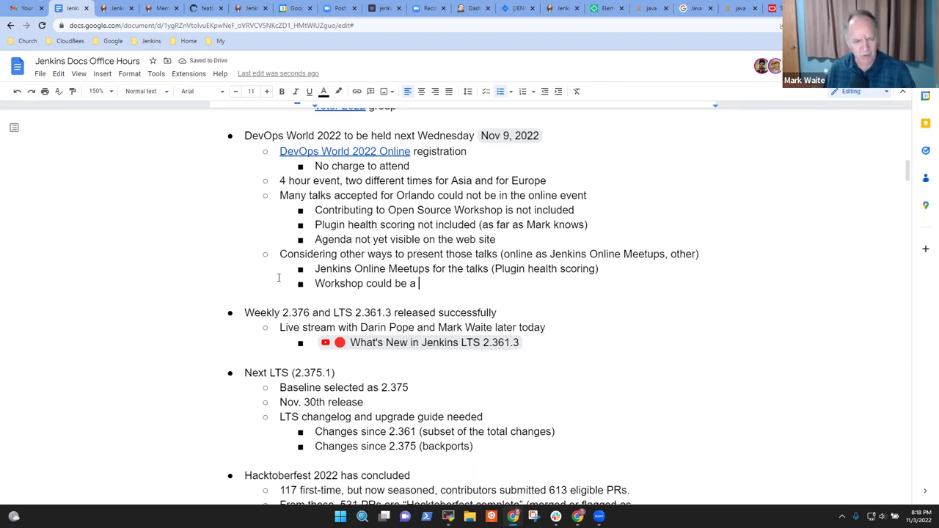
text( must)
key(ctrl+BackSpace)
text(registrations )
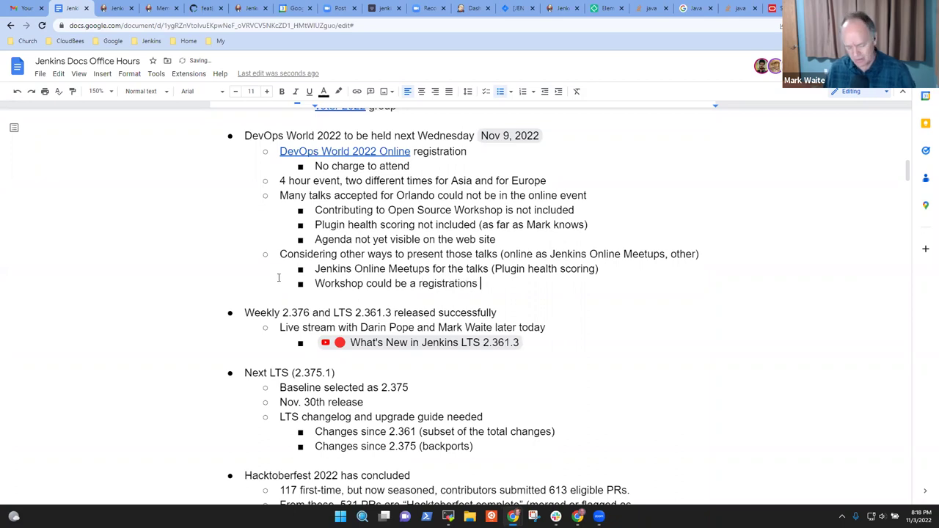
text(accepted for a s)
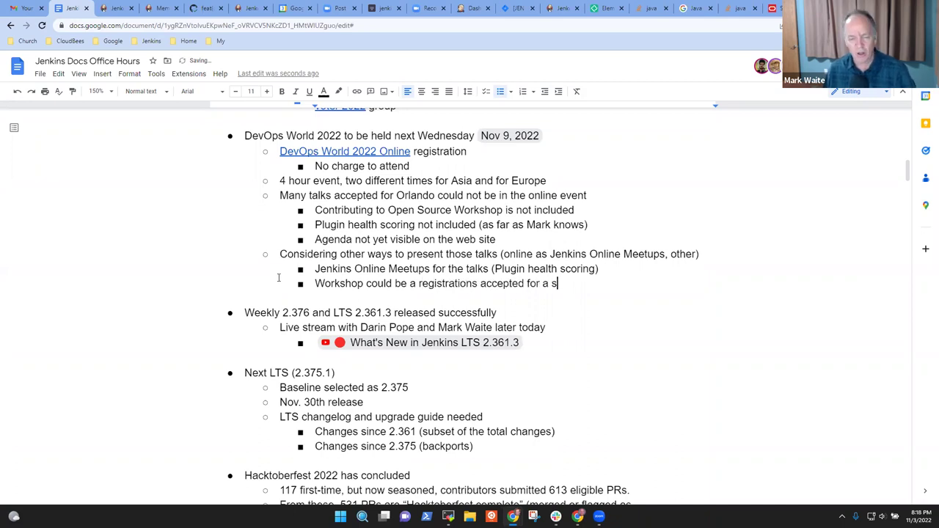
text(mall group of )
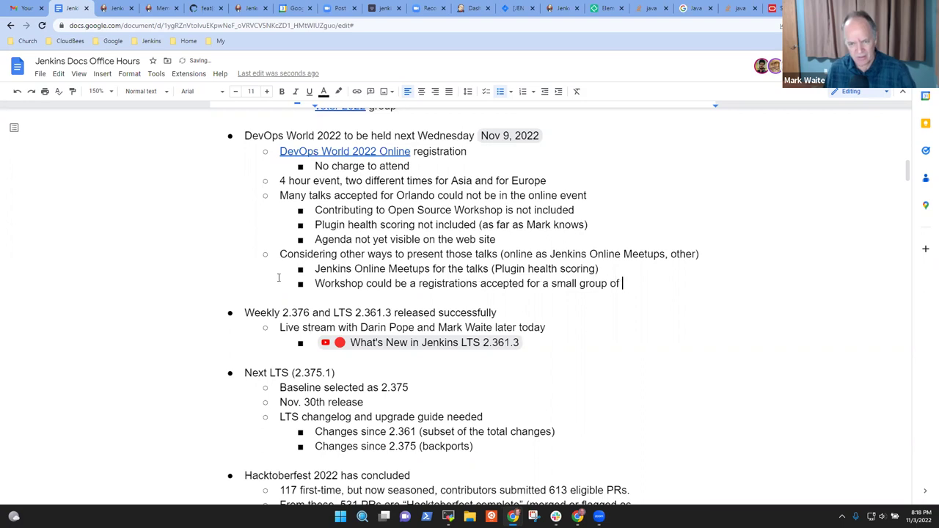
text(people)
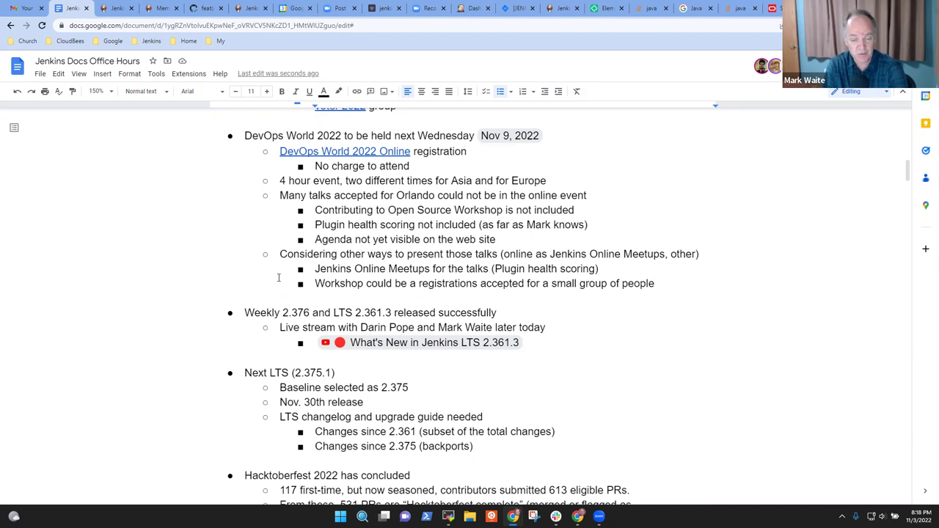
key(shift+Home)
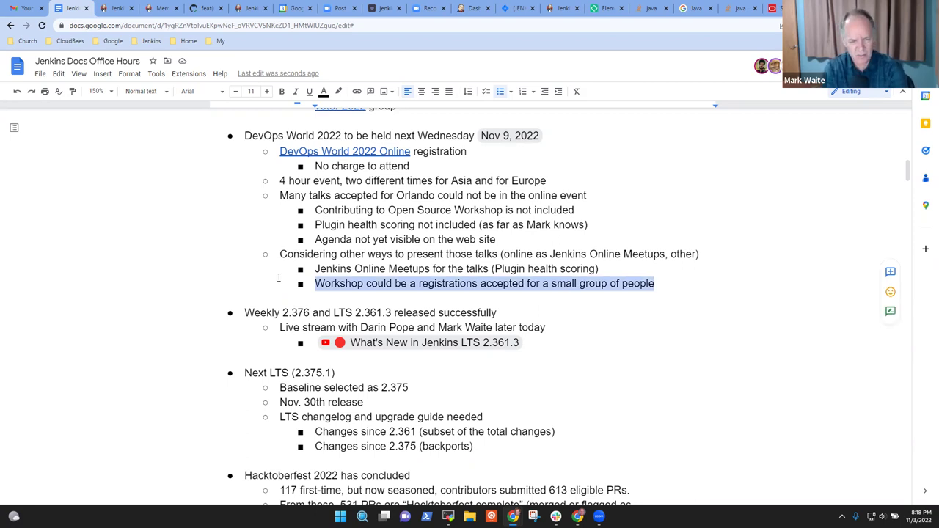
click(278, 277)
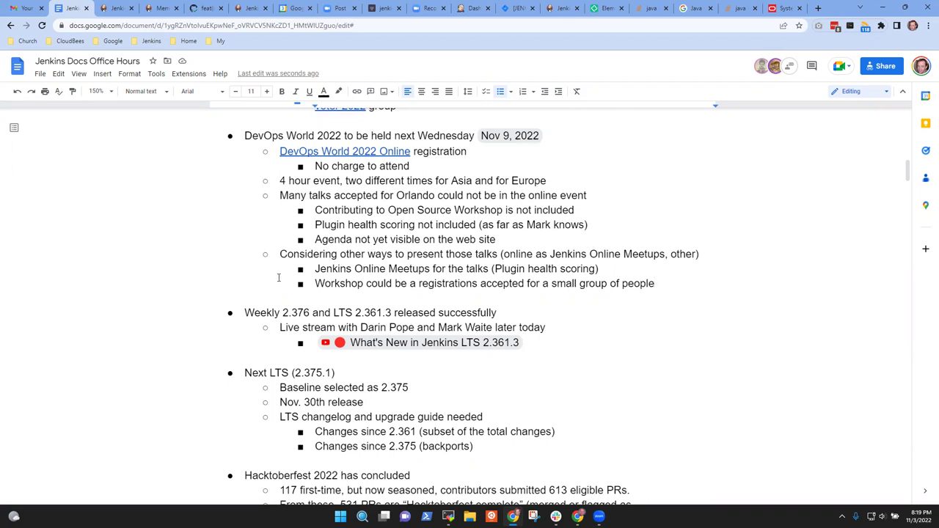
- Add 'Live coding, live debugging, etc.' nested one level under the small-group workshop bullet
key(Return)
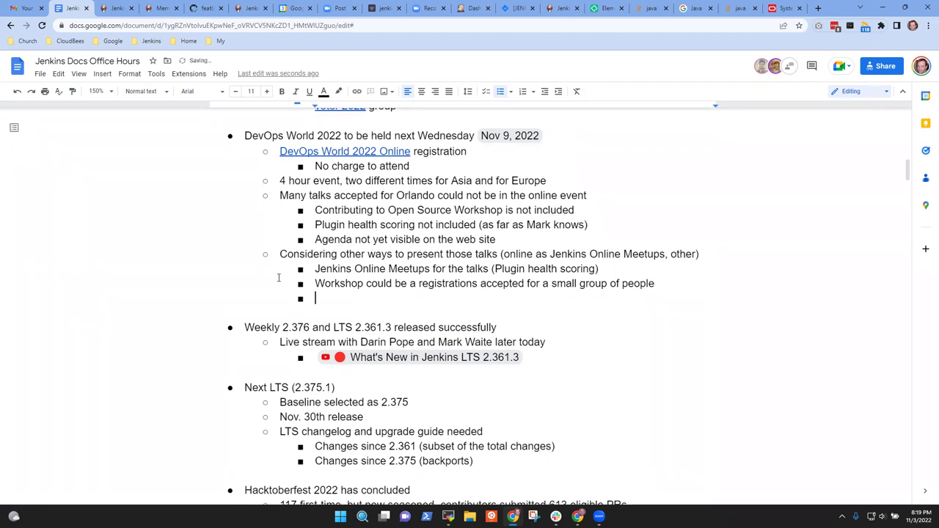
text(Live coding)
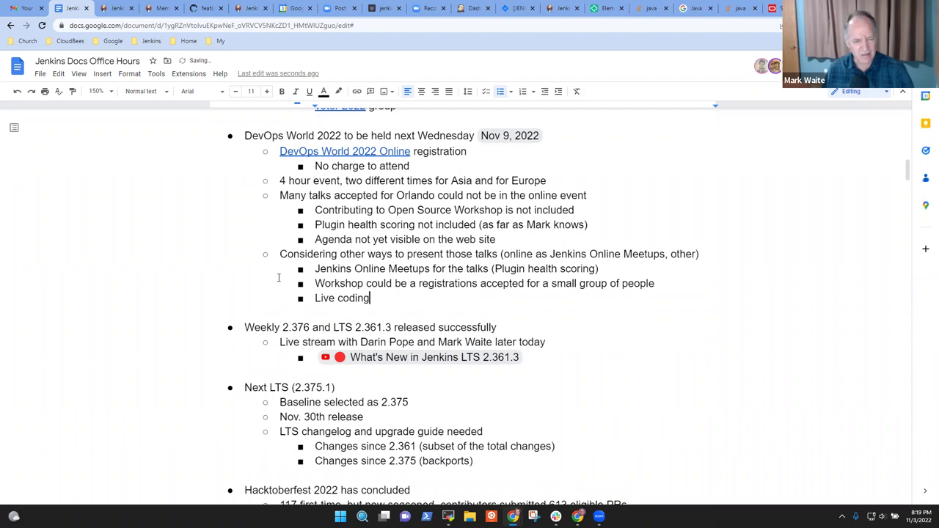
key(Home)
key(Tab)
key(End)
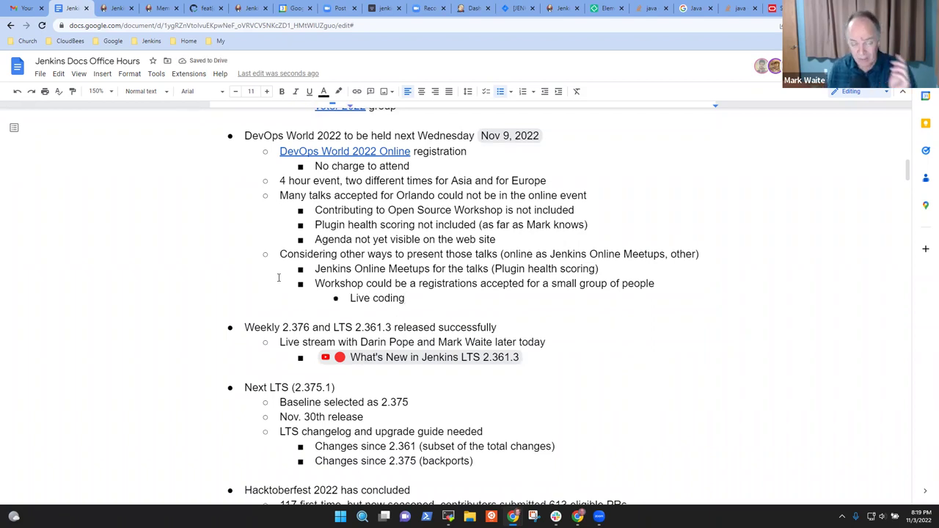
text(, live debu)
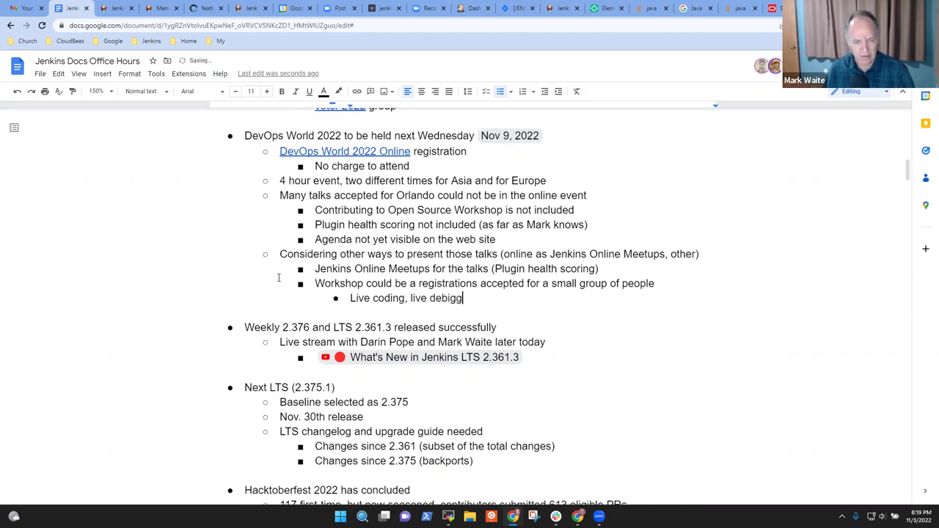
key(BackSpace)
text(ugging, etc.)
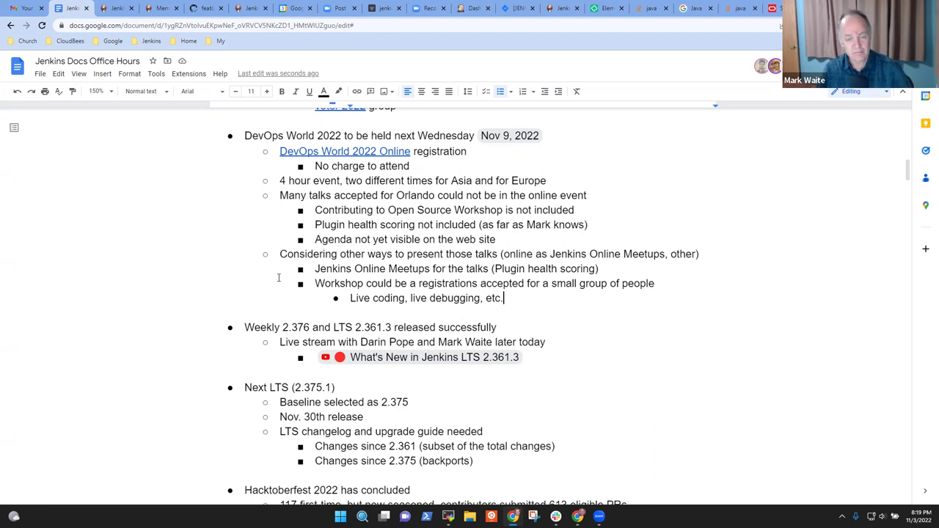
- Reword the workshop bullet to 'with a registration accepted for a small group of people'
key(Left)
key(Left)
key(Left)
key(Left)
key(Left)
key(BackSpace)
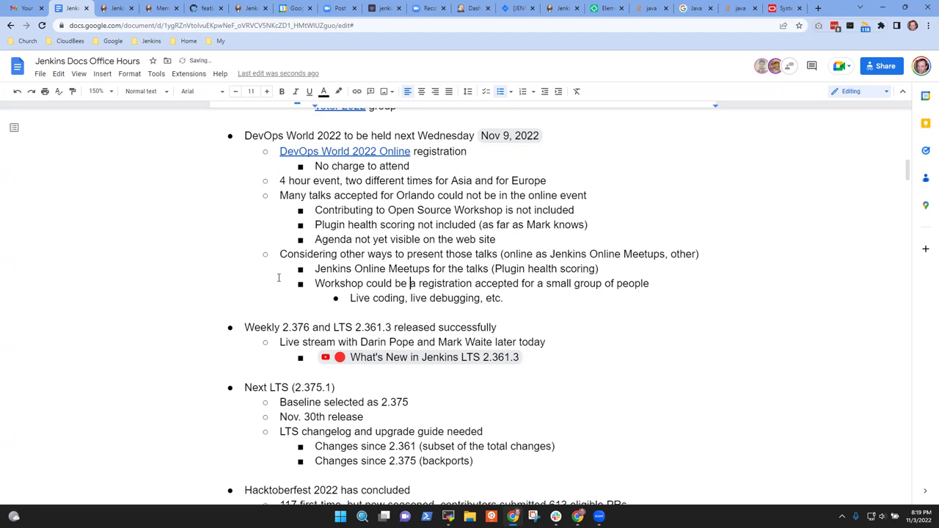
text(with)
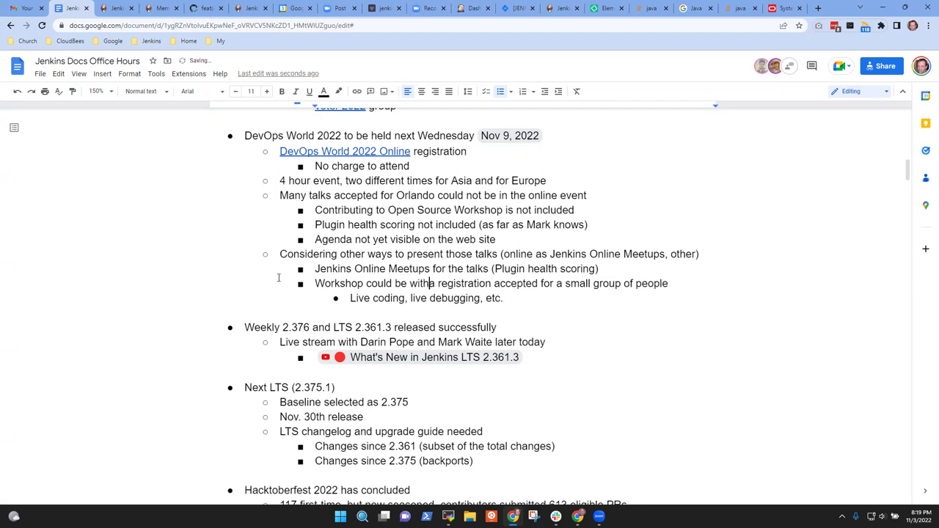
key(Up)
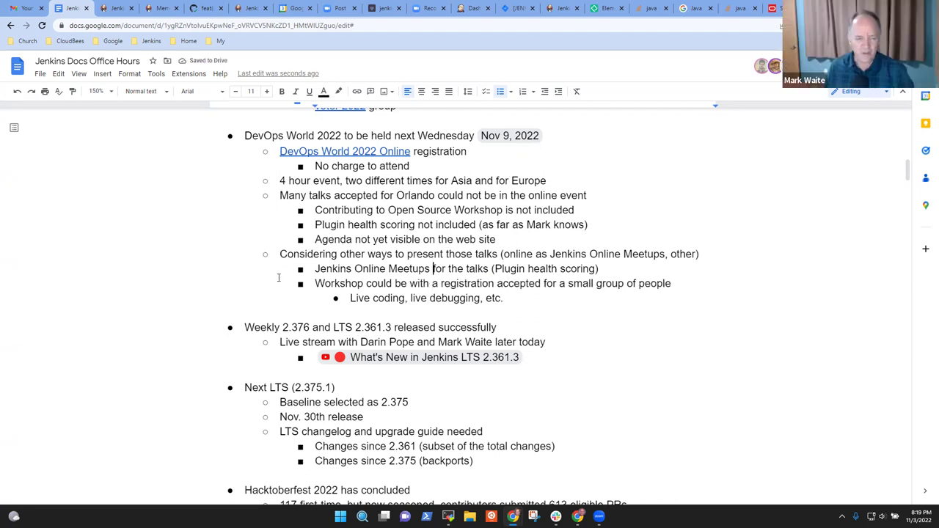
- Select the Jenkins Online Meetups line, then 'DevOps World 2022' in the first bullet
key(Home)
key(shift+End)
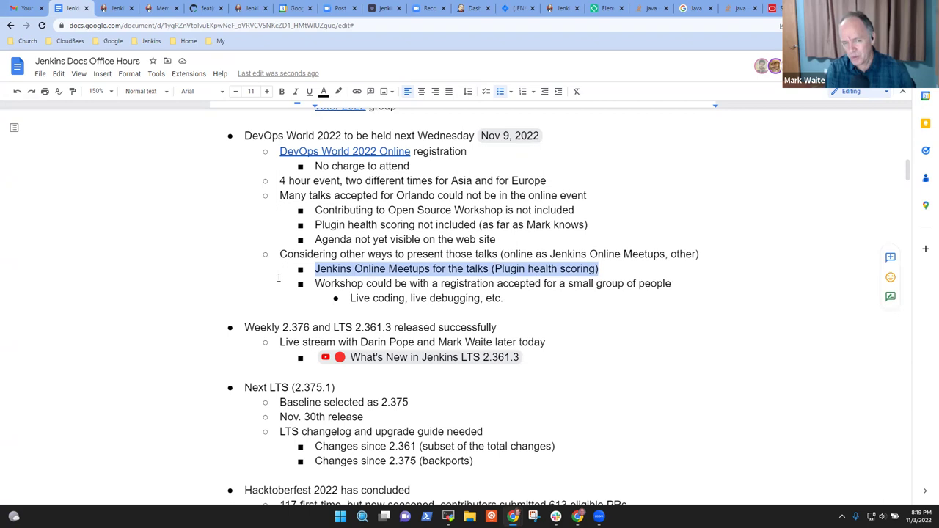
key(Left)
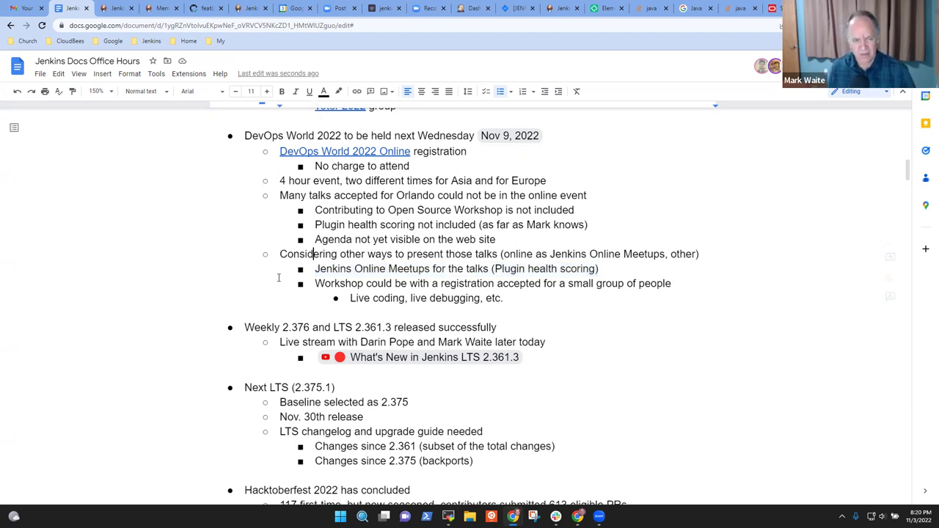
key(Up)
key(Up)
key(Up)
key(Up)
key(Up)
key(Up)
key(Up)
key(Up)
key(Up)
key(Home)
key(ctrl+shift+Right)
key(ctrl+shift+Right)
key(ctrl+shift+Right)
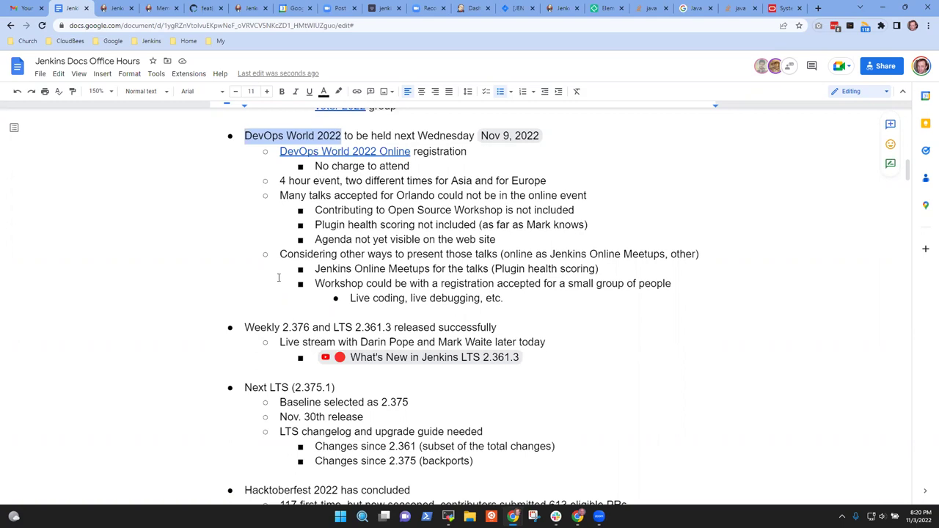
- Select the whole DevOps World 2022 bullet, then move to the end of the Live coding line
key(Right)
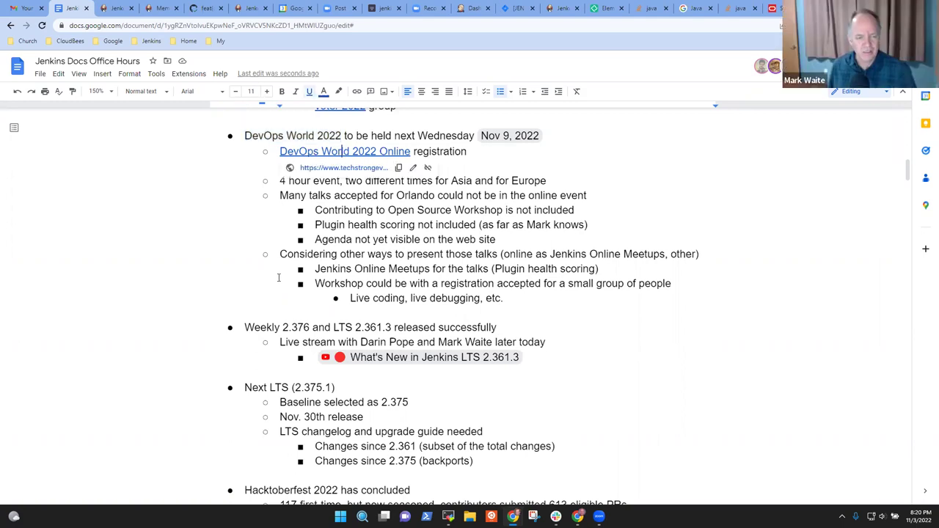
key(Home)
key(shift+End)
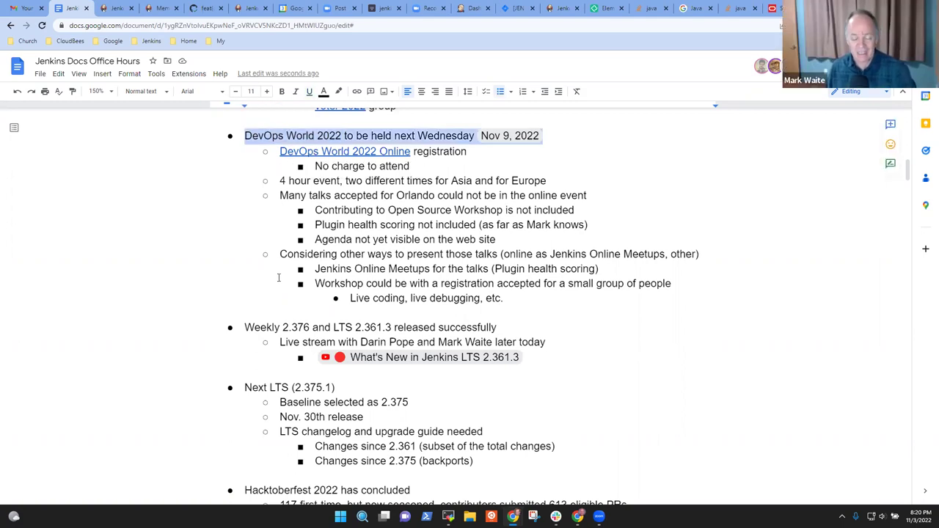
key(Down)
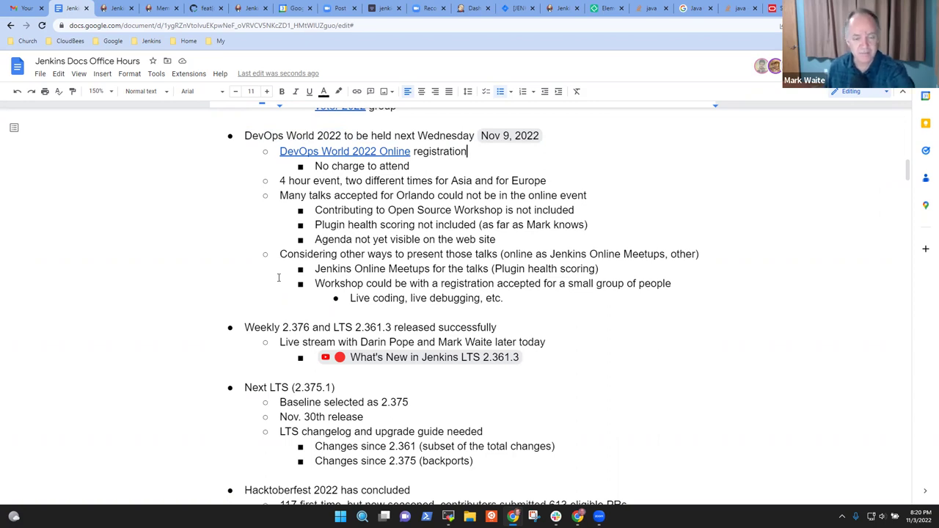
key(Down)
key(Down)
key(Down)
key(Down)
key(Down)
key(Down)
key(Down)
key(Down)
key(Down)
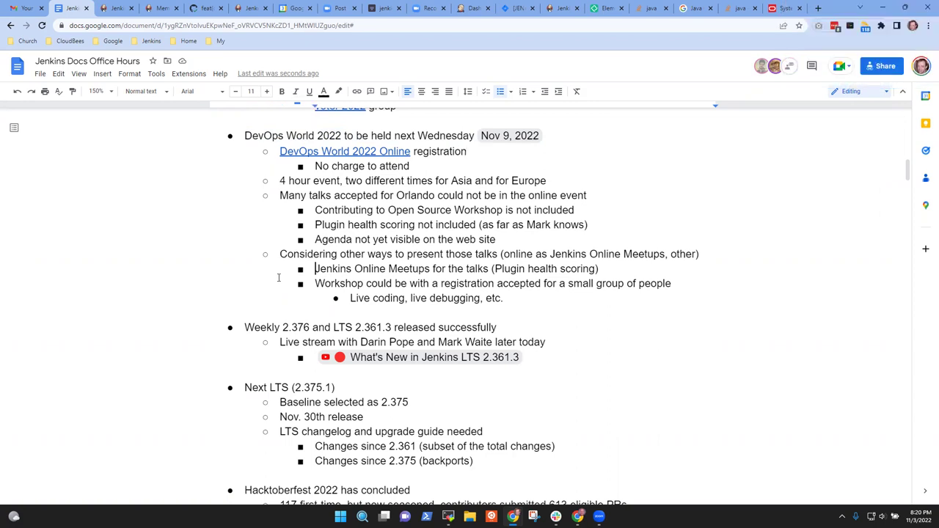
key(Down)
key(End)
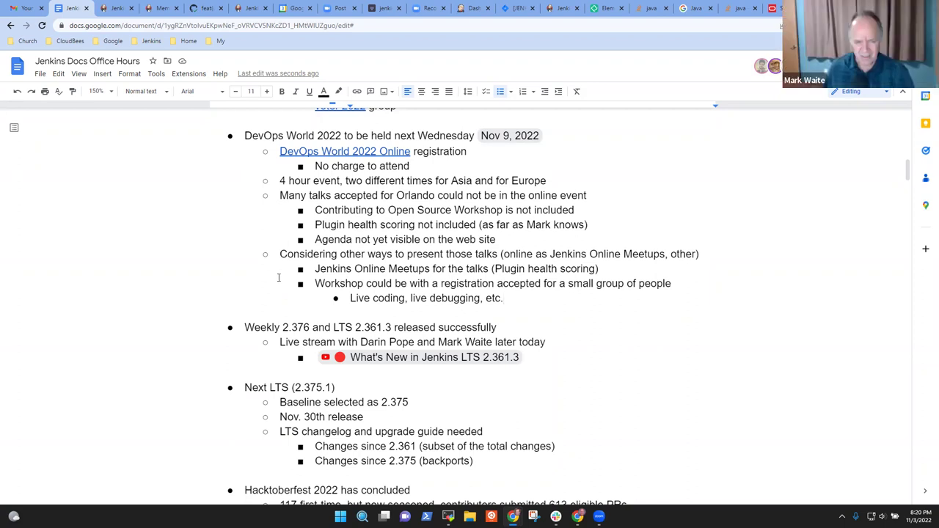
- Reselect the DevOps World 2022 bullet and mark 'later today' on the live stream line
key(Up)
key(Up)
key(Up)
key(Up)
key(Up)
key(Up)
key(Up)
key(Up)
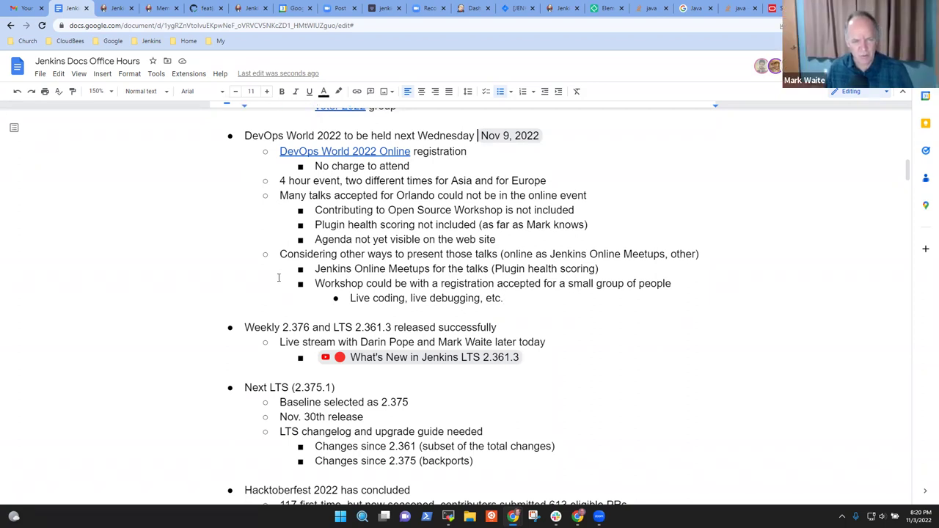
key(Home)
key(shift+End)
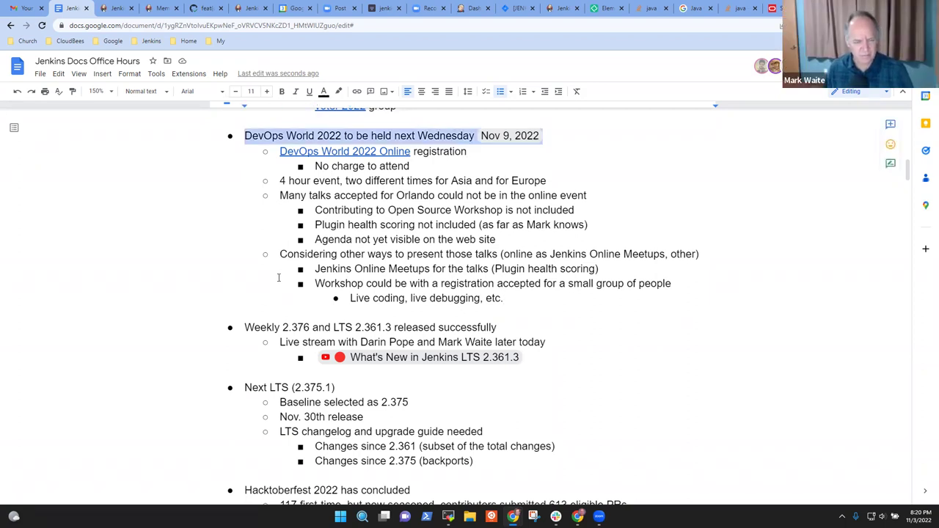
key(Down)
key(Down)
key(Down)
key(Down)
key(Down)
key(Down)
key(Down)
key(Down)
key(Down)
key(Down)
key(Down)
key(Down)
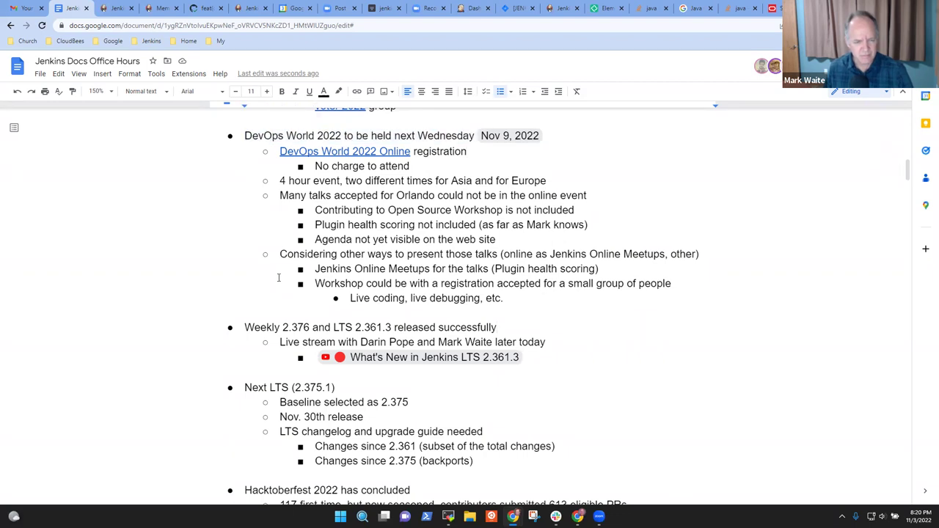
key(End)
key(ctrl+shift+Left)
key(ctrl+shift+Left)
key(Right)
- Replace 'later today' with 'yesterday' in the live stream note
key(ctrl+shift+Left)
key(ctrl+shift+Left)
text(yesterday)
key(Up)
key(shift+Home)
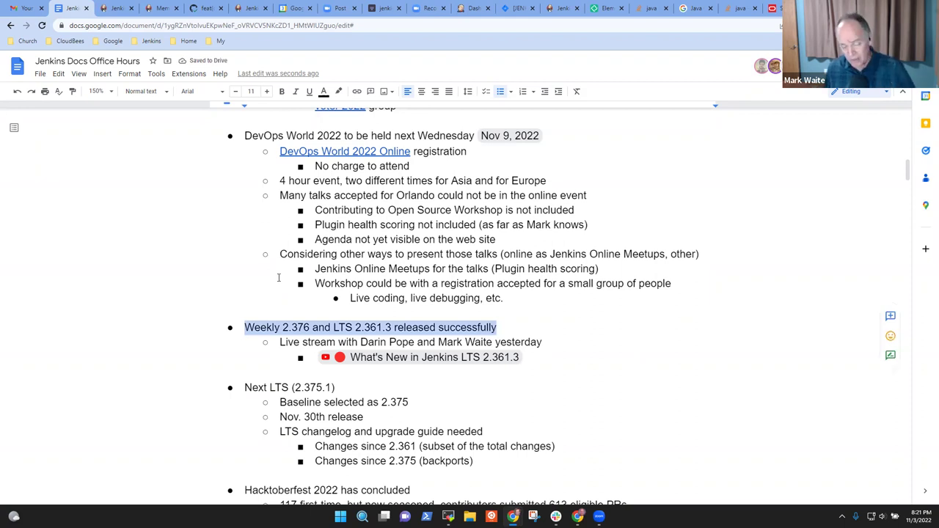
- Select the live stream line and move down to the What's New video link
key(Down)
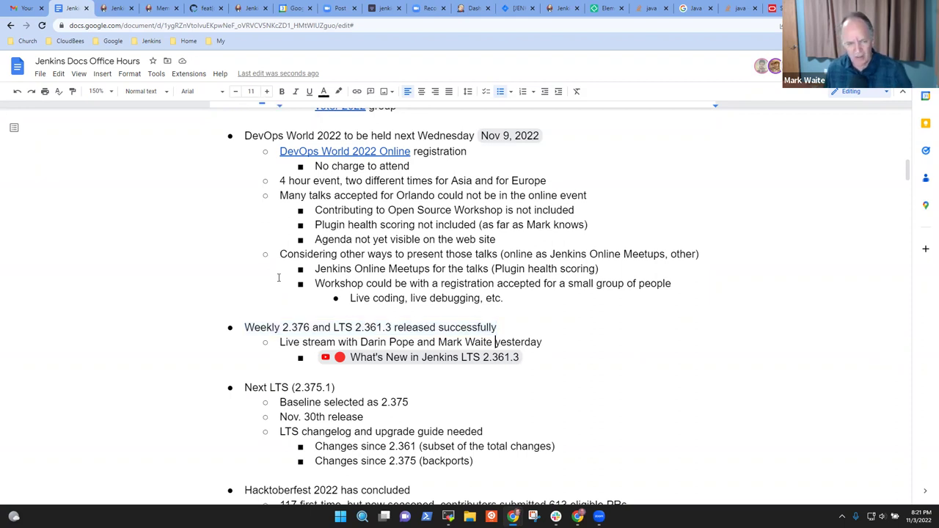
key(Home)
key(shift+End)
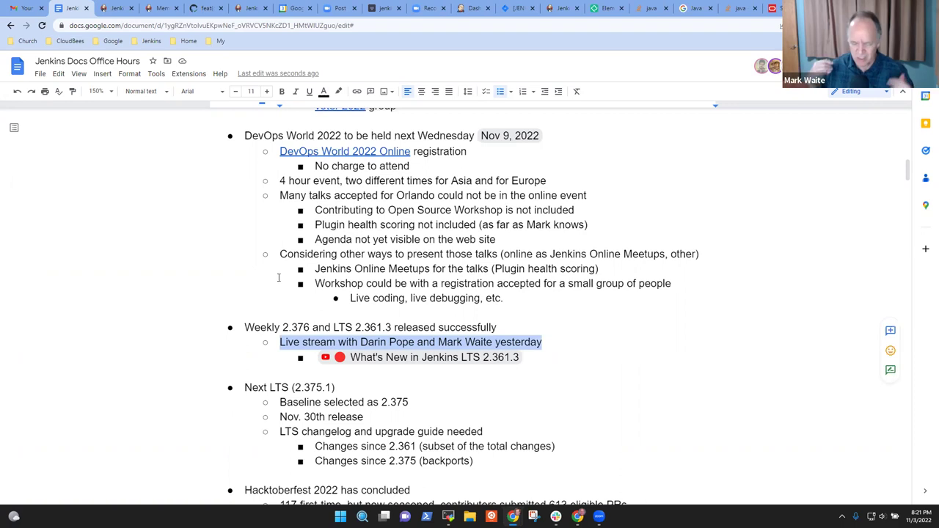
key(Down)
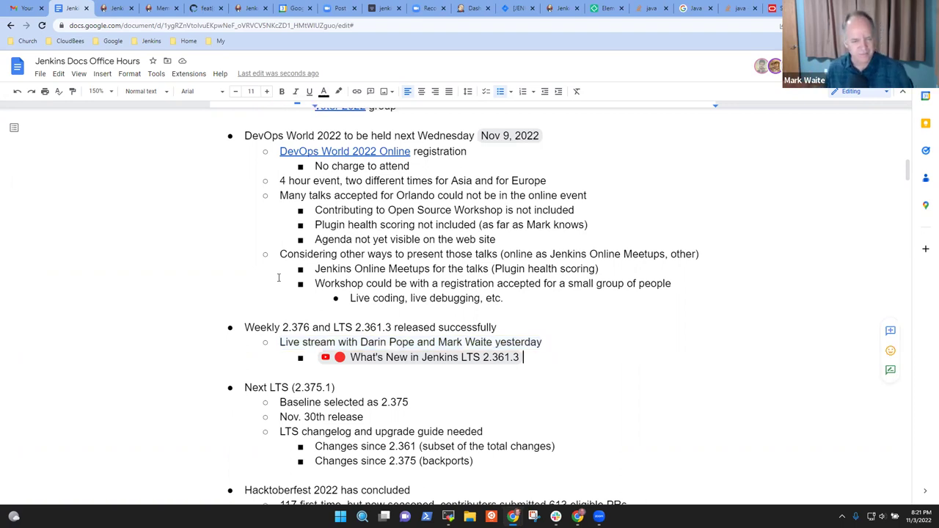
key(Up)
key(Home)
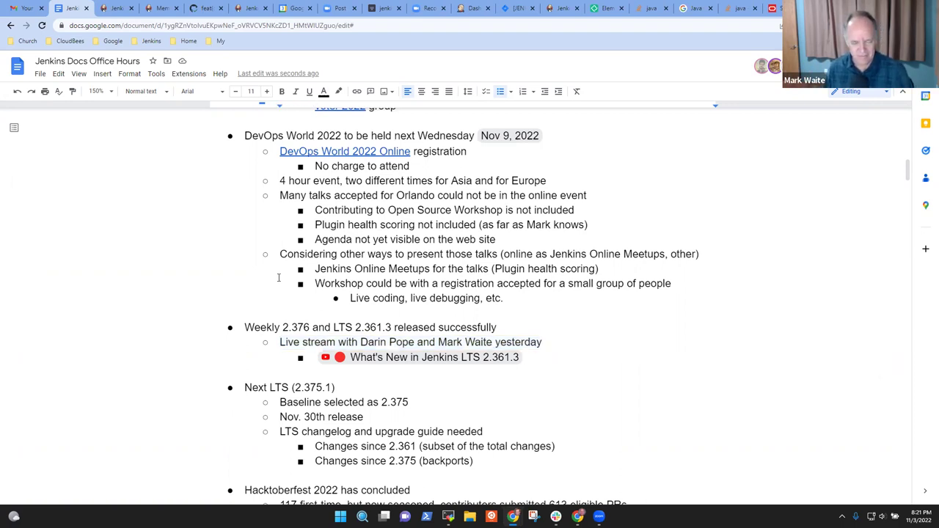
key(Down)
- Open the 'What's New in Jenkins LTS 2.361.3' YouTube video and pause it
mouse_move(418, 358)
click(395, 381)
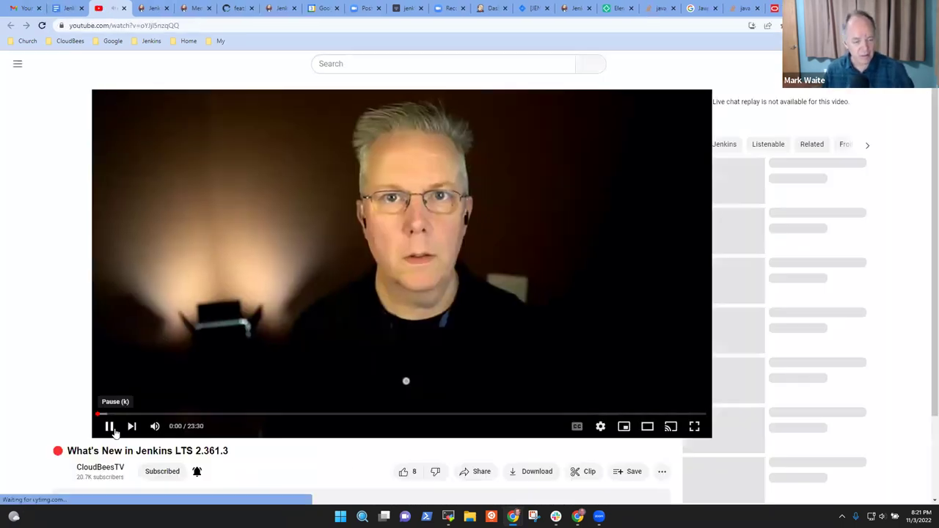
click(68, 427)
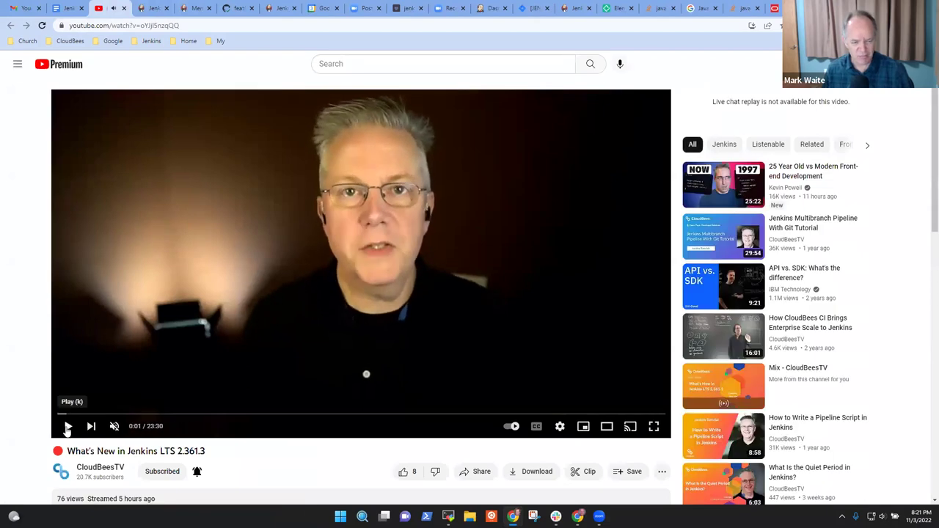
- Close the YouTube tab and return to the end of the What's New line in the notes
click(123, 8)
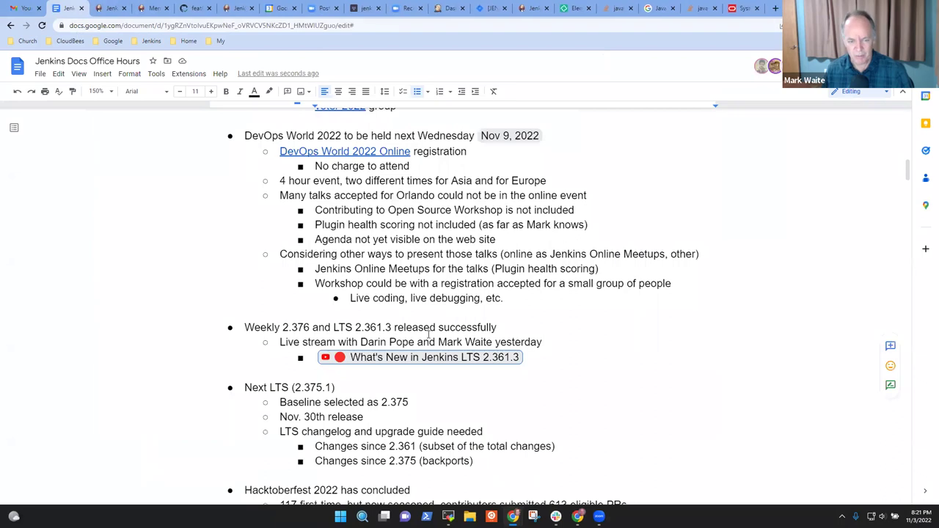
click(381, 342)
key(Home)
key(Up)
key(Home)
key(shift+End)
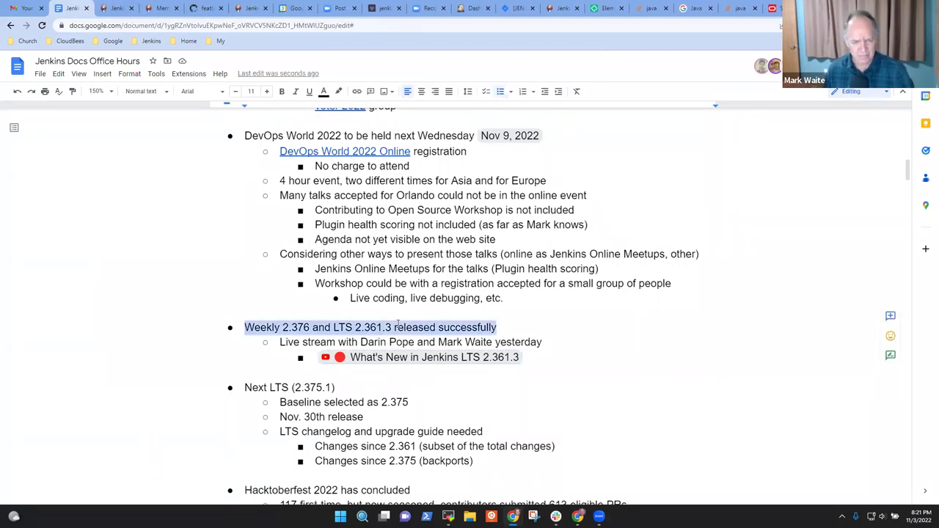
key(Down)
key(Down)
key(Down)
key(Down)
key(Down)
key(Down)
key(Down)
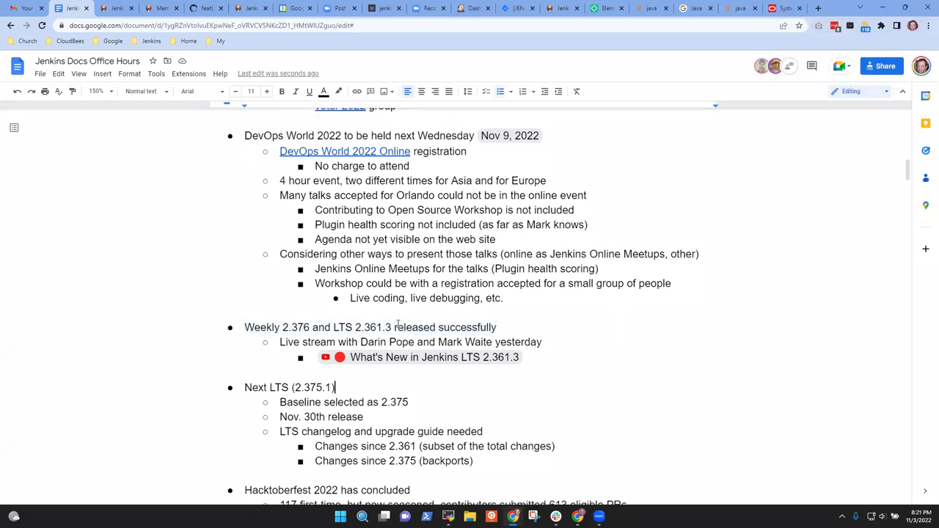
key(Down)
key(Up)
key(Up)
key(Up)
key(Up)
key(Up)
key(Up)
key(End)
- Add 'Weekly changelog process?' with a sub-point that the reviewer now reviews the changelog each Monday
key(Return)
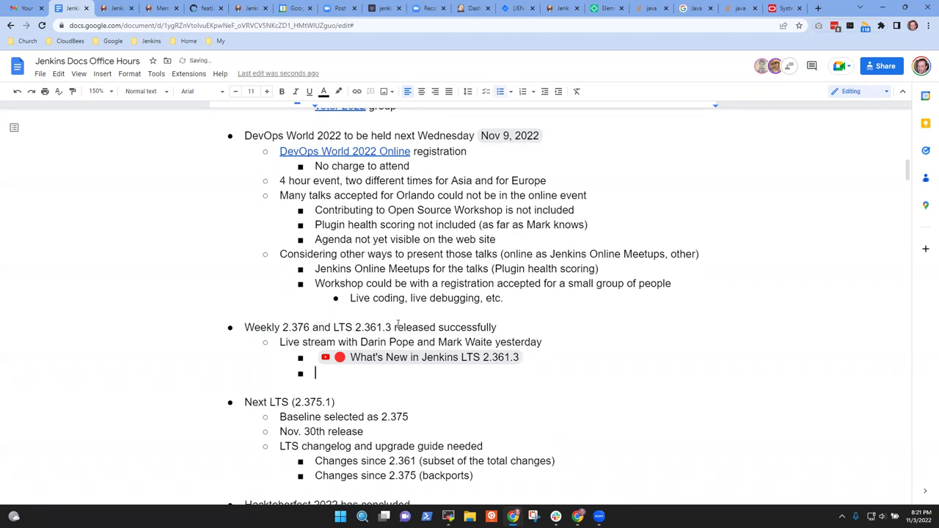
key(shift+Tab)
text(Weekly changelog process?)
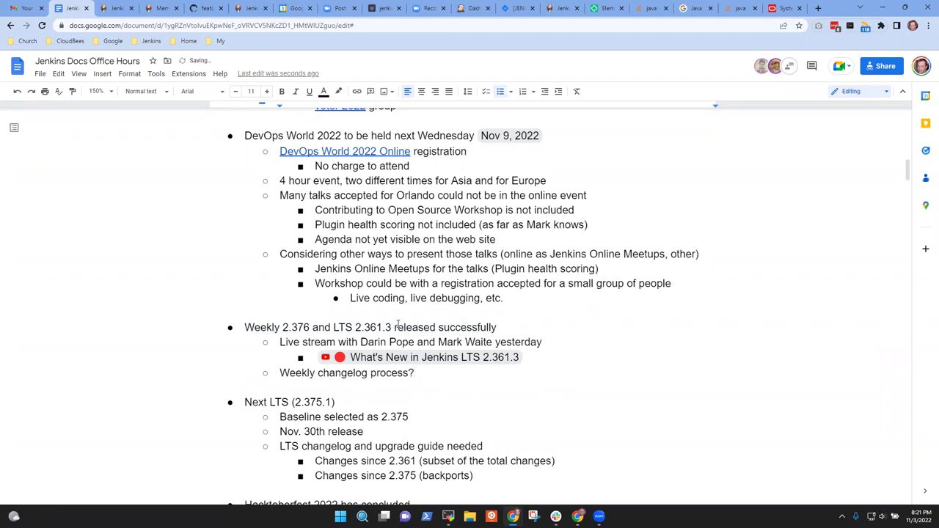
key(Return)
key(Tab)
text(Kevin Mart)
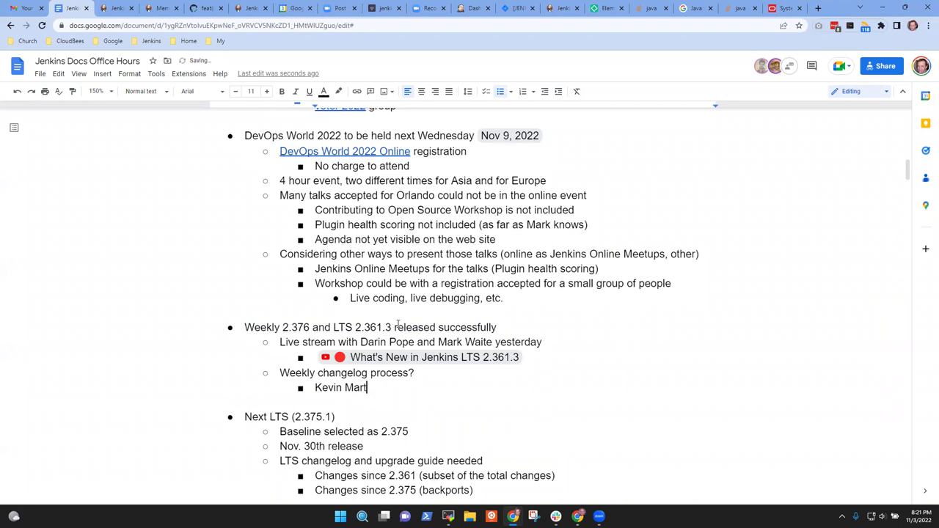
text(ens)
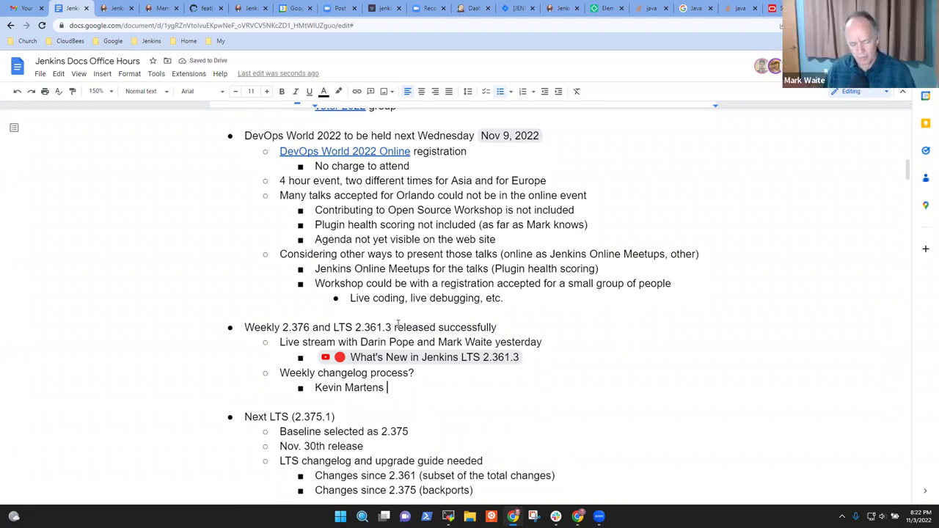
text( now)
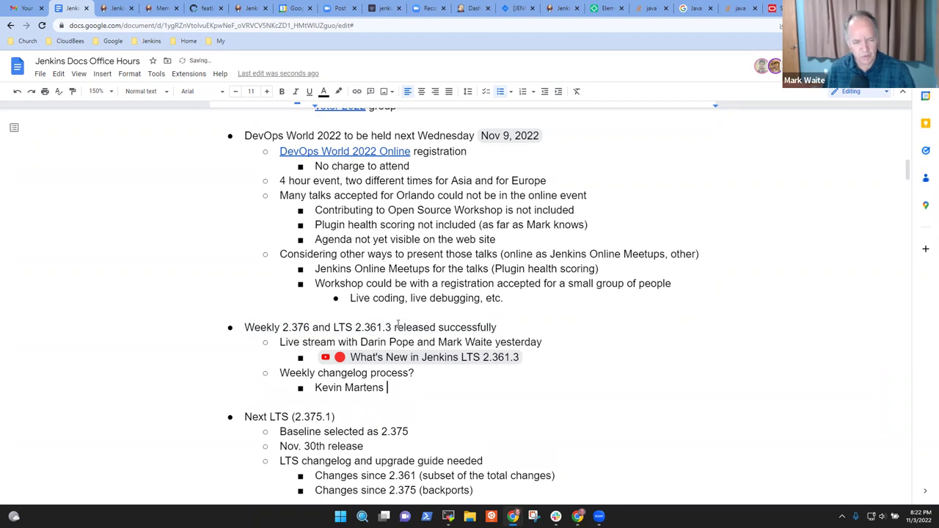
text(reviews the wee)
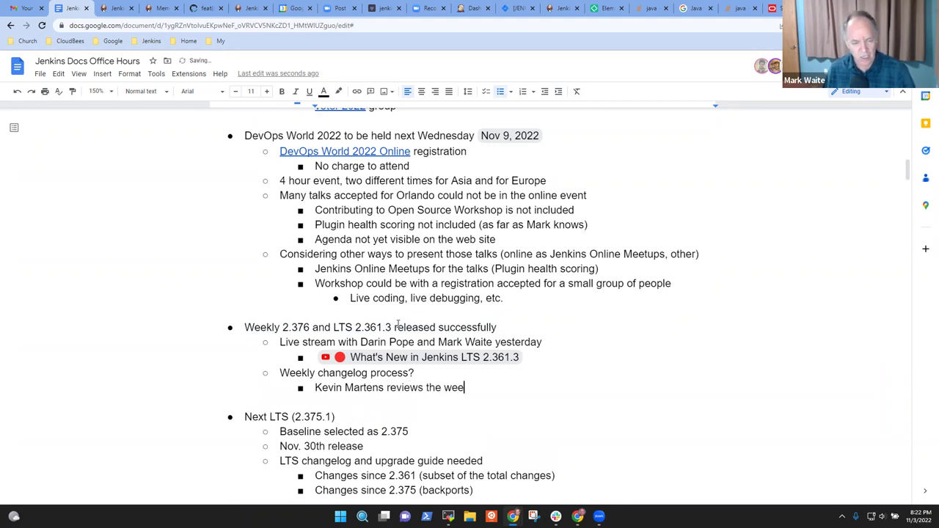
text(kly change)
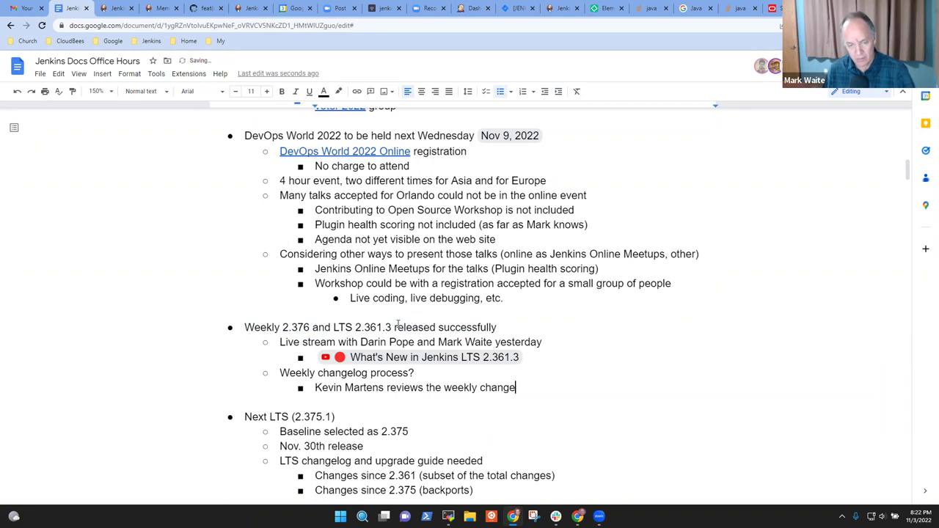
text(log each Monday)
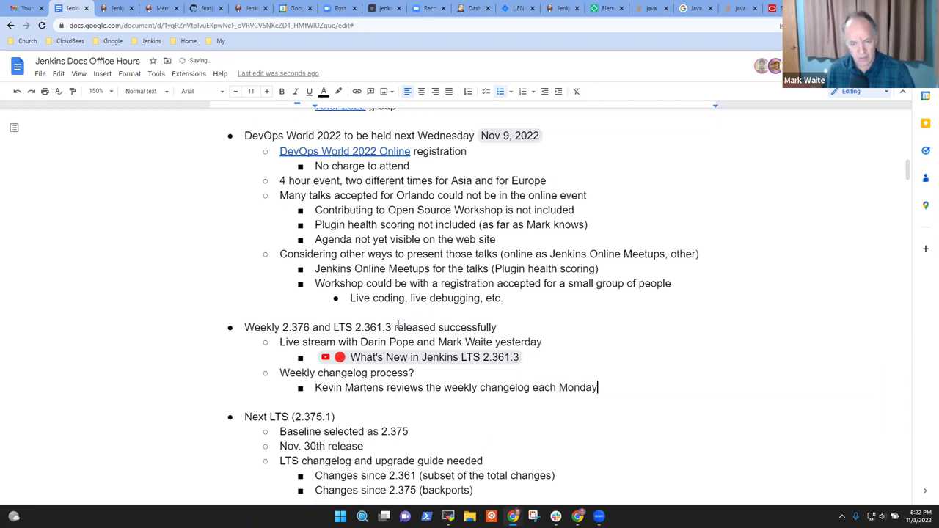
- Add sub-points on the corrective pull request, applying corrections, and 'Resulting changelog is ready to publish'
key(Return)
text(Kevin proposes)
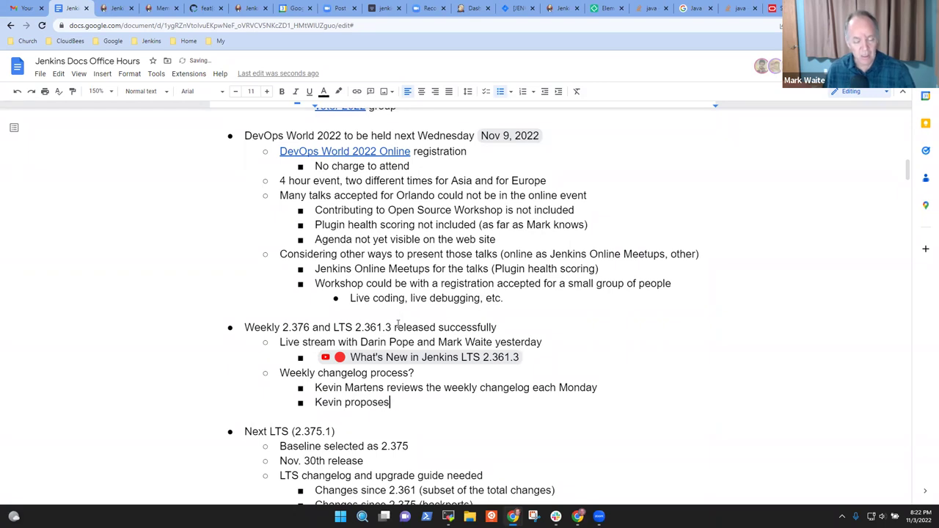
text( a second )
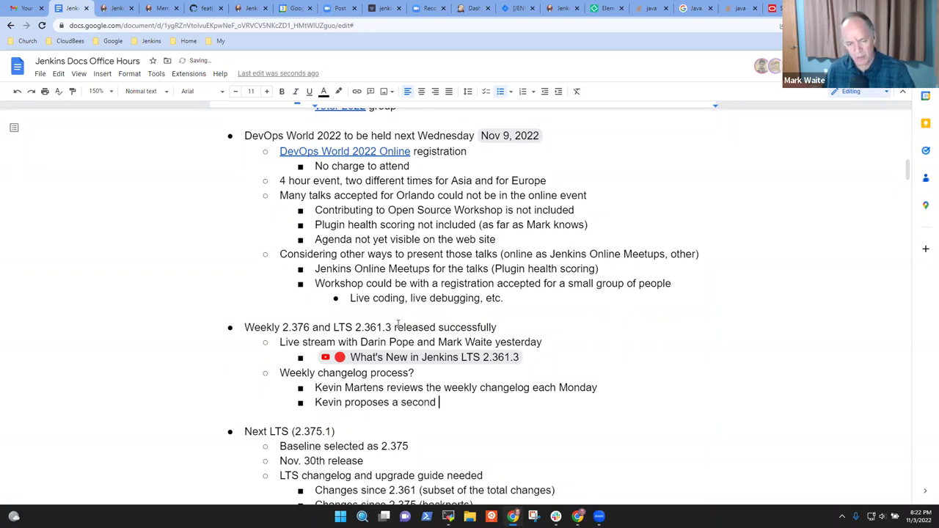
text(pull request)
key(BackSpace)
key(BackSpace)
key(BackSpace)
key(BackSpace)
text(quests that corrects th)
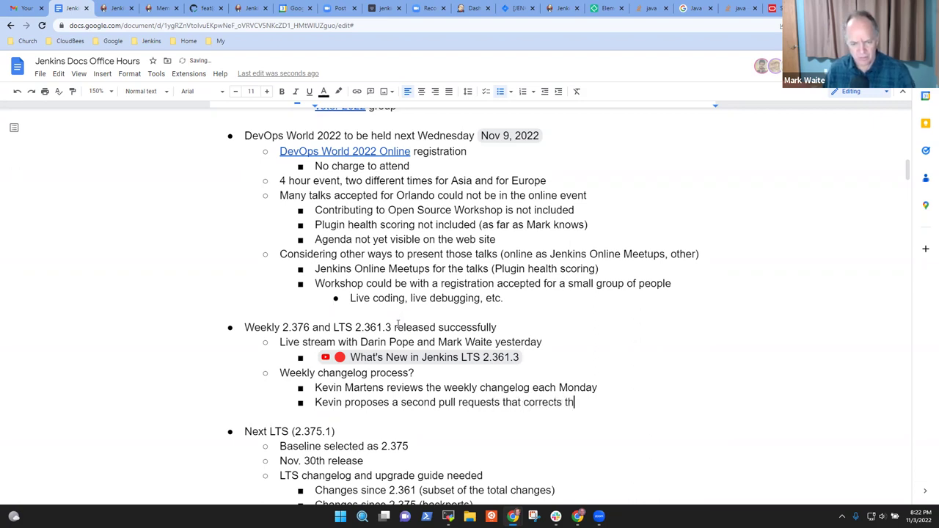
text(e issues he finds)
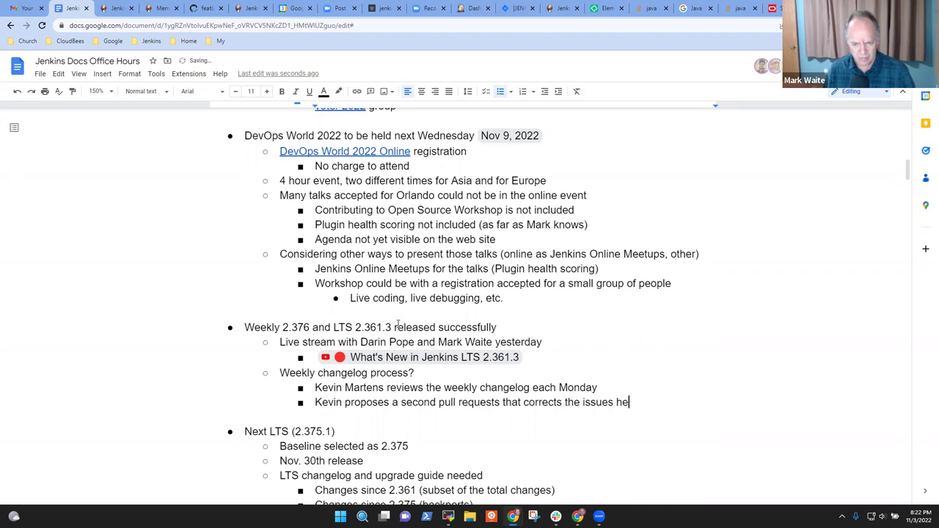
key(Return)
text(Mark )
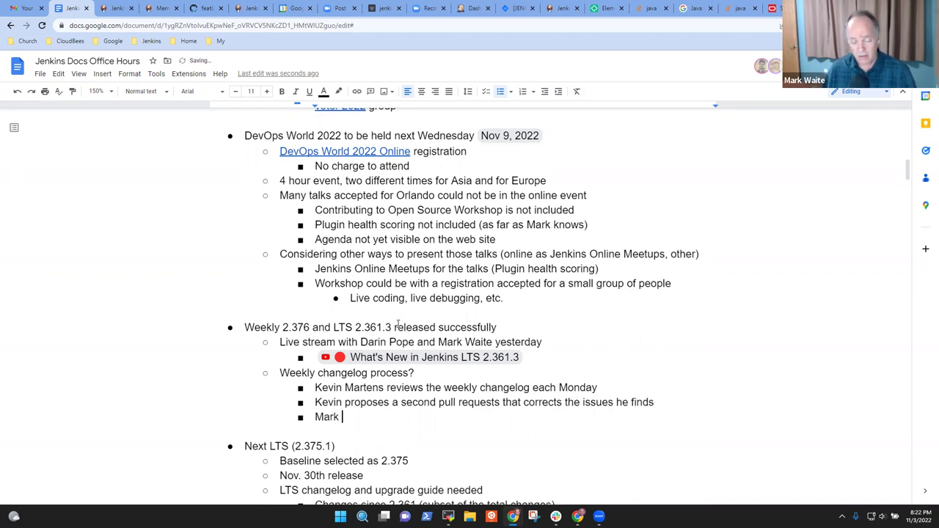
text(applies t)
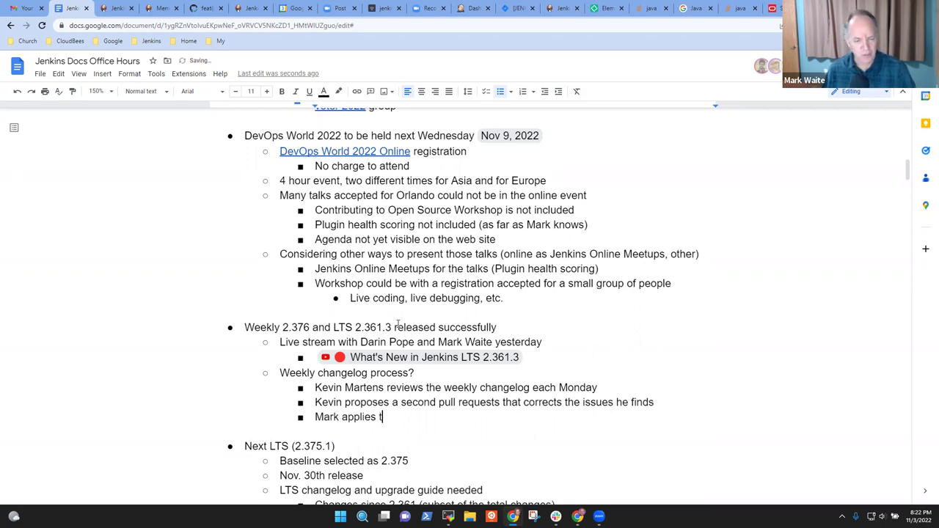
text(hose correctio)
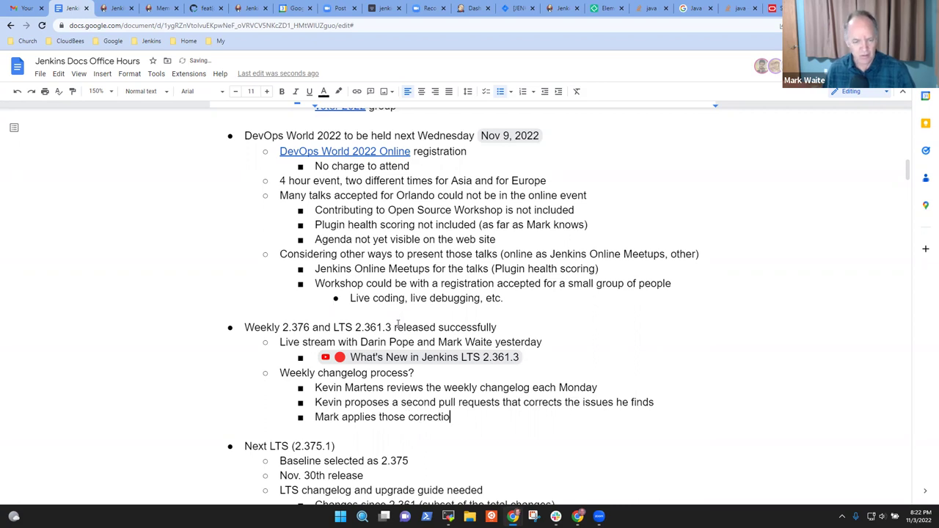
text(ns)
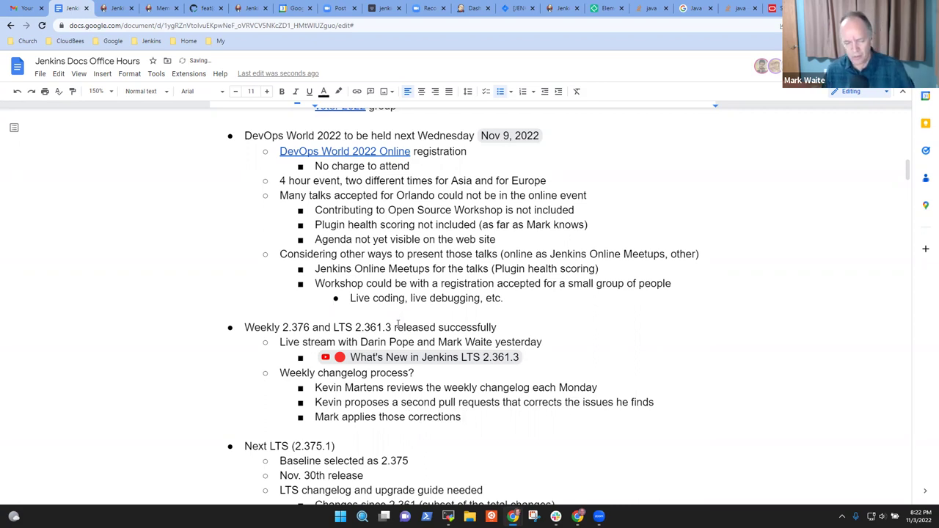
text( to the original )
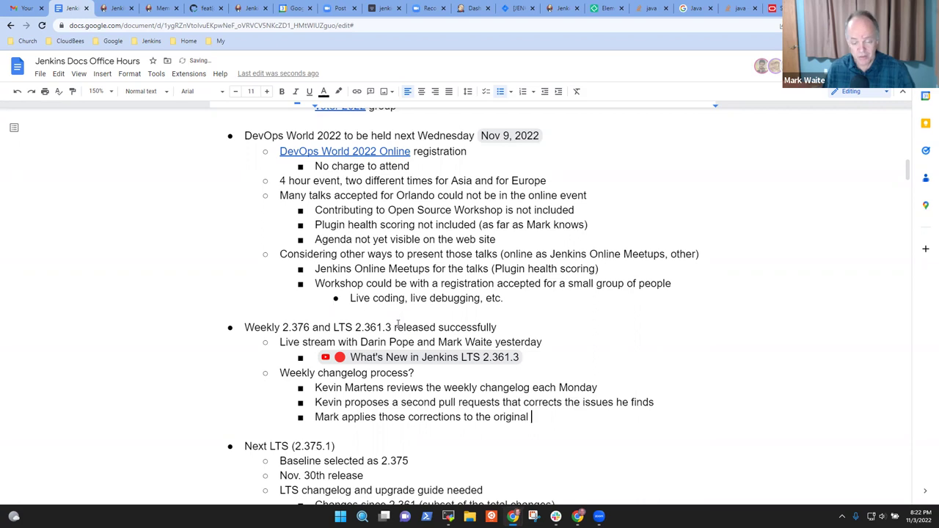
text(pull request)
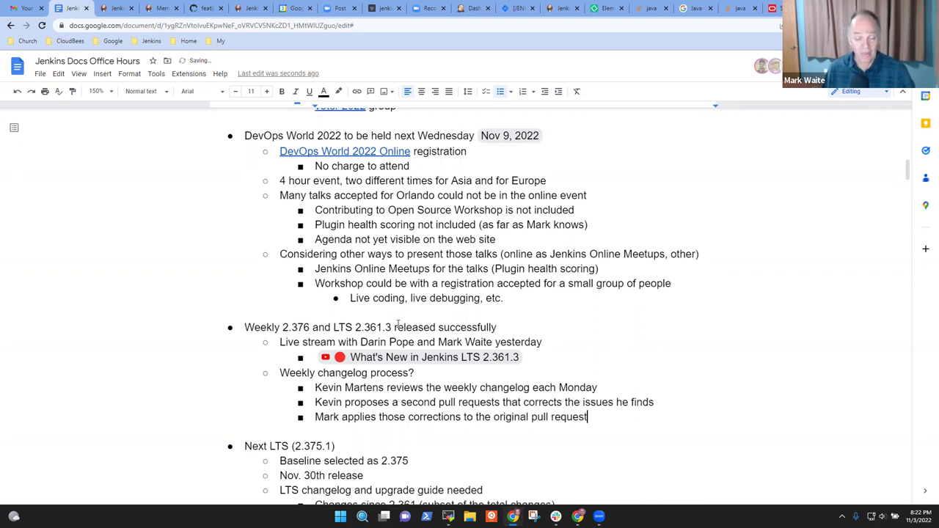
key(Return)
key(Up)
key(End)
text(s)
key(Down)
text(Resulting )
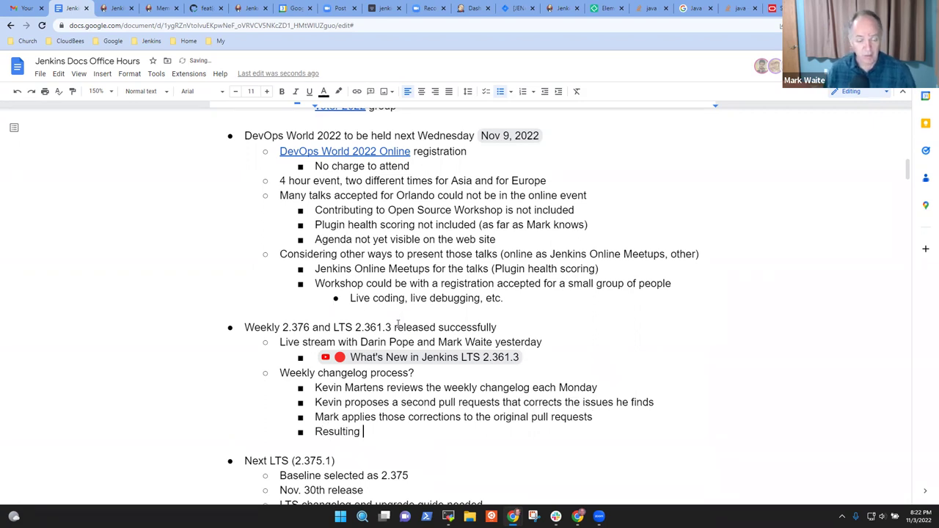
text(changelog is r)
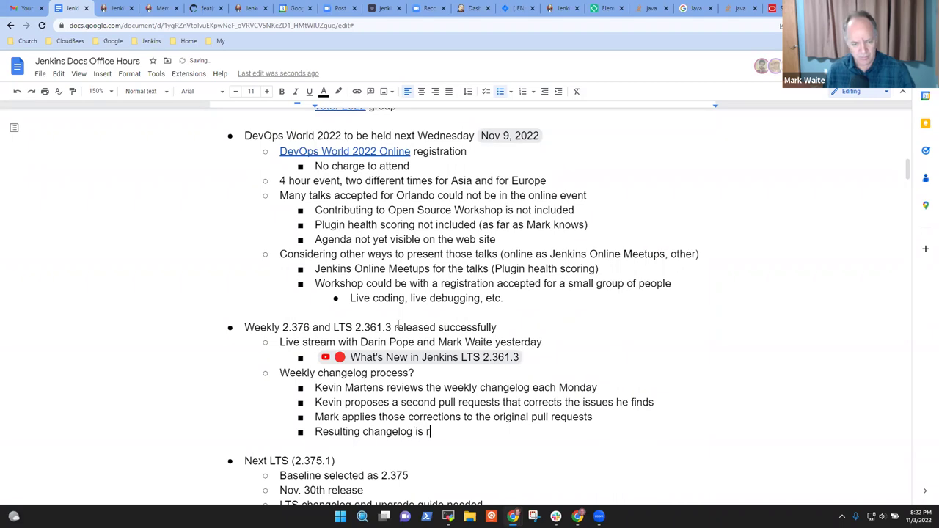
text(eady to publish)
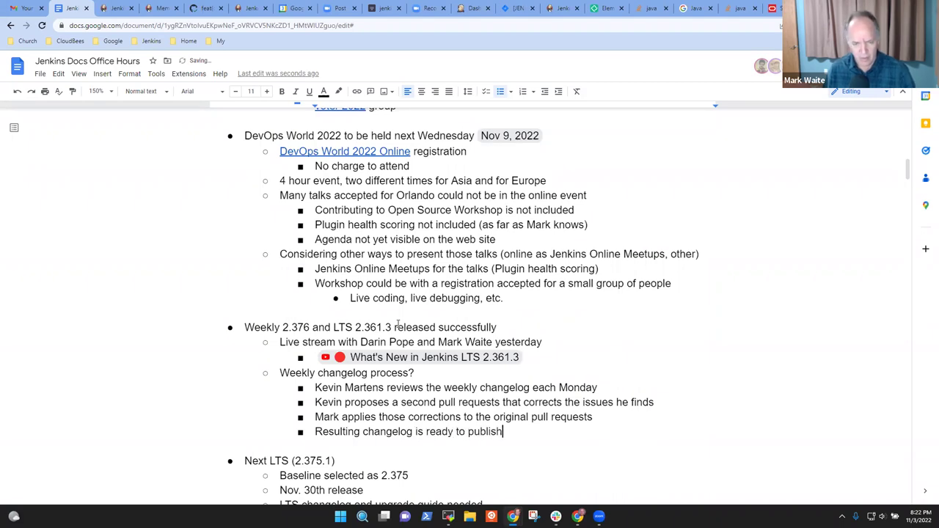
- Add the final sub-point about submitting a pull request to correct after release
key(Return)
text(Kevin submits a chang)
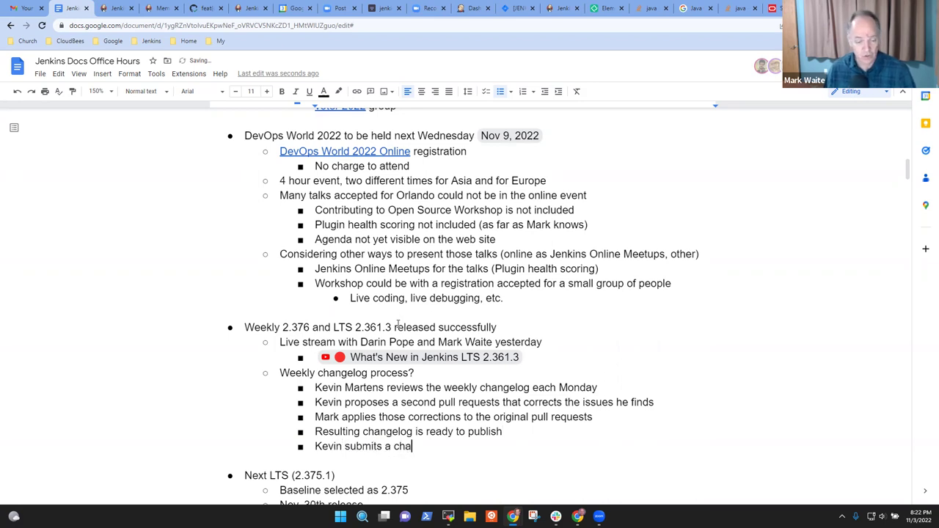
key(BackSpace)
key(BackSpace)
key(BackSpace)
key(BackSpace)
key(BackSpace)
text(pull request to correct after rele)
key(BackSpace)
key(BackSpace)
key(BackSpace)
key(BackSpace)
text(rele)
key(BackSpace)
text(ease)
- Select the reviewer's name at the start of the first process step
key(Up)
key(Up)
key(Up)
key(Up)
key(Home)
key(ctrl+shift+Right)
key(ctrl+shift+Right)
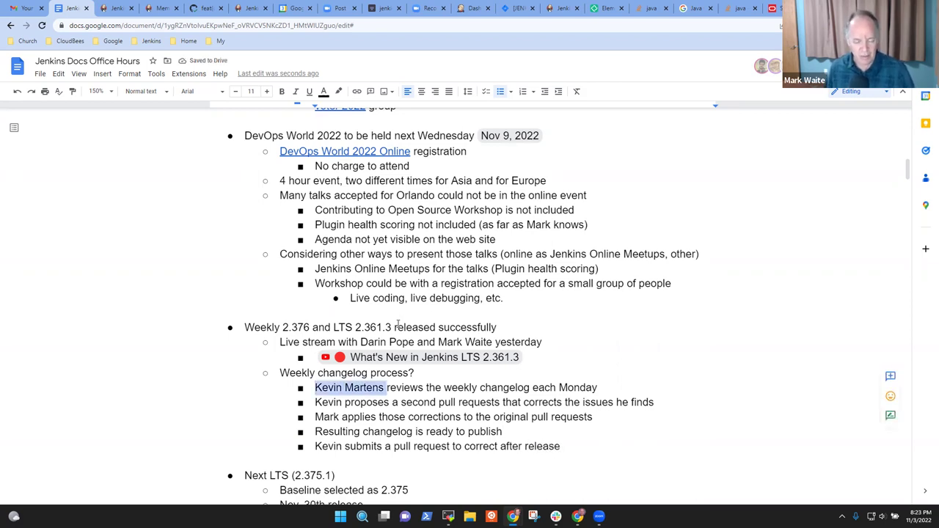
key(shift+Left)
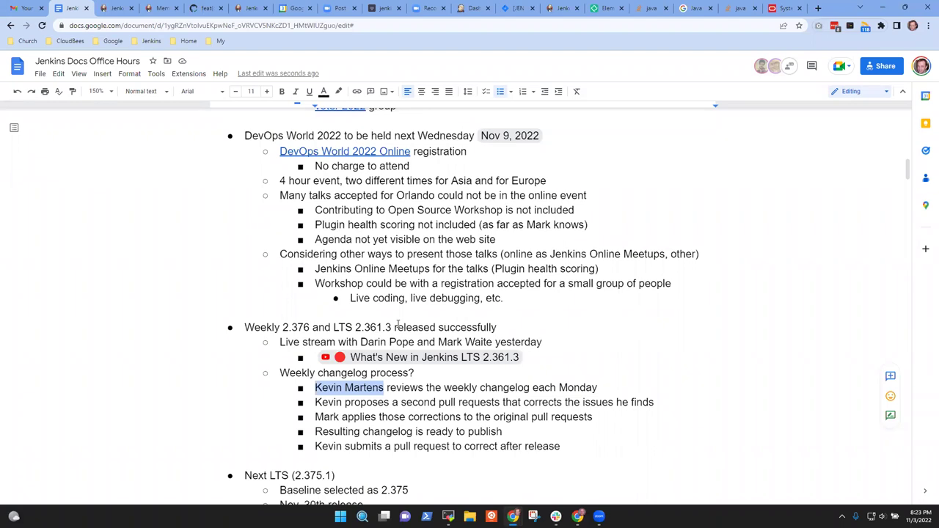
- Select the proposal step line of the weekly changelog process
key(Down)
key(Home)
key(shift+End)
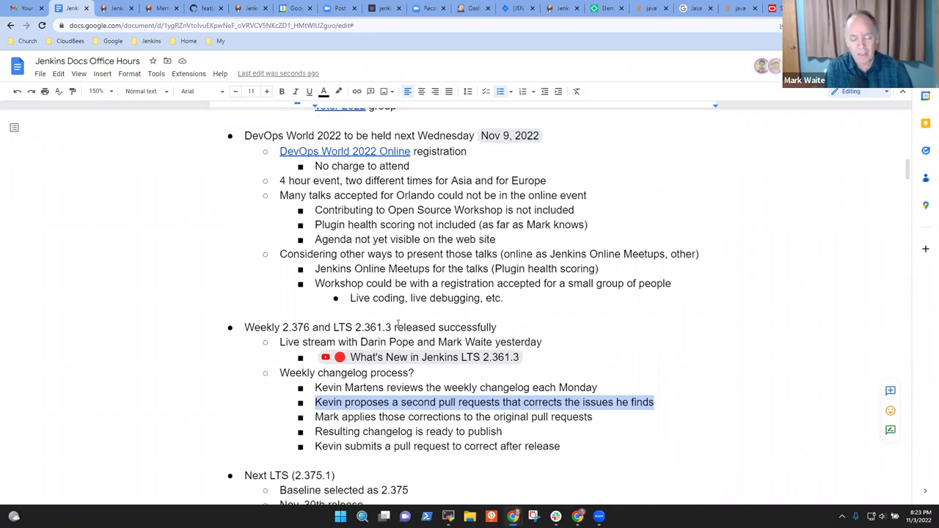
key(Left)
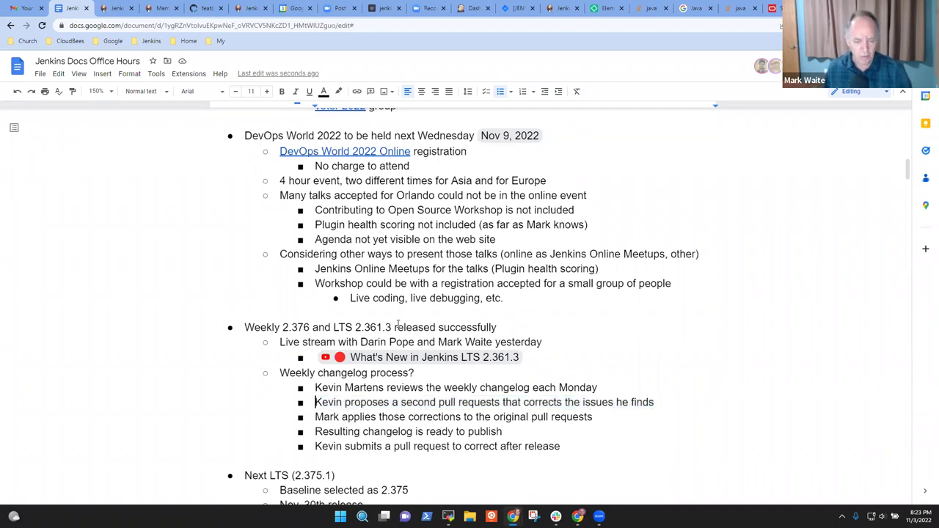
key(shift+End)
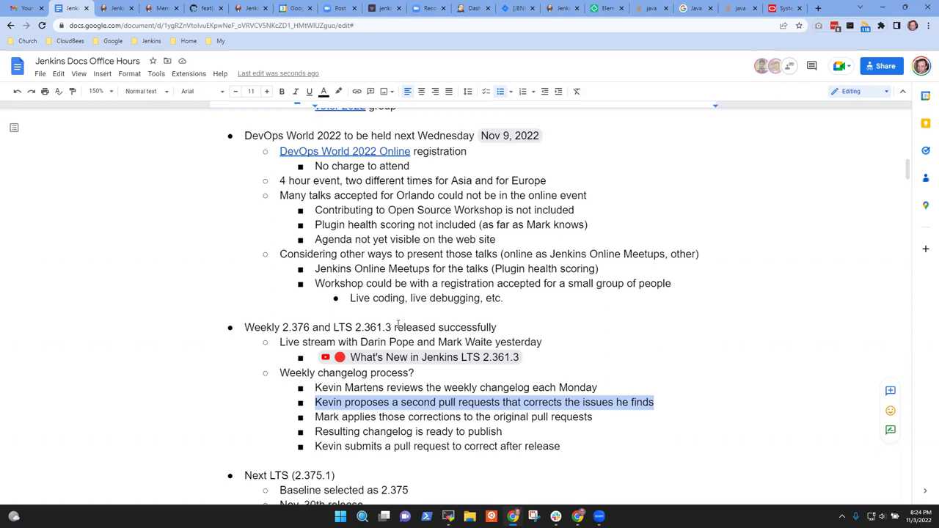
- Review the changelog question and weekly review step lines, then move past the changelog notes
key(Up)
key(Up)
key(Home)
key(shift+End)
key(Down)
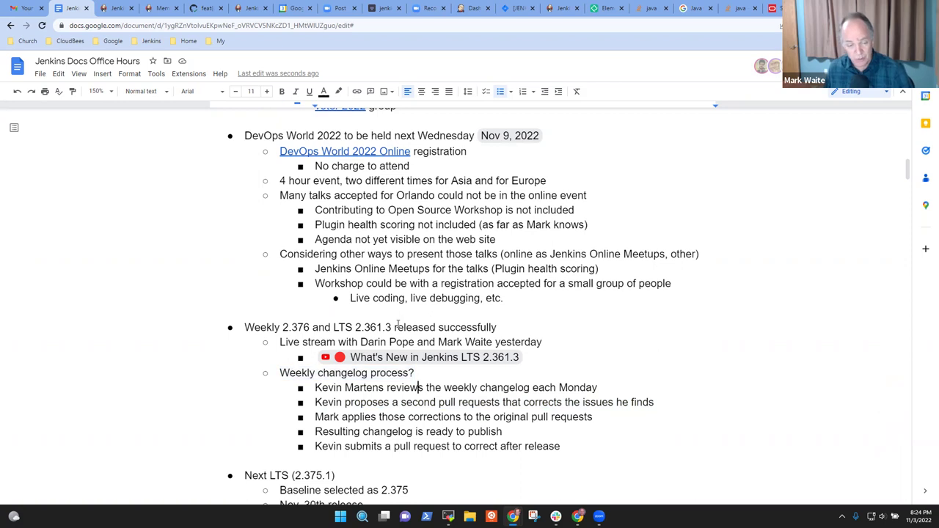
key(Home)
key(shift+End)
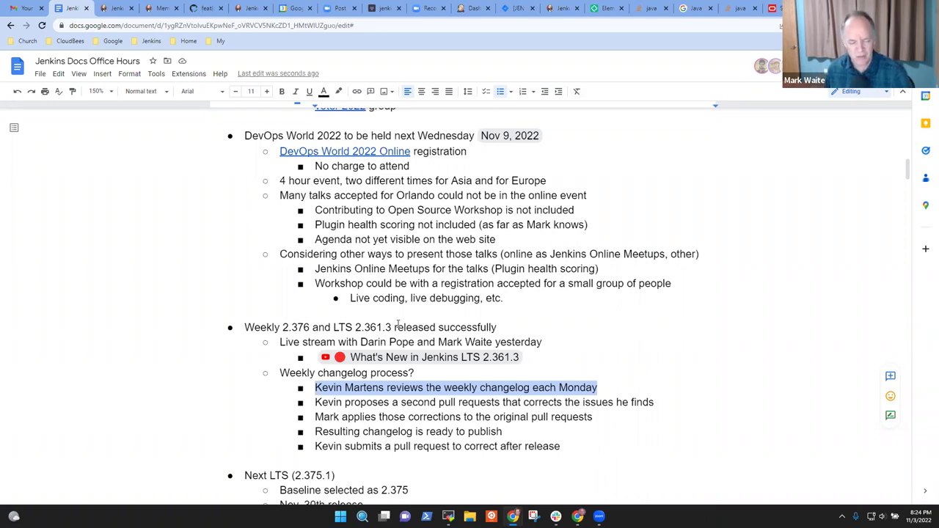
key(Down)
key(Down)
key(Down)
key(Down)
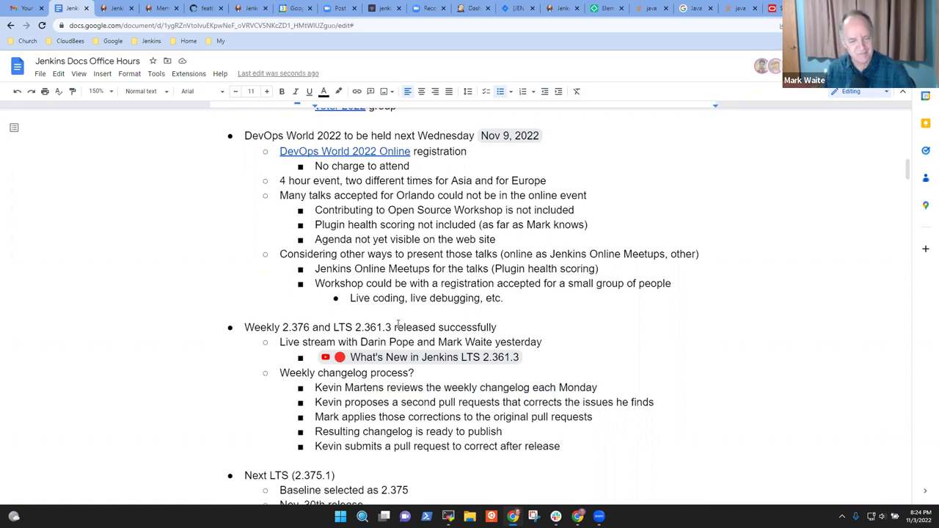
key(Down)
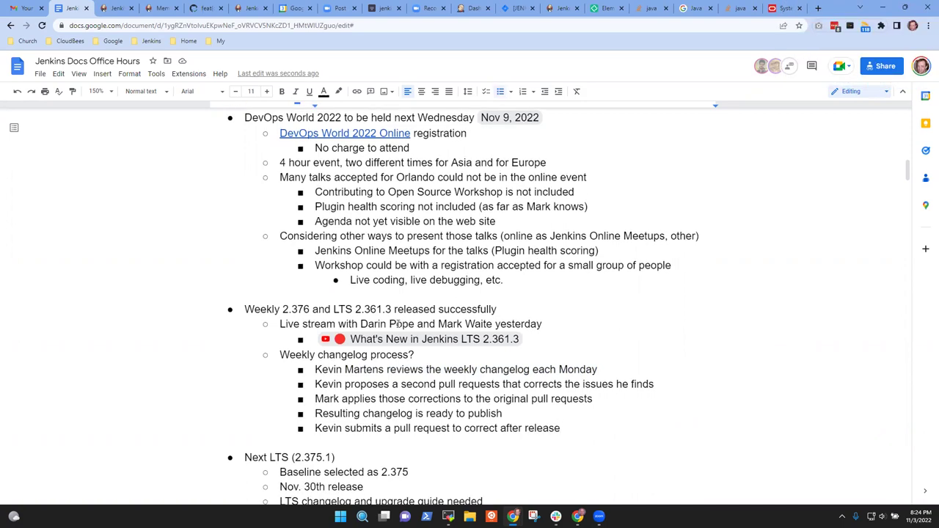
scroll(398, 324, down, 2)
key(Left)
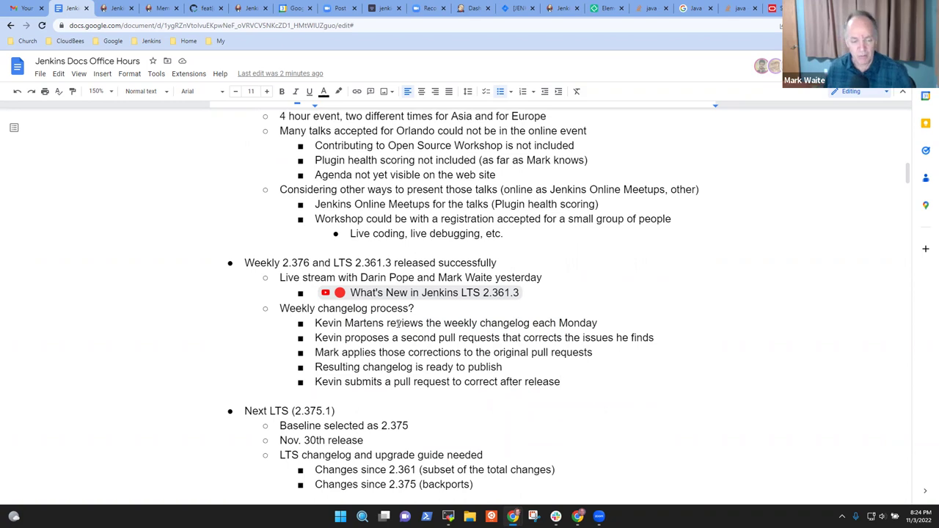
key(Down)
key(Down)
key(Down)
key(Down)
key(Down)
key(Down)
key(Down)
key(Down)
key(Down)
key(Down)
key(Down)
key(Down)
key(Down)
key(Down)
key(Up)
key(Up)
key(Up)
key(Up)
key(Up)
key(Up)
key(Up)
key(Up)
key(Up)
key(Up)
key(Home)
key(shift+End)
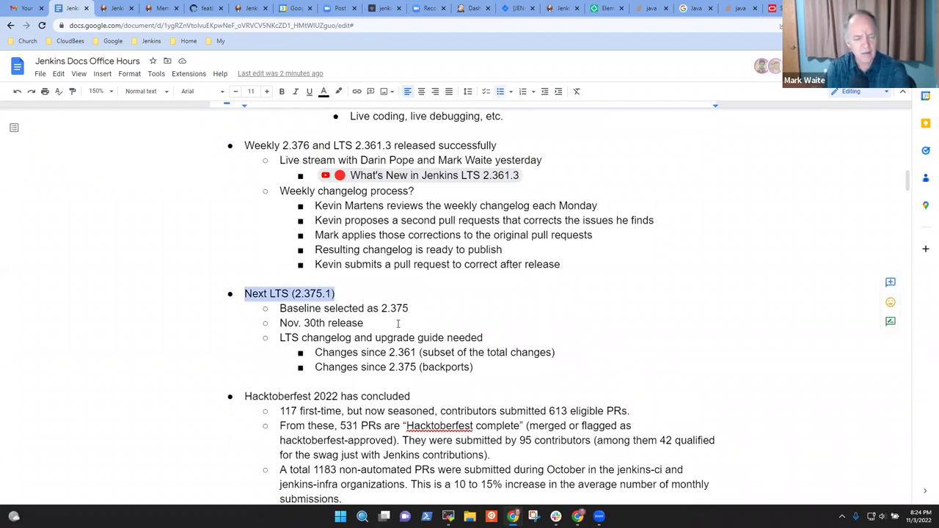
key(Down)
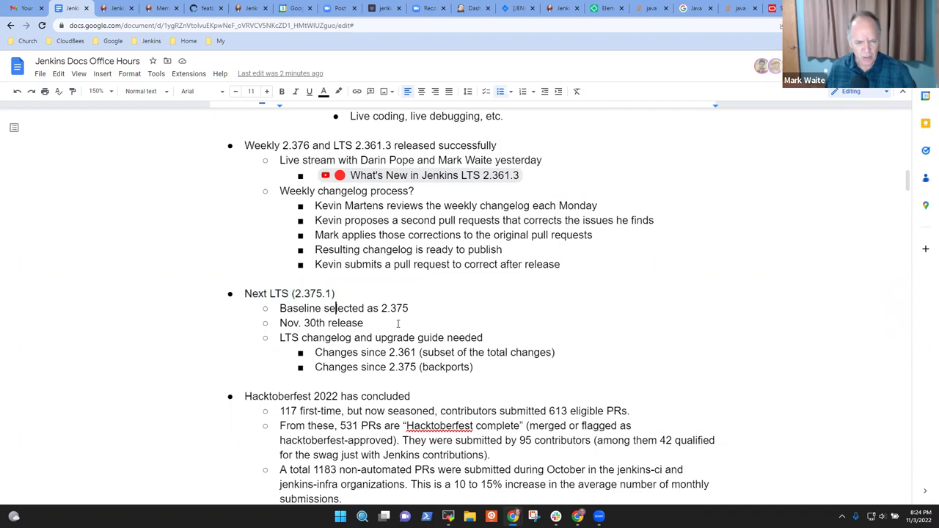
key(End)
key(shift+Left)
key(shift+Left)
key(shift+Left)
key(Down)
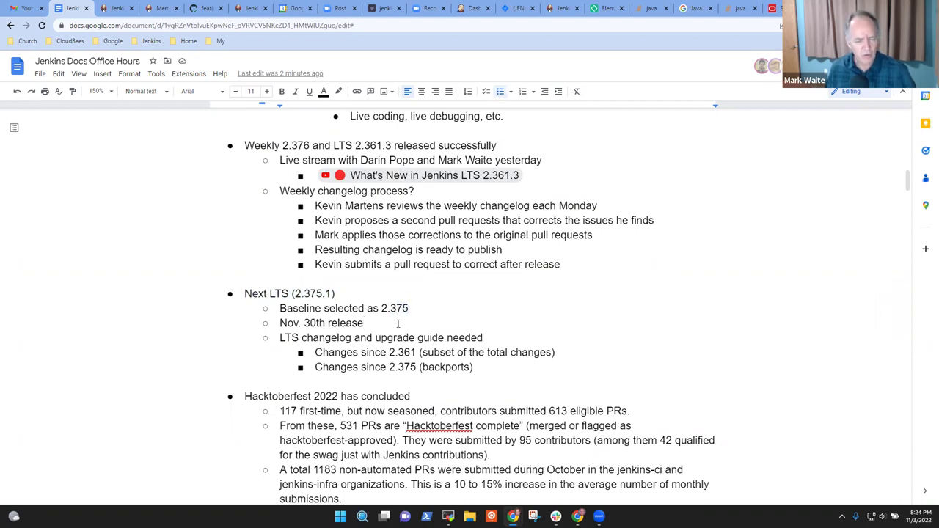
key(Down)
key(Home)
key(shift+End)
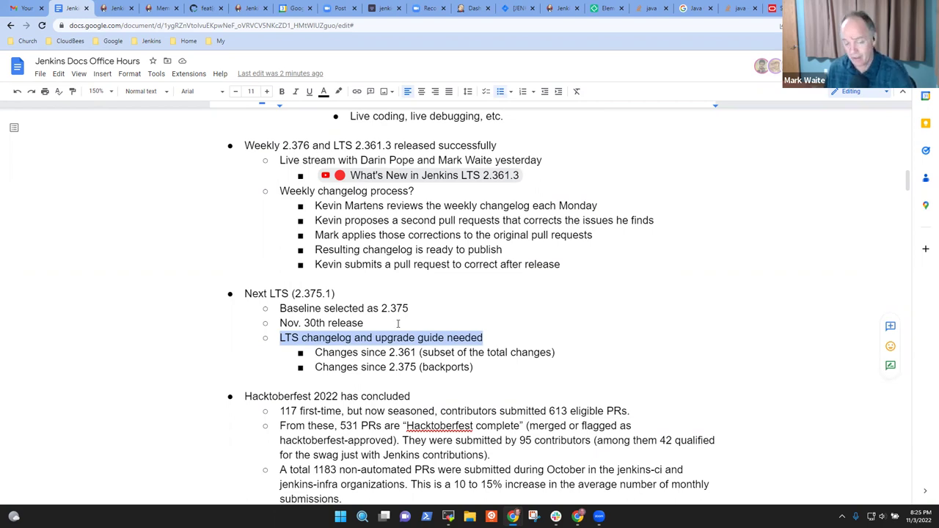
key(Down)
key(Down)
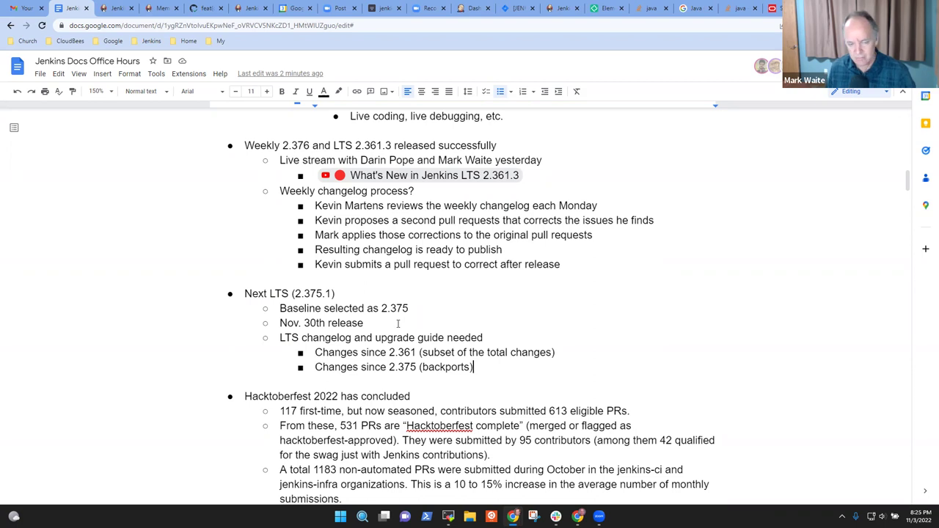
key(Down)
key(Down)
key(Down)
key(Down)
key(Down)
key(Down)
key(Down)
key(Down)
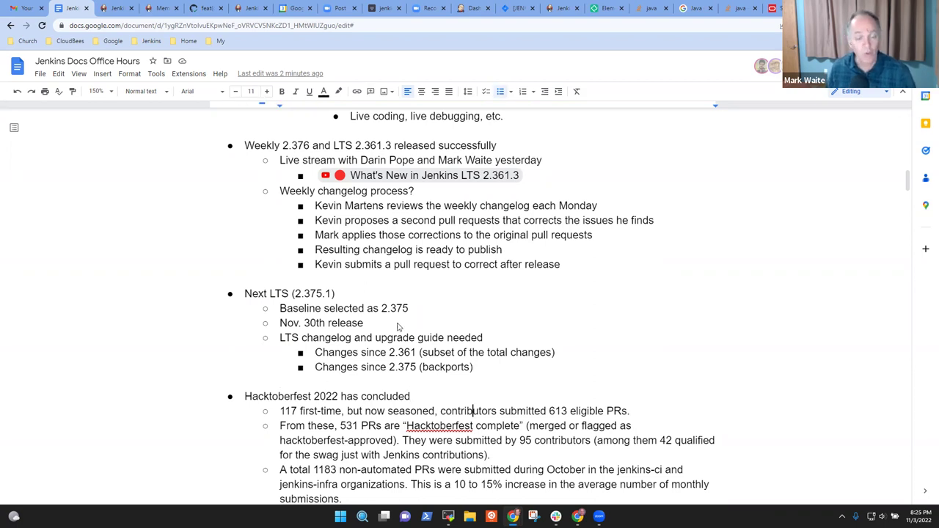
key(Up)
key(Up)
key(Up)
key(Up)
key(Up)
key(Up)
key(Up)
key(Home)
key(shift+End)
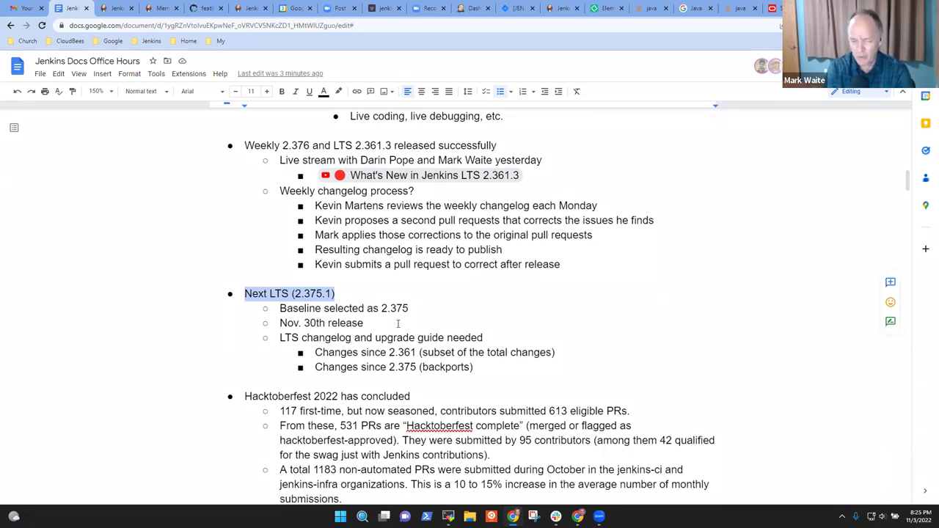
key(Down)
key(Down)
key(Down)
key(Down)
key(Down)
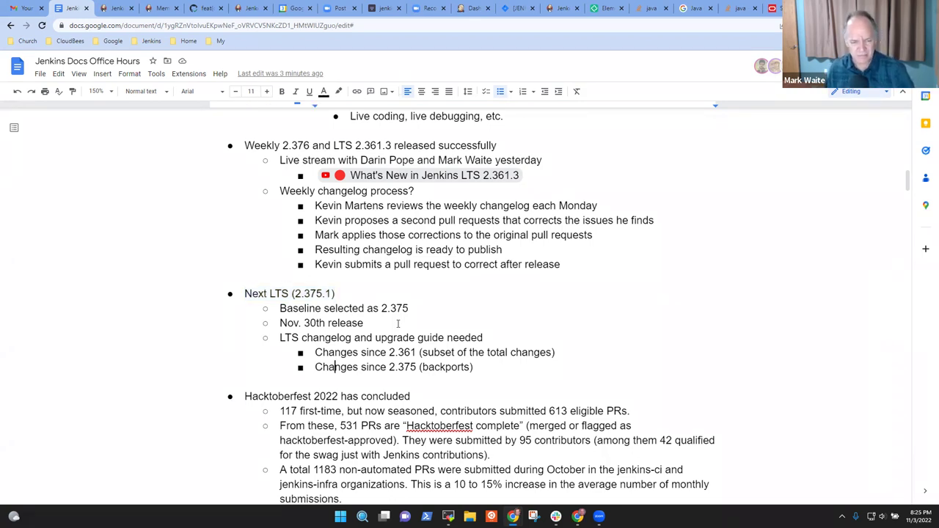
key(Delete)
key(End)
key(Home)
key(Right)
key(Right)
key(Right)
text(n)
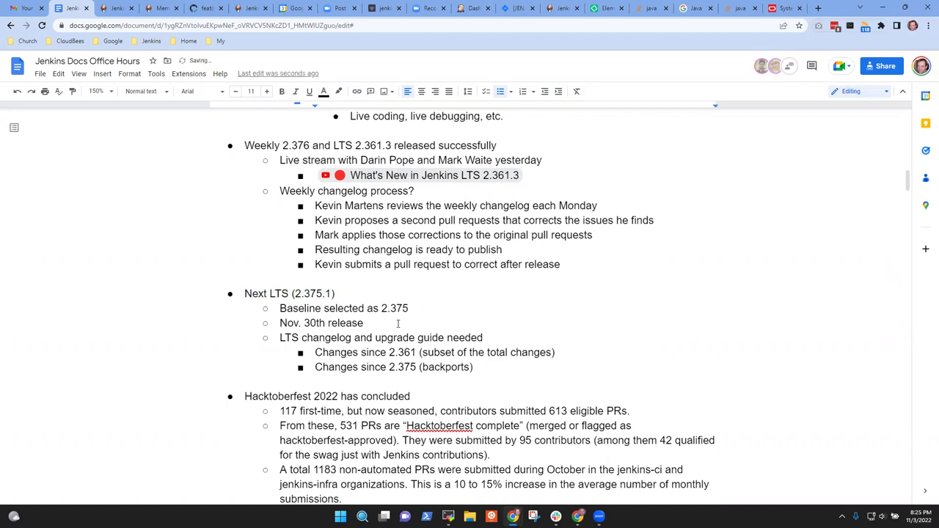
- Add a second-level bullet 'Needs a release lead' below the backports line
key(End)
key(Return)
key(Tab)
key(shift+Tab)
key(shift+Tab)
text(Needs )
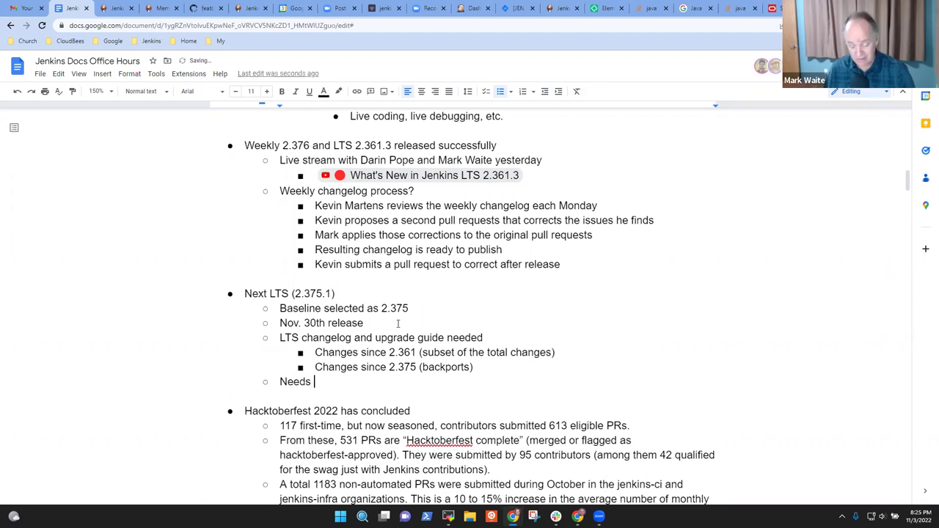
text(a release )
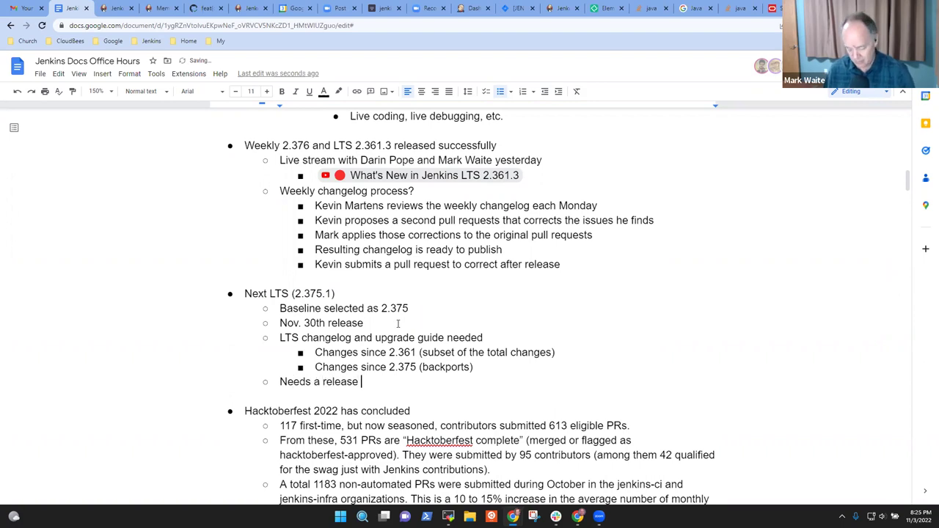
text(lead)
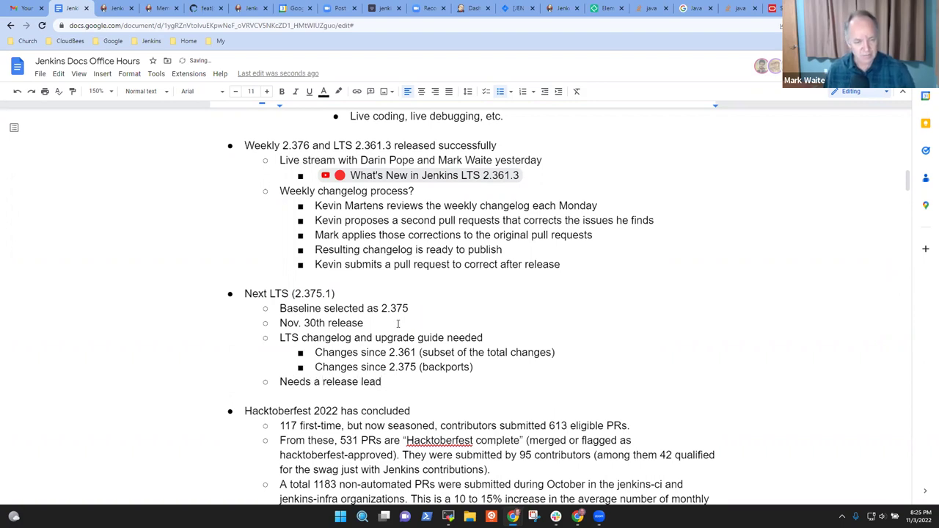
- Select the Nov. 30th release line
click(398, 324)
key(Home)
key(shift+End)
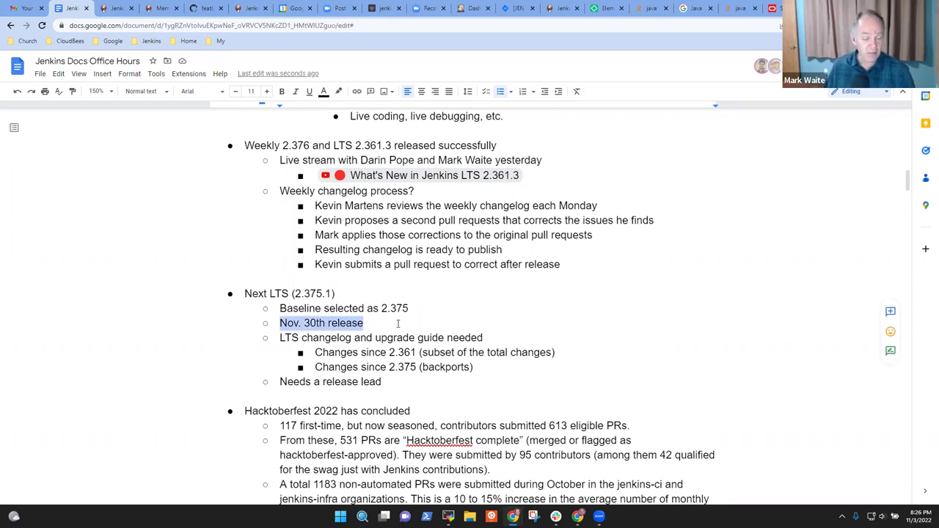
click(398, 323)
key(Home)
key(shift+End)
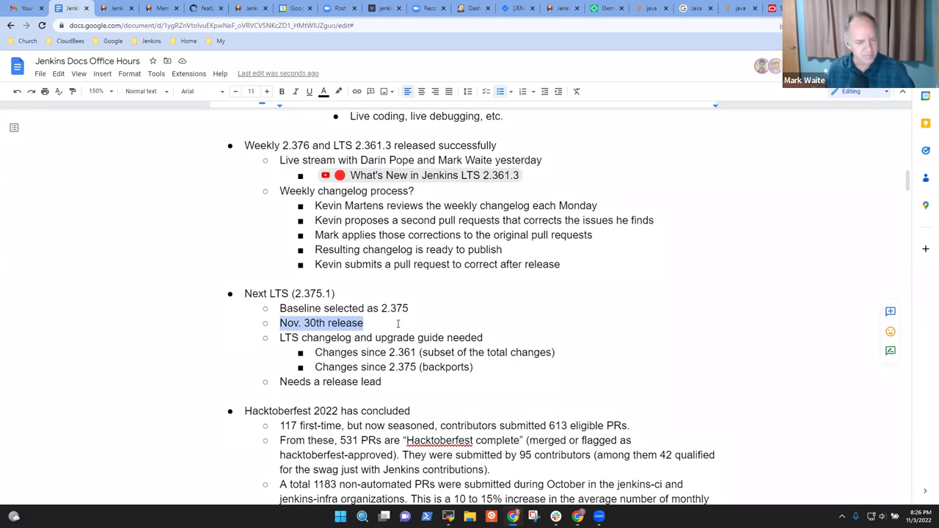
- Append '- volunteer on the developer list' and add 'What was the experience as a release lead?' with an indented line
key(Down)
key(Down)
key(Down)
key(Down)
key(End)
text(- )
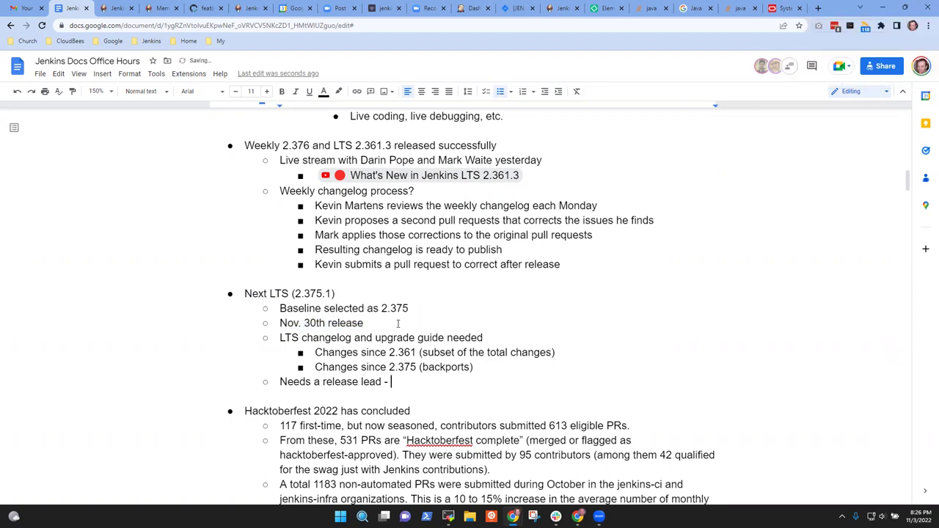
text(volunteer on the dec)
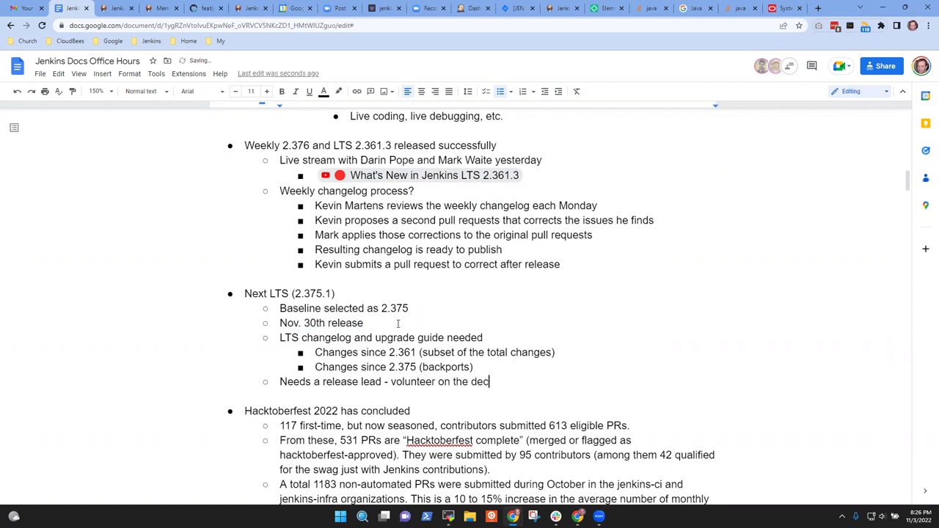
key(BackSpace)
text(veloper list)
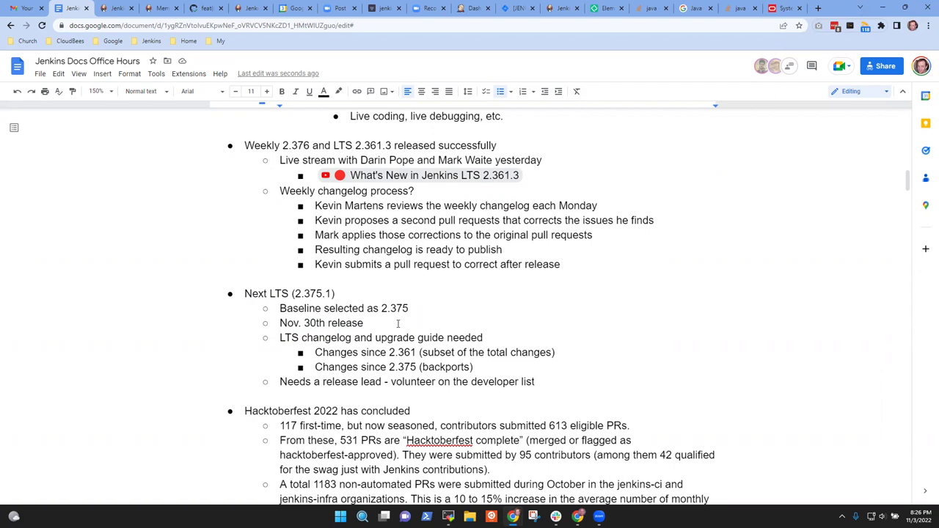
key(Return)
text(What was the experi)
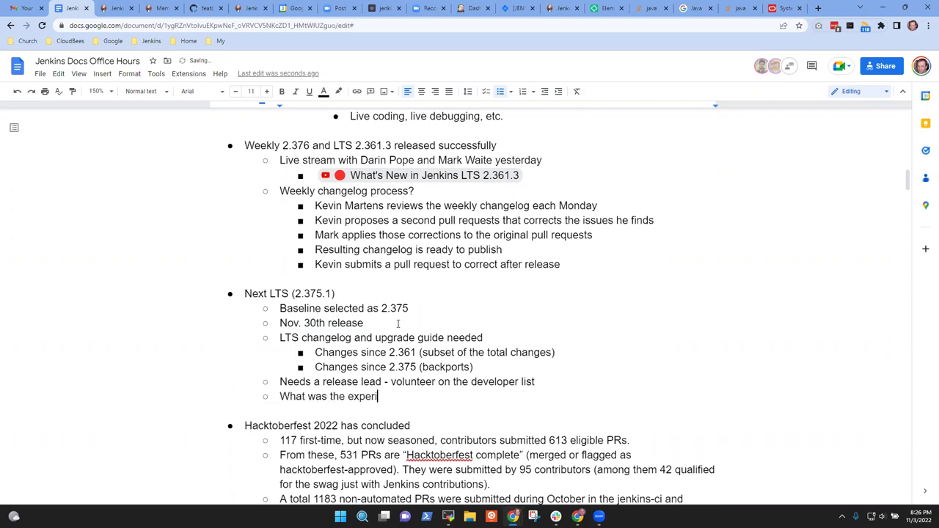
text(ence as a release lead?)
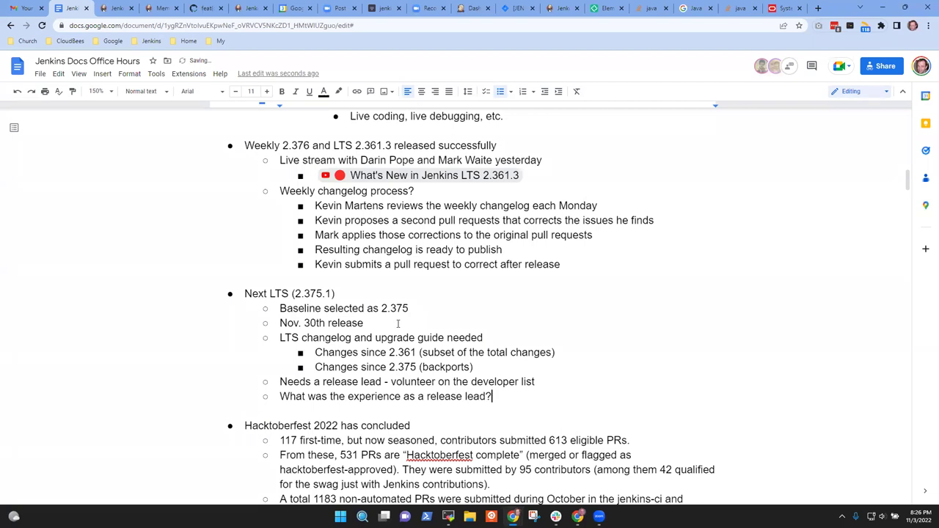
key(Return)
key(Tab)
- Write answer bullets 'Sometimes the communications are unclear' and 'Some cases the release checklist assumes expert knowledge'
text(Some)
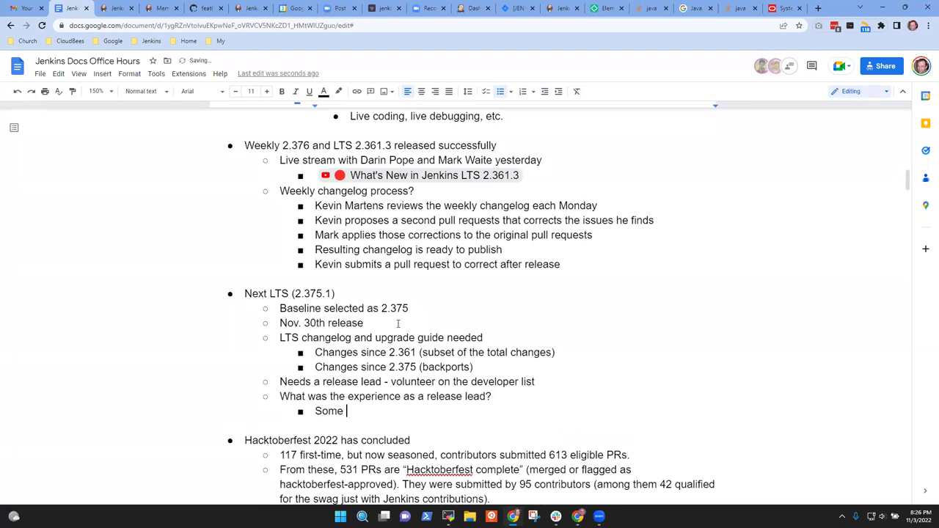
key(ctrl+BackSpace)
text(Some)
key(ctrl+BackSpace)
text(Sometimes the communications are unclea)
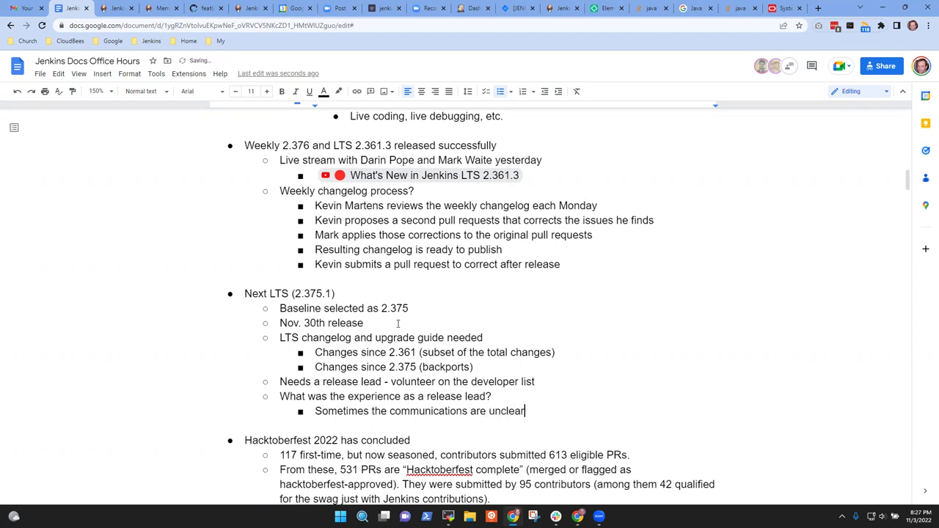
text(r)
key(Return)
text(Sometime)
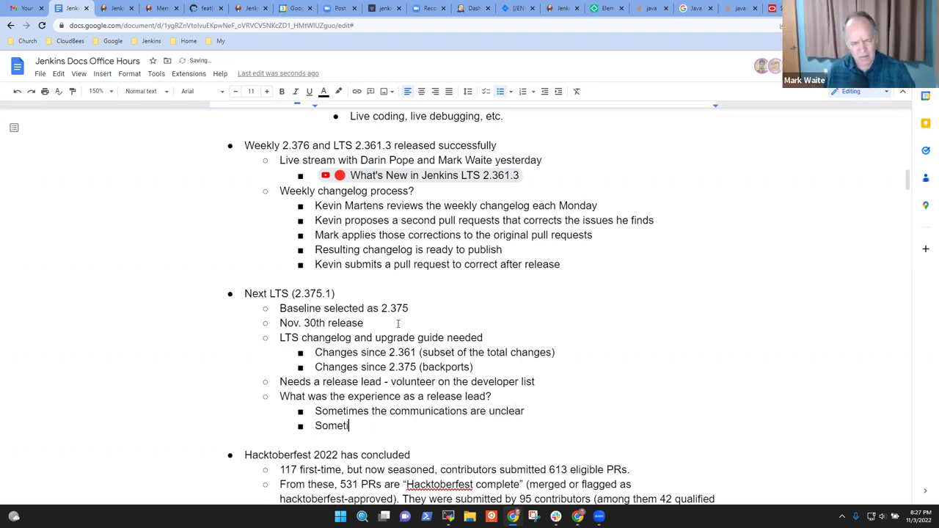
key(ctrl+BackSpace)
text(Some case)
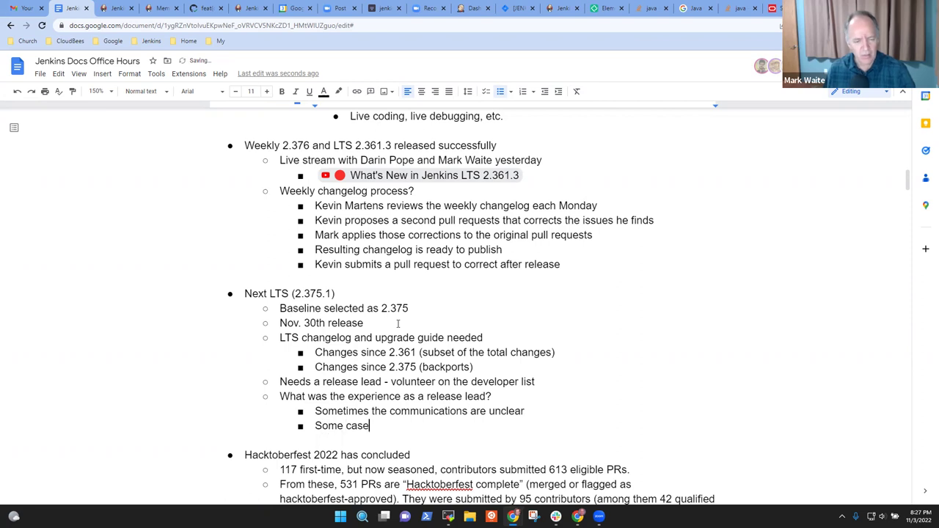
text(s the release )
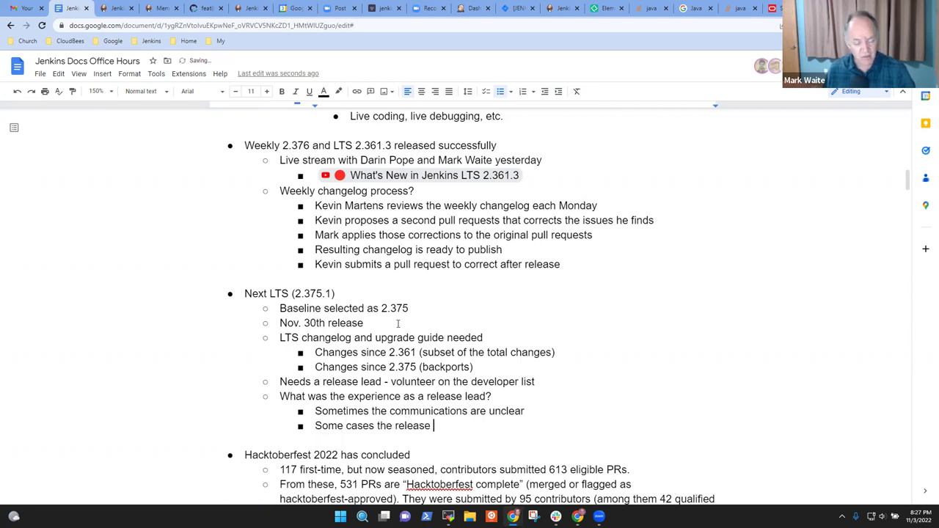
text(checkli)
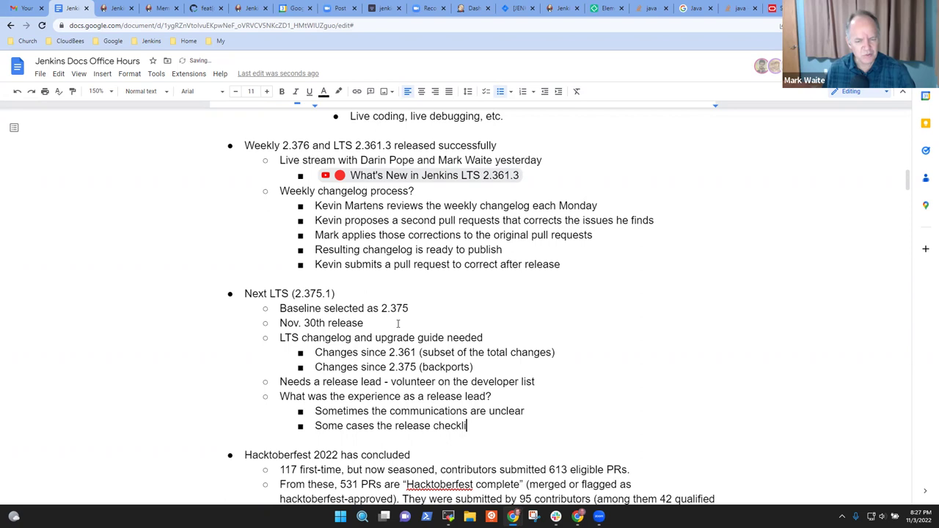
text(st assumes )
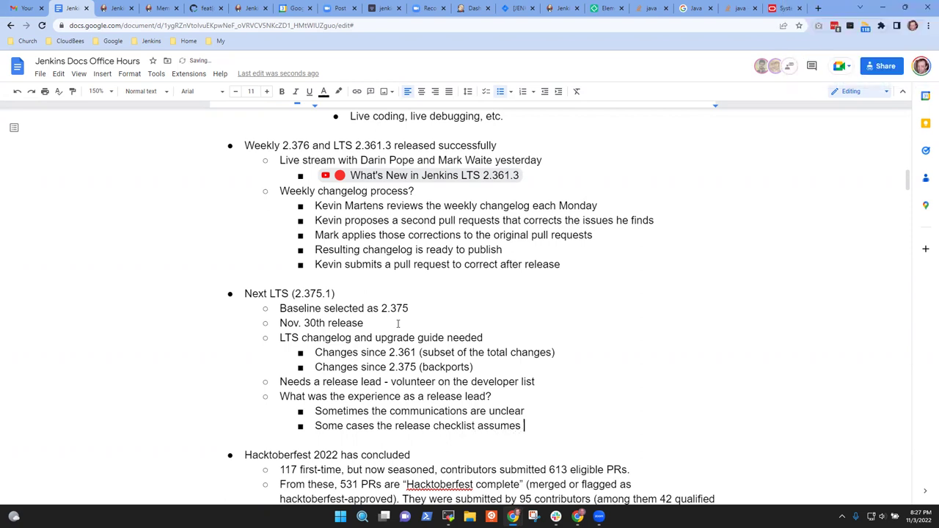
text(expert know)
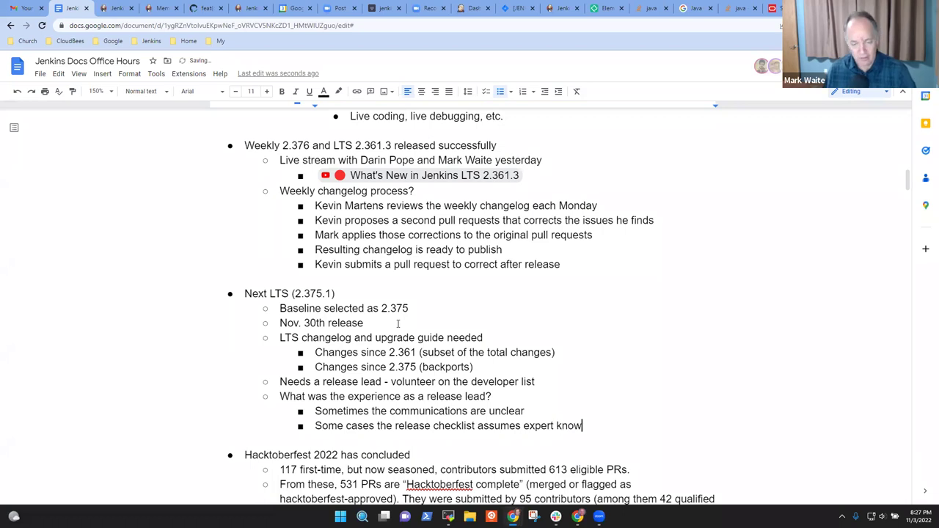
text(ledge)
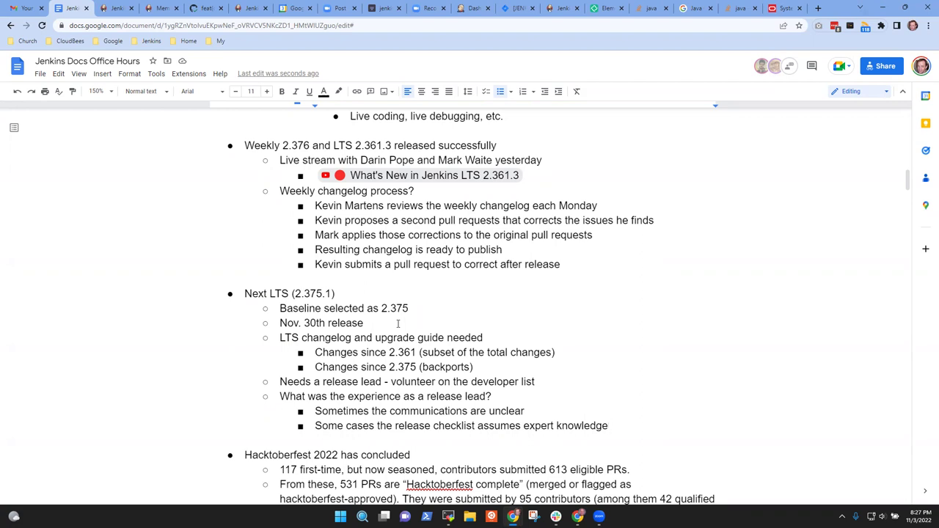
- Nest 'When those happen, we submit a pull request to improve the checklist' under the expert-knowledge bullet
key(Return)
key(Tab)
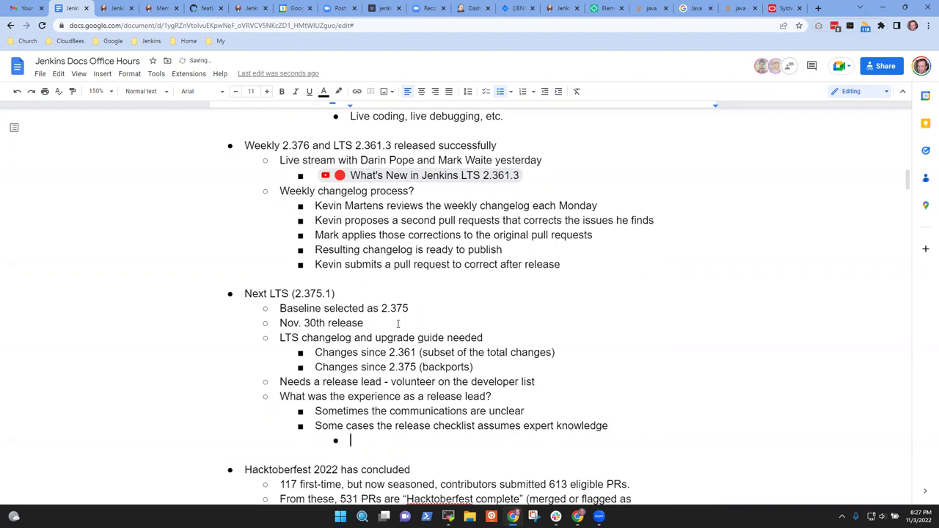
text(Whe)
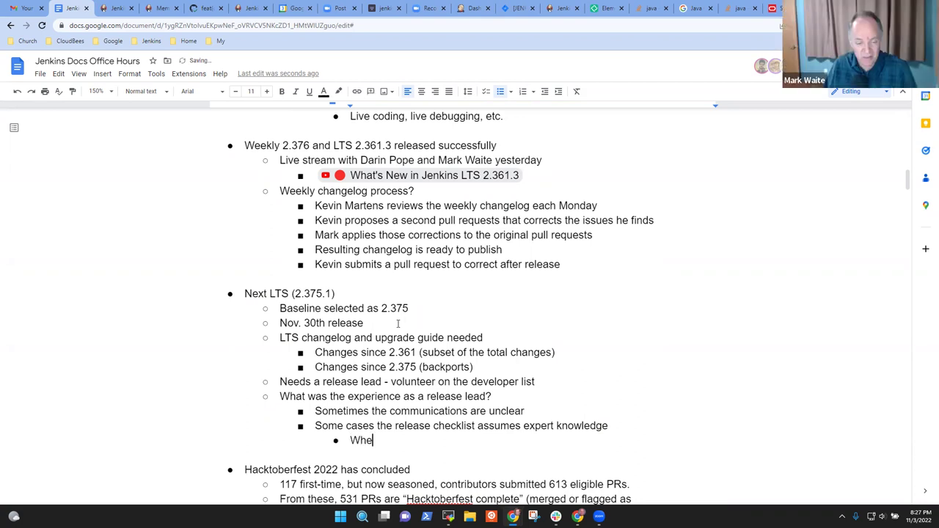
text(n those happe)
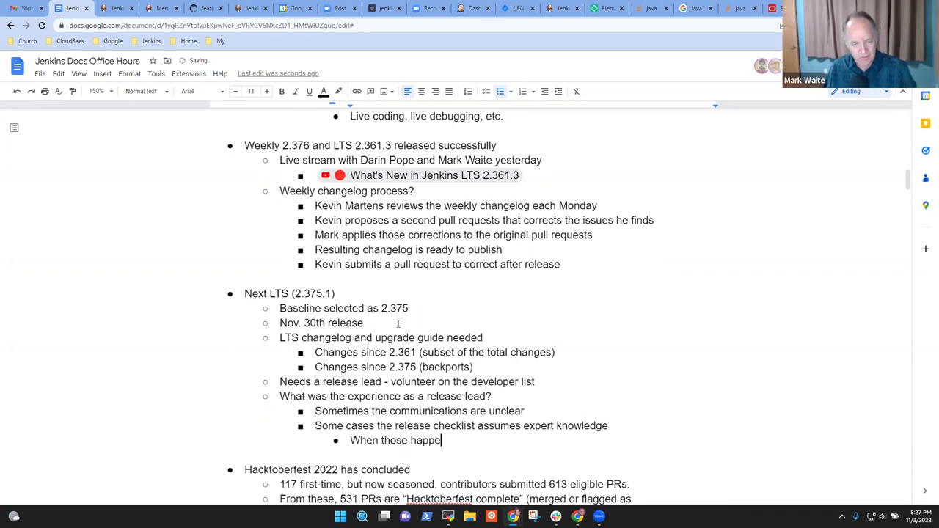
text(n, we submi)
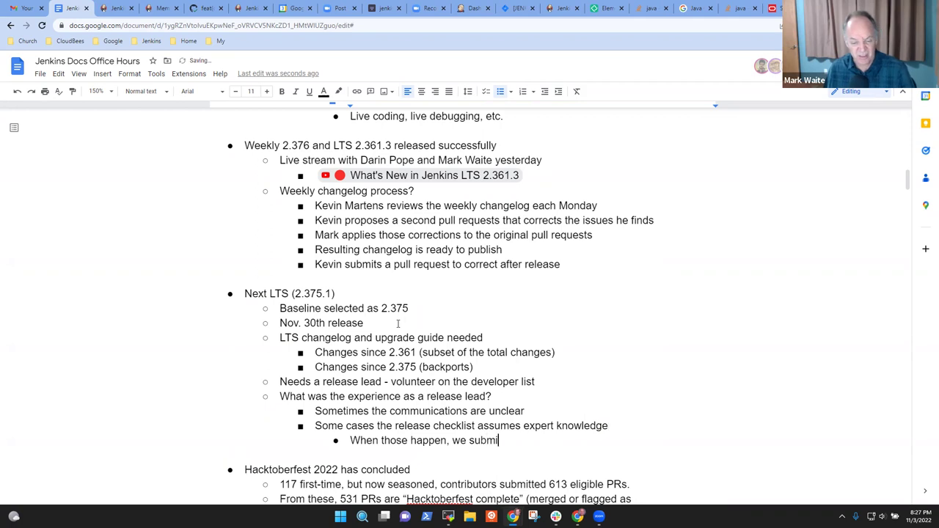
text(t a pull request)
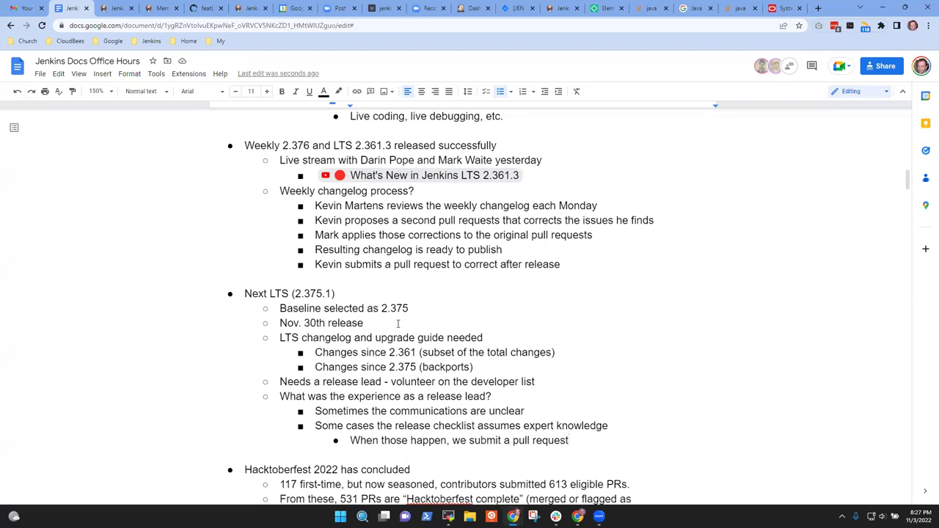
text(to )
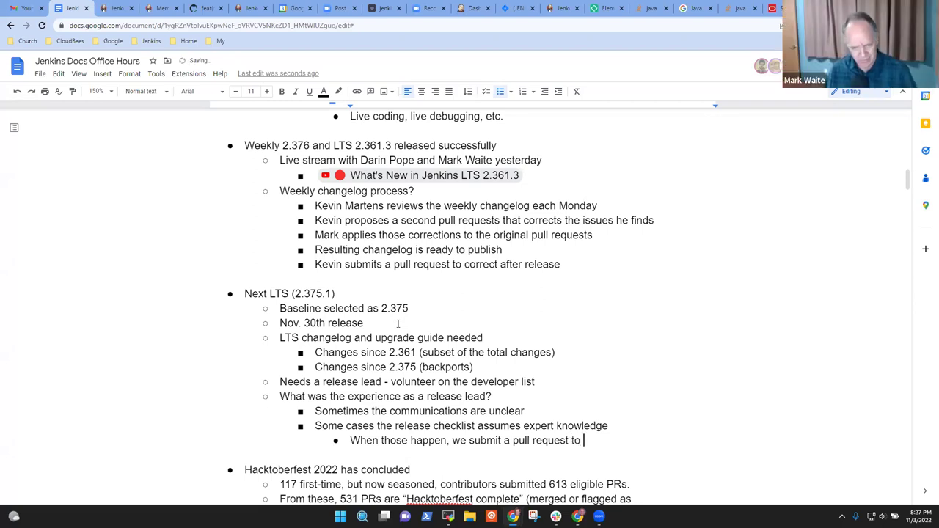
text(improve the checklist)
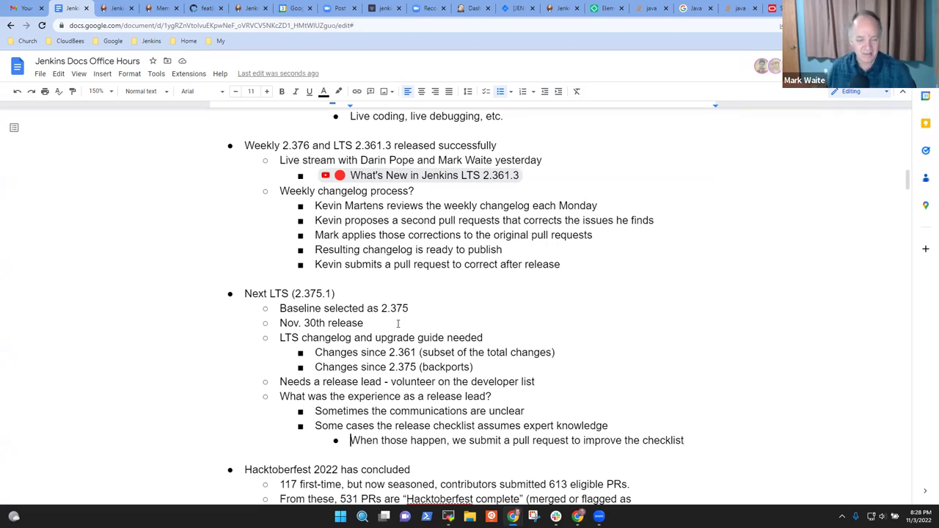
key(shift+End)
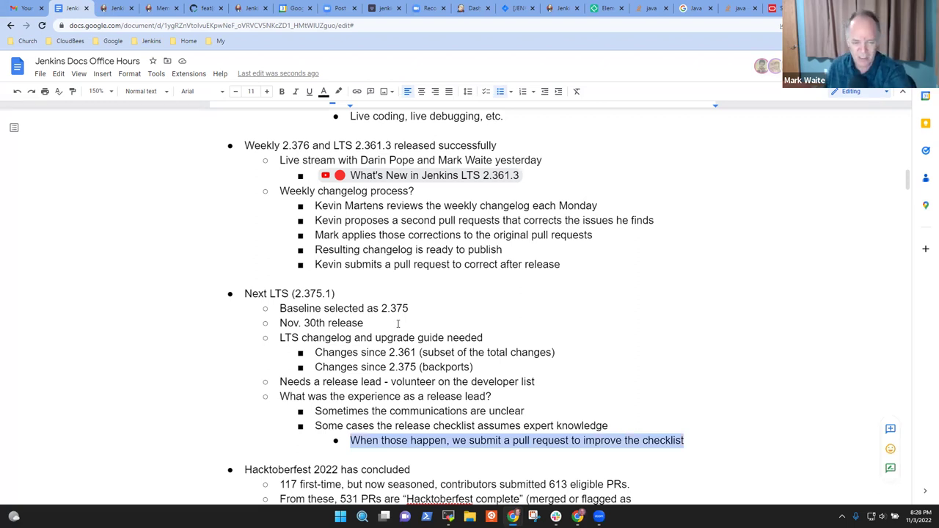
key(Up)
key(End)
key(Home)
key(shift+End)
key(Down)
key(End)
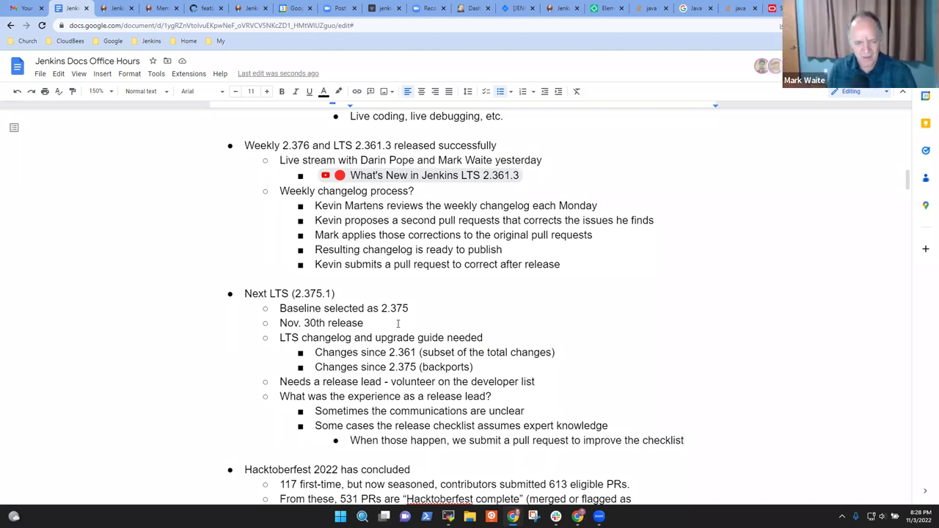
key(Up)
key(Up)
key(Up)
key(Home)
key(shift+End)
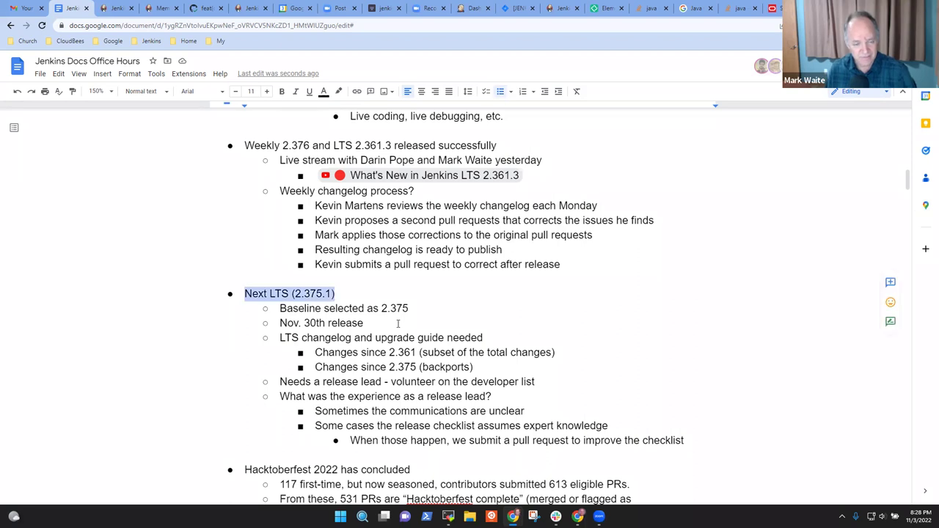
key(Down)
key(Down)
key(Down)
key(Down)
key(Down)
key(Down)
key(Down)
key(Down)
key(Down)
key(Down)
key(Down)
key(Down)
key(Down)
key(Down)
key(Down)
key(Down)
key(Down)
key(Down)
key(Down)
key(Down)
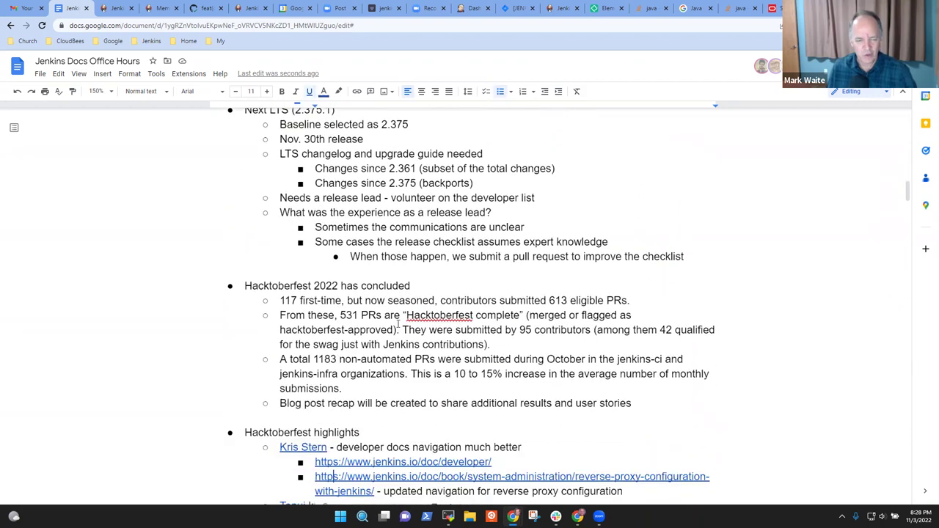
key(Up)
key(Up)
key(Up)
key(Up)
key(Up)
key(Up)
key(Up)
key(Up)
key(Up)
key(Up)
key(Up)
key(Up)
key(Up)
key(Up)
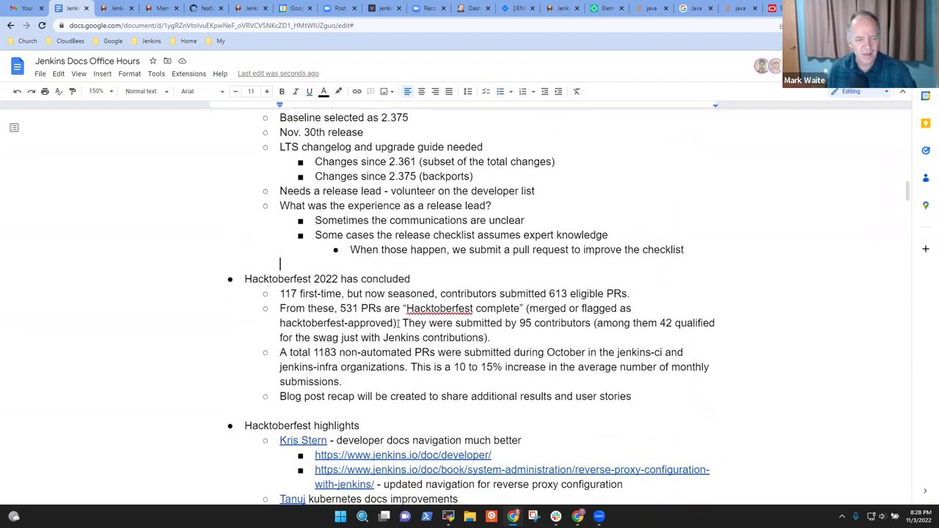
key(Down)
key(Home)
key(shift+End)
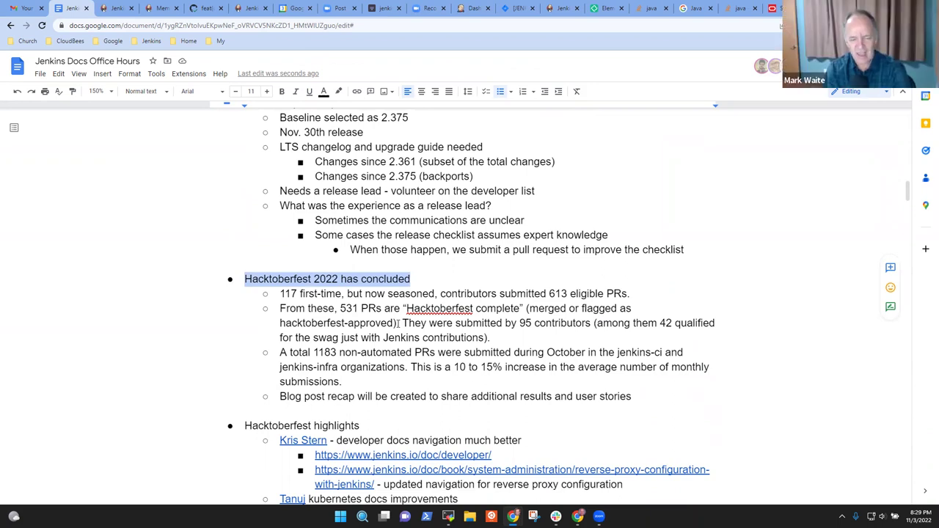
click(400, 323)
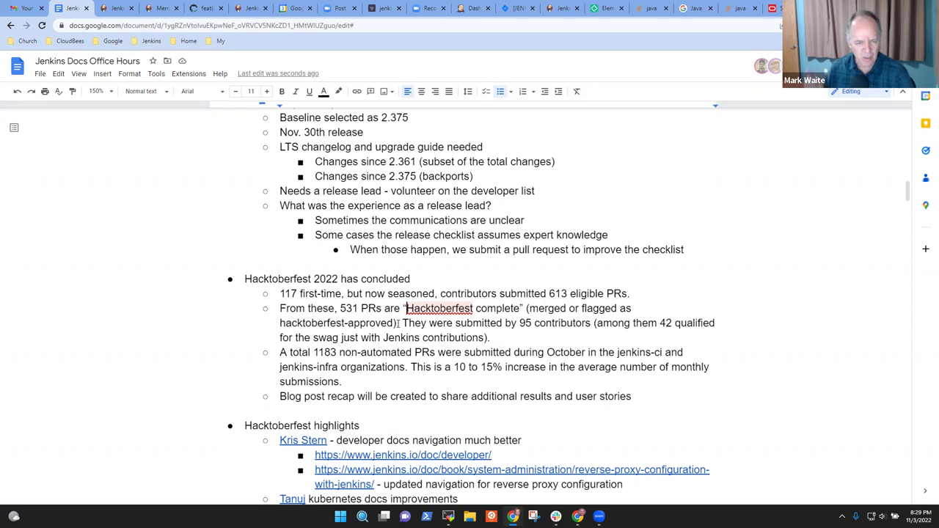
click(399, 323)
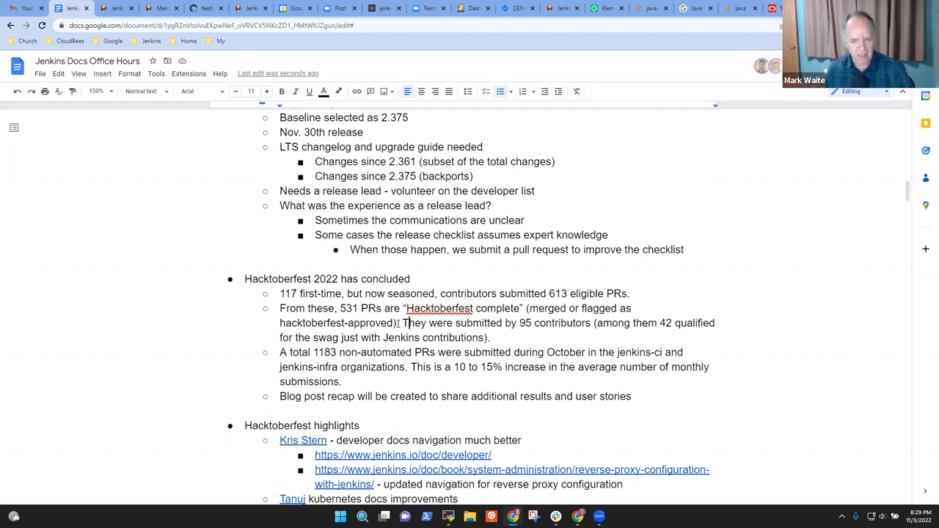
key(ctrl+Right)
key(ctrl+Right)
key(ctrl+Right)
key(ctrl+Right)
key(ctrl+Right)
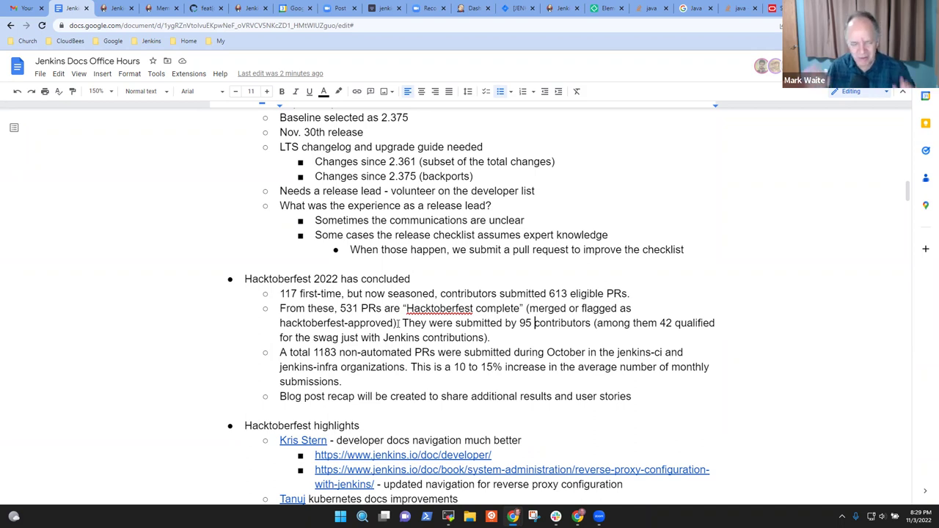
key(Down)
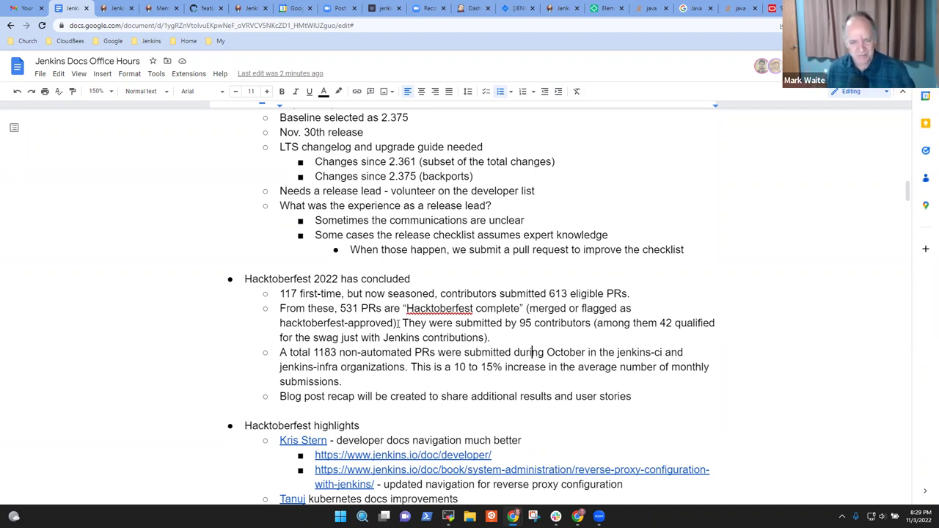
key(Home)
key(ctrl+Right)
key(ctrl+Right)
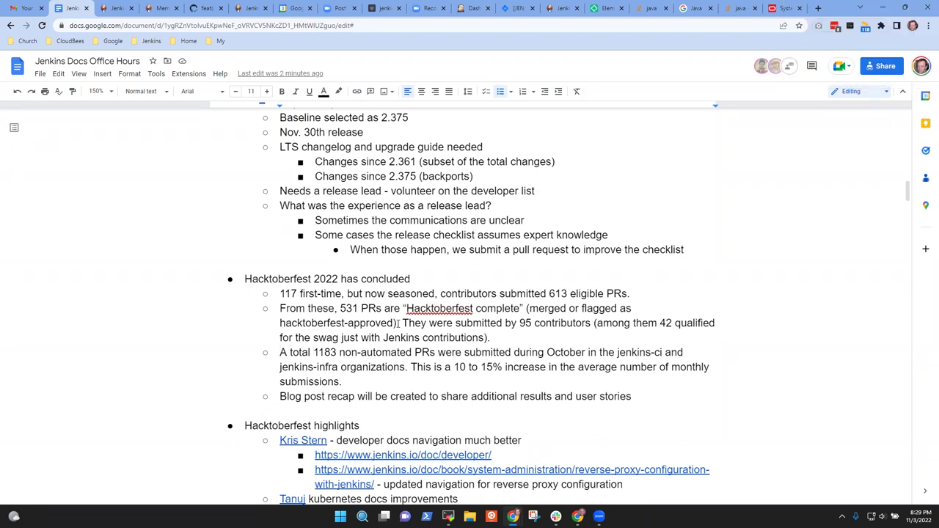
key(ctrl+shift+Right)
key(Left)
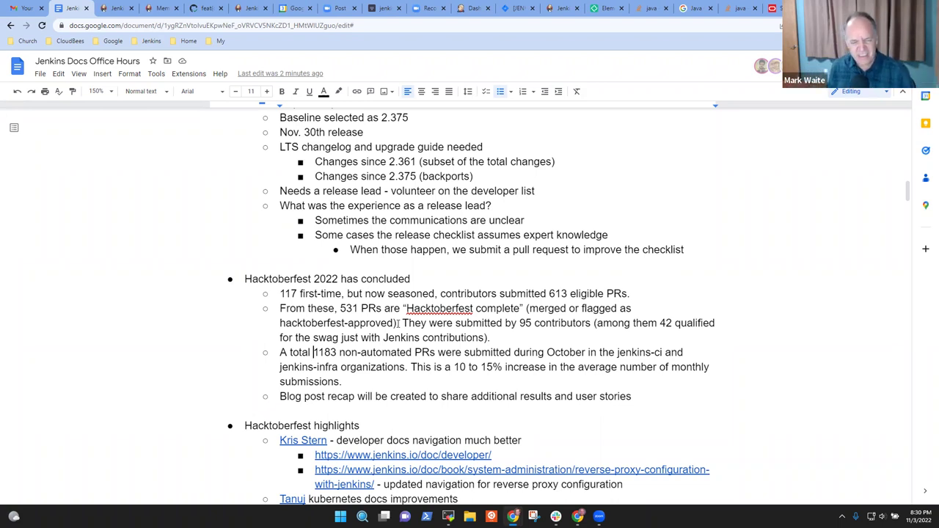
key(Up)
key(Up)
key(ctrl+shift+Right)
key(shift+Left)
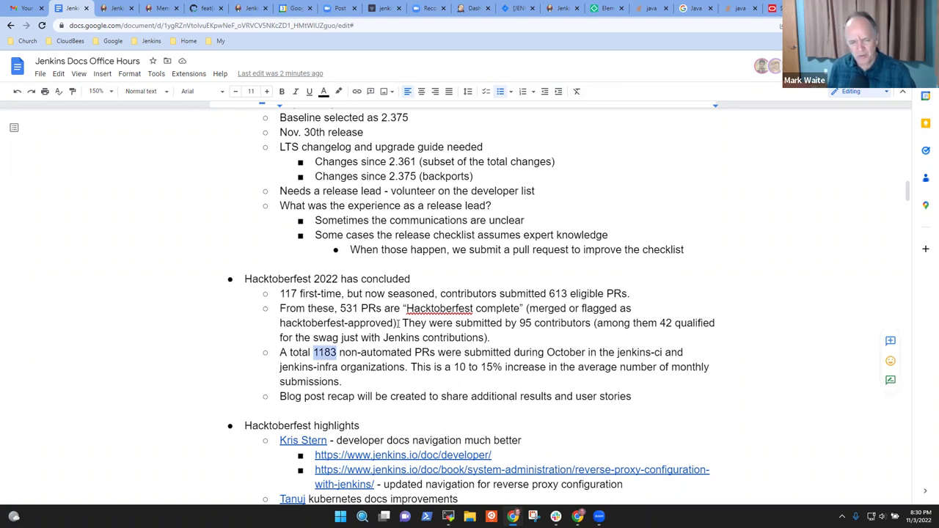
key(ctrl+v)
key(Down)
key(Down)
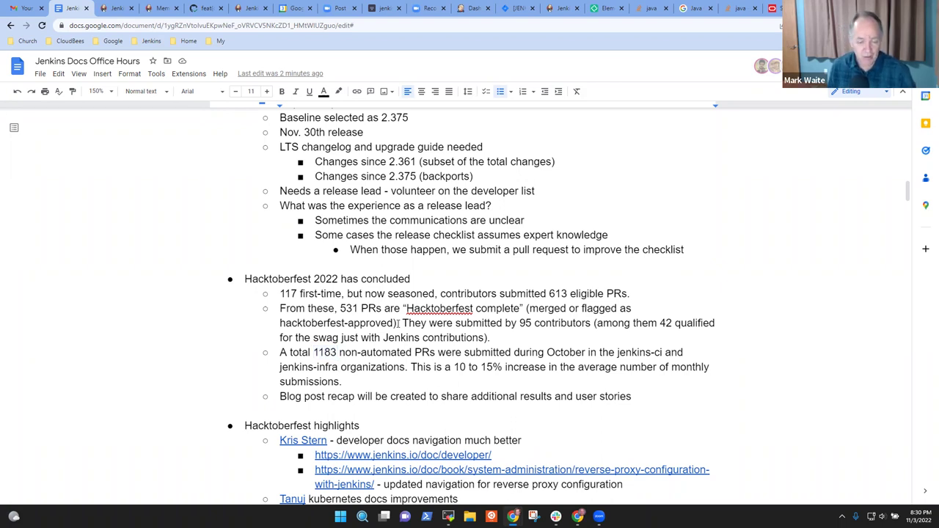
key(ctrl+Right)
key(ctrl+Right)
key(ctrl+Right)
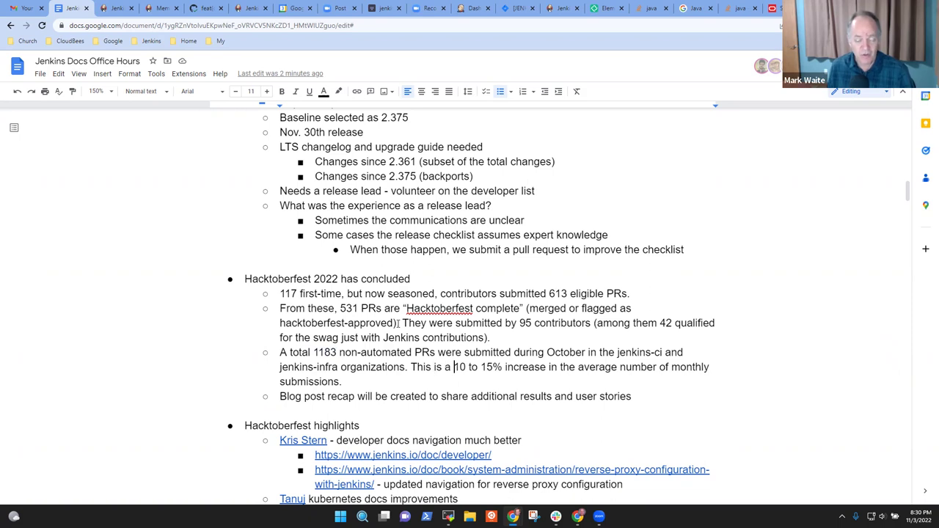
key(ctrl+shift+Right)
key(ctrl+shift+Right)
key(ctrl+shift+Right)
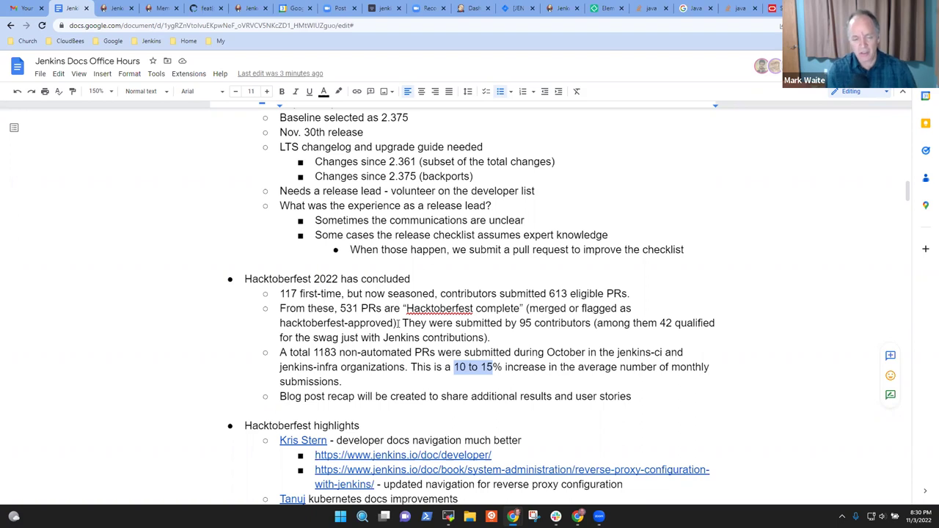
- Insert a percent sign after 10 so the range reads 10% to 15%
key(Left)
key(Right)
key(Right)
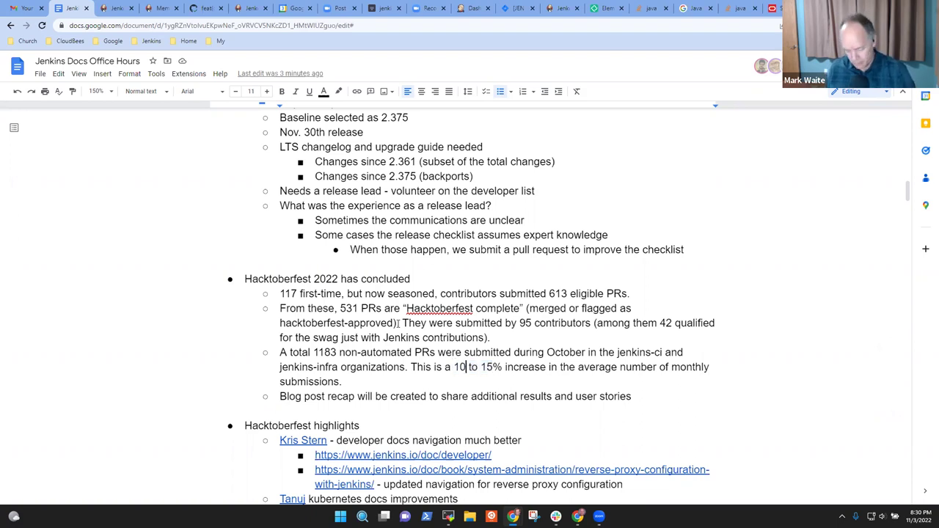
text(%)
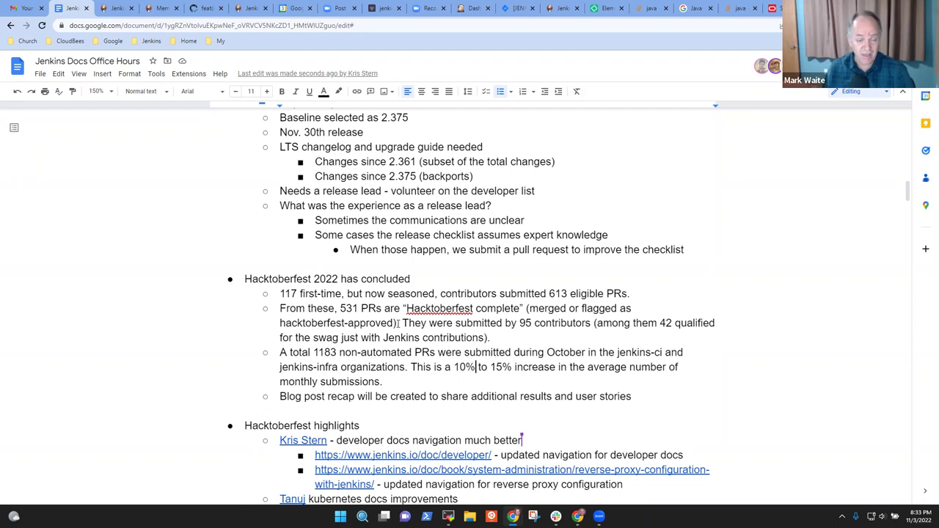
click(290, 277)
key(Home)
key(ctrl+shift+Right)
key(ctrl+shift+Right)
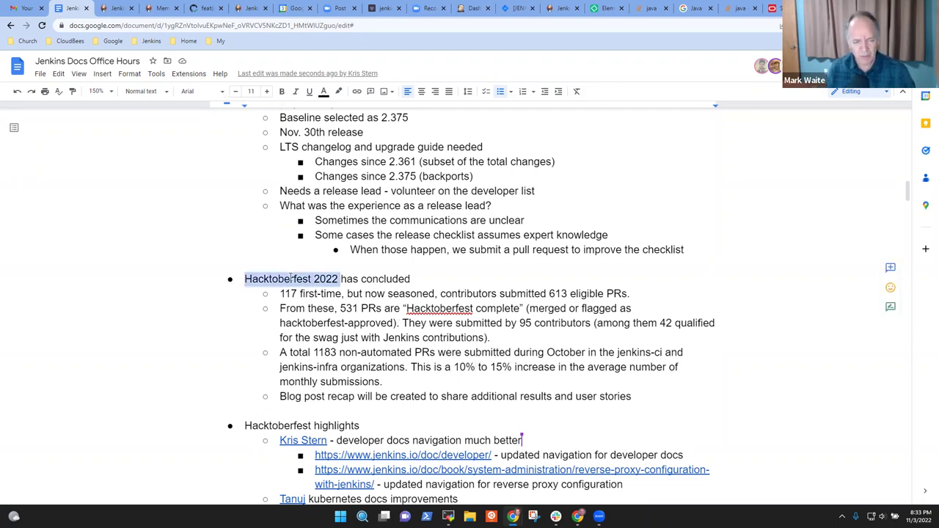
key(shift+Left)
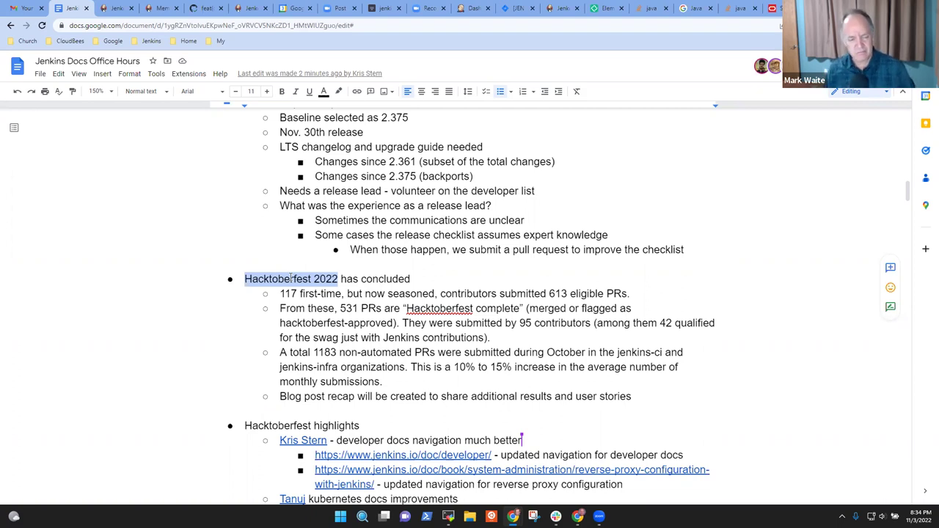
- Remove the trailing periods after '613 eligible PRs', 'contributions)', 'monthly submissions' and 'user stories'
click(287, 292)
scroll(334, 316, down, 2)
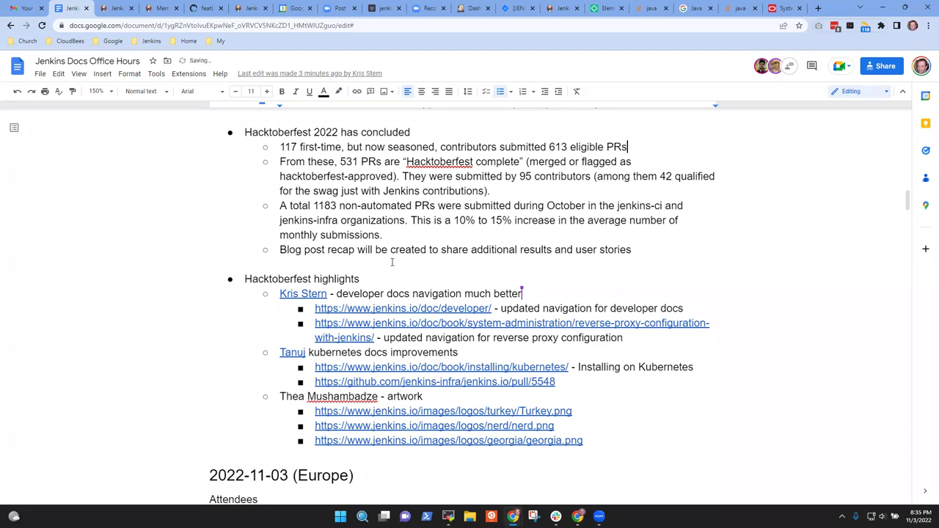
key(BackSpace)
key(Down)
key(Down)
key(Down)
key(BackSpace)
key(Down)
key(Down)
key(Down)
key(BackSpace)
key(End)
key(BackSpace)
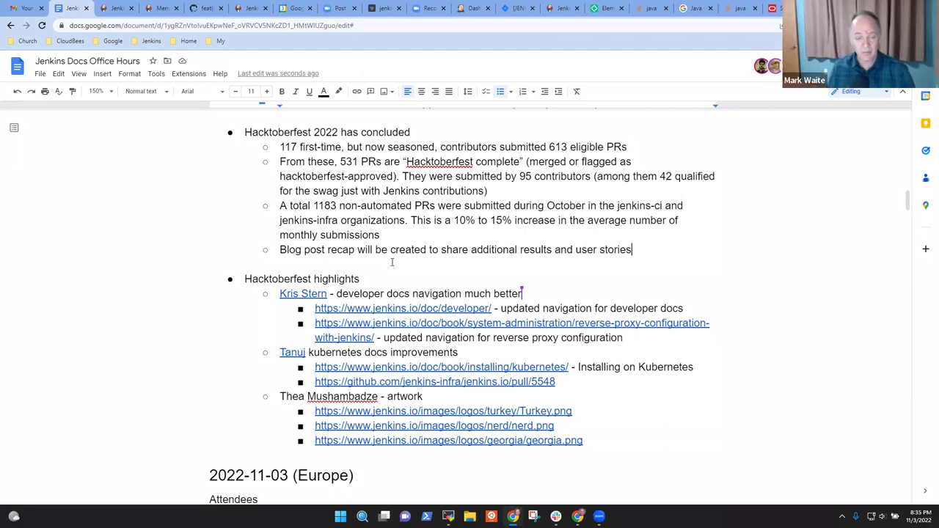
- Add a point proposing a blog post of hints for success with new contributors
key(Return)
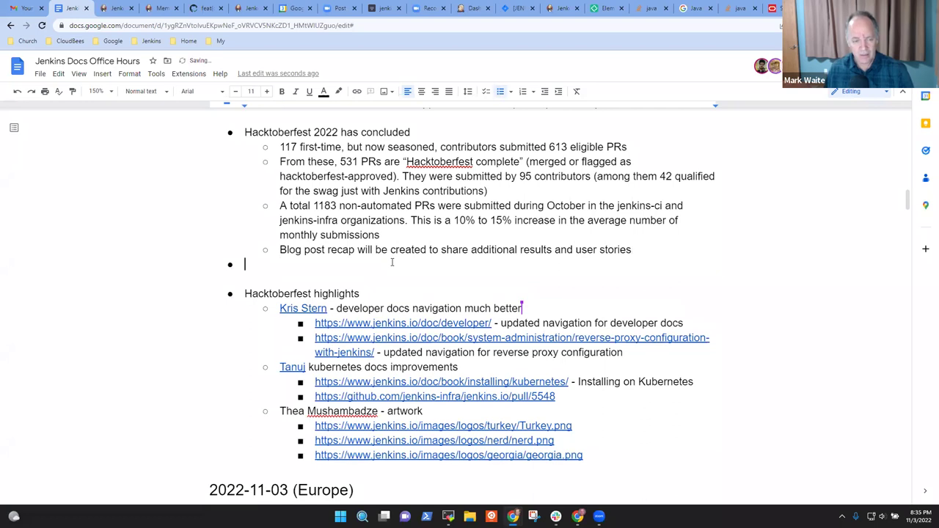
text(Consider a a)
key(BackSpace)
text(blog post or)
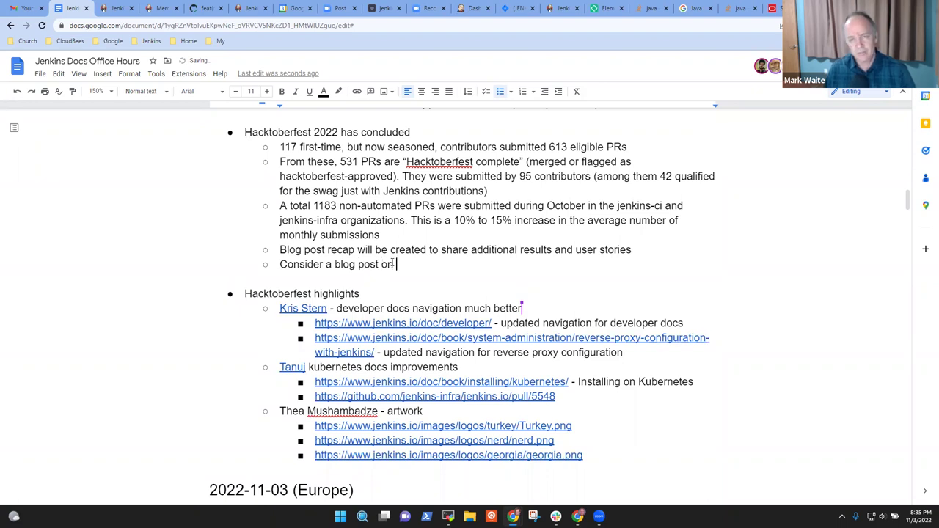
text(hi)
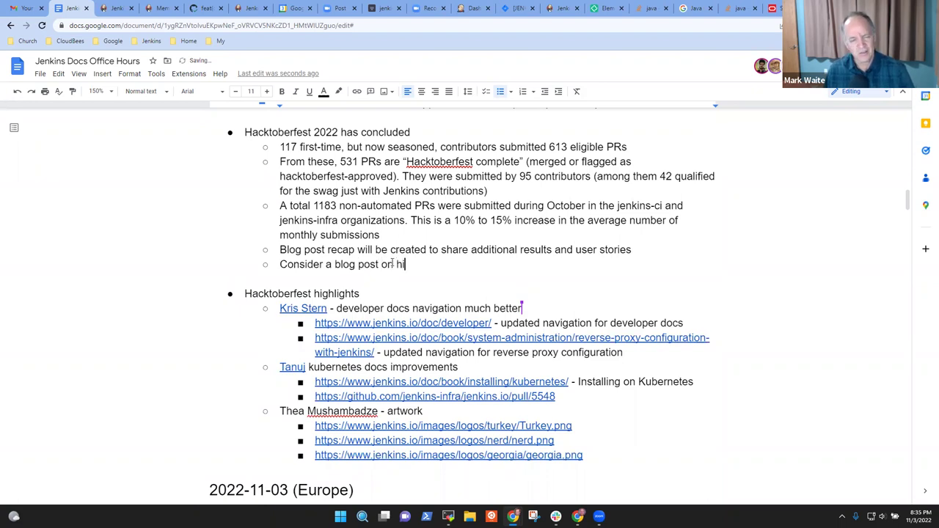
text(nts for success with new contributors)
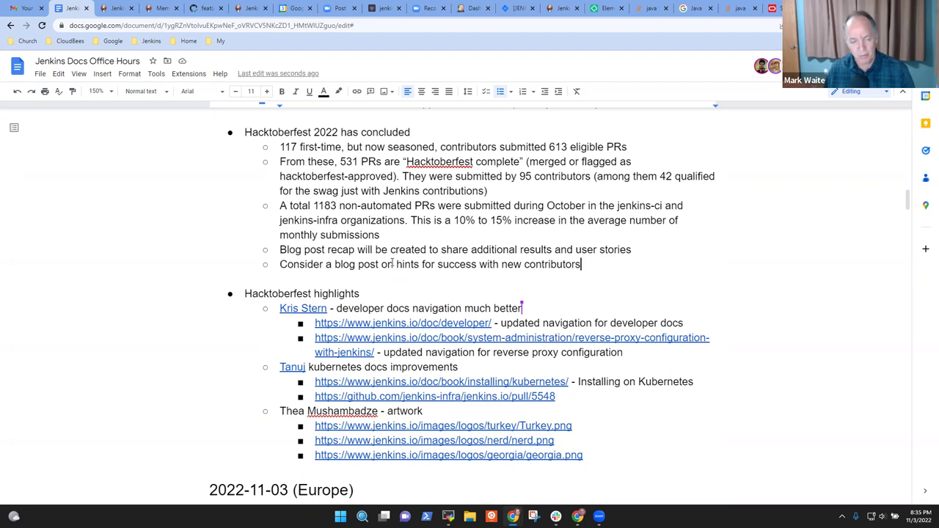
- Nest four hints: mentors available, valuable but simple tasks, reference materials, multi-format reference materials (written steps, video steps, etc.)
key(Return)
key(Tab)
text(A)
key(BackSpace)
text(Ment)
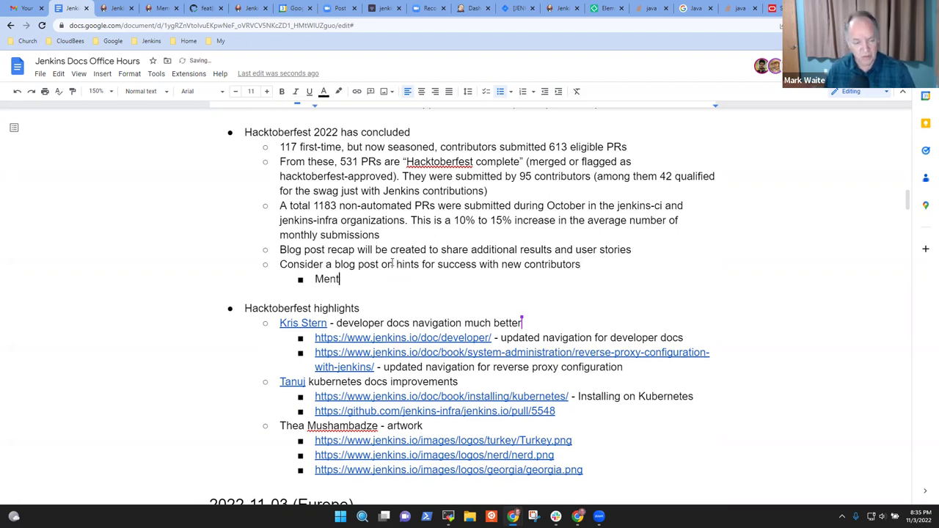
text(ors available)
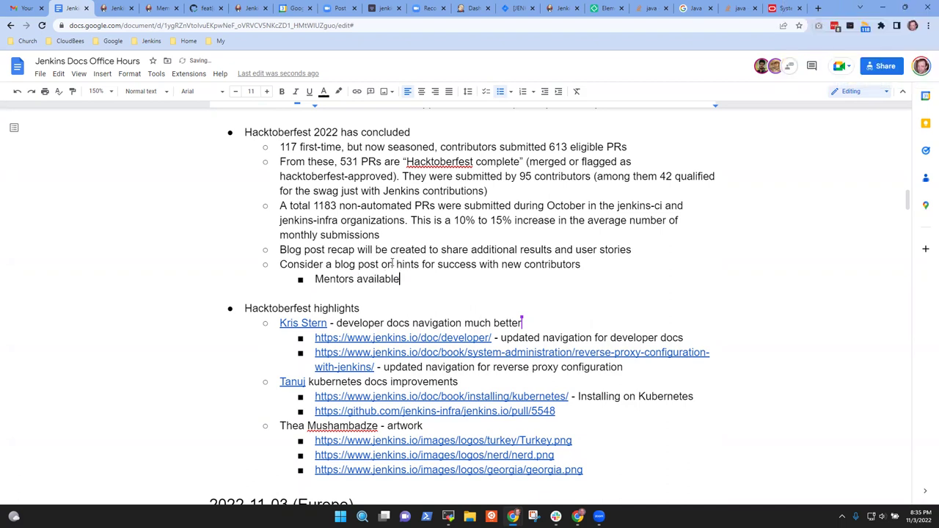
key(Return)
text(Tas)
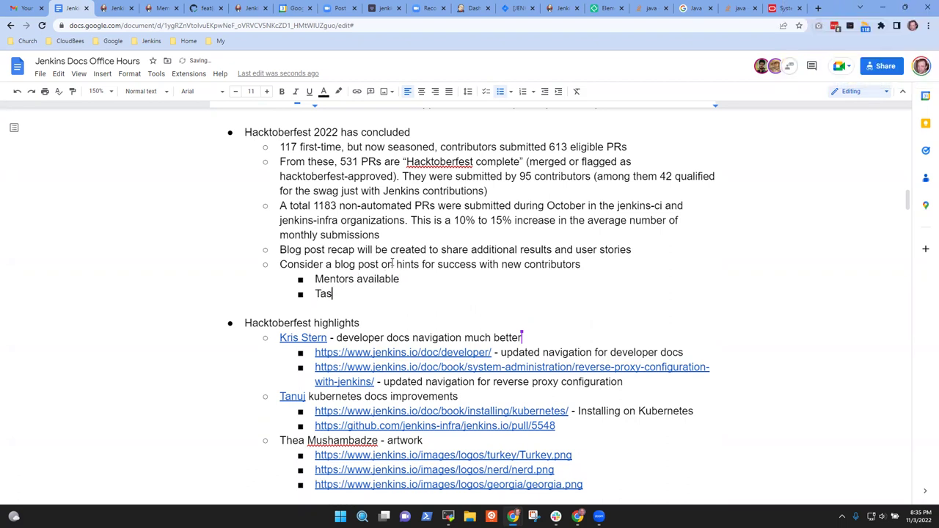
text(ks that are valuab)
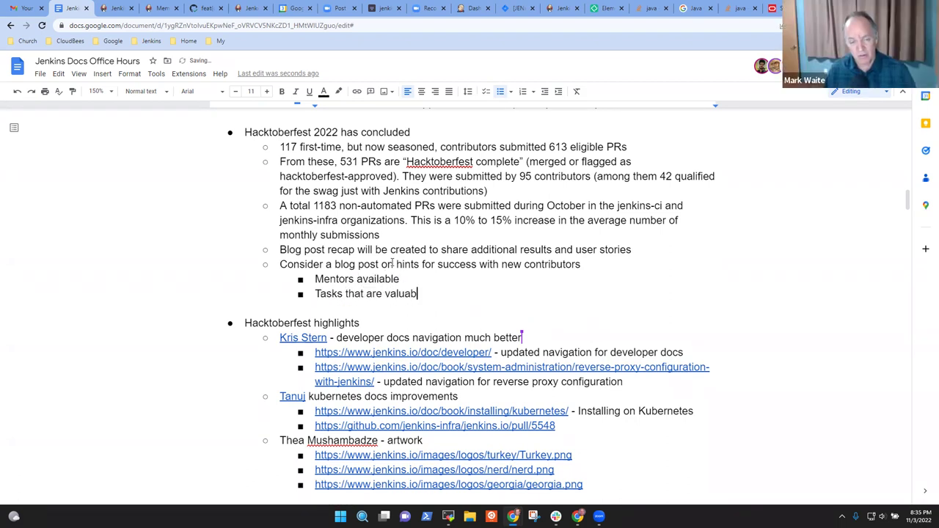
text(le but simple)
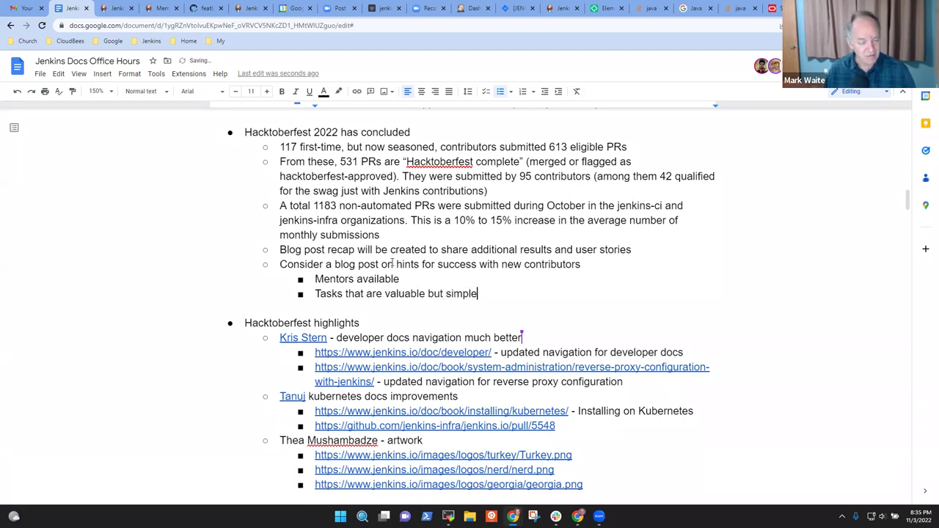
key(Return)
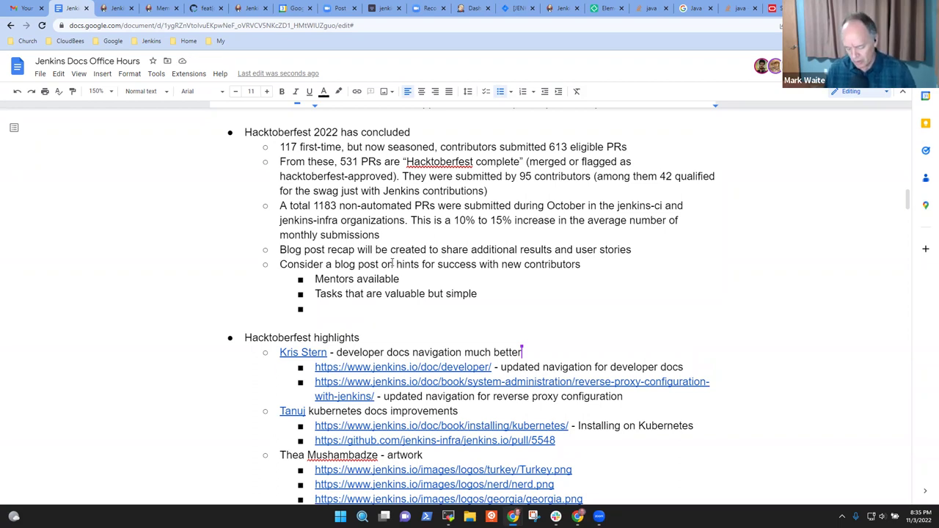
text(Referenc)
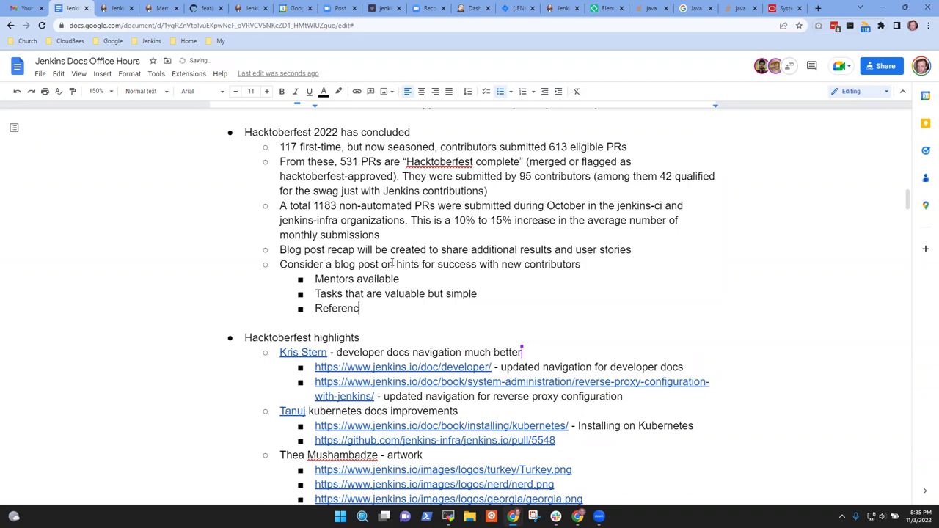
text(e materia)
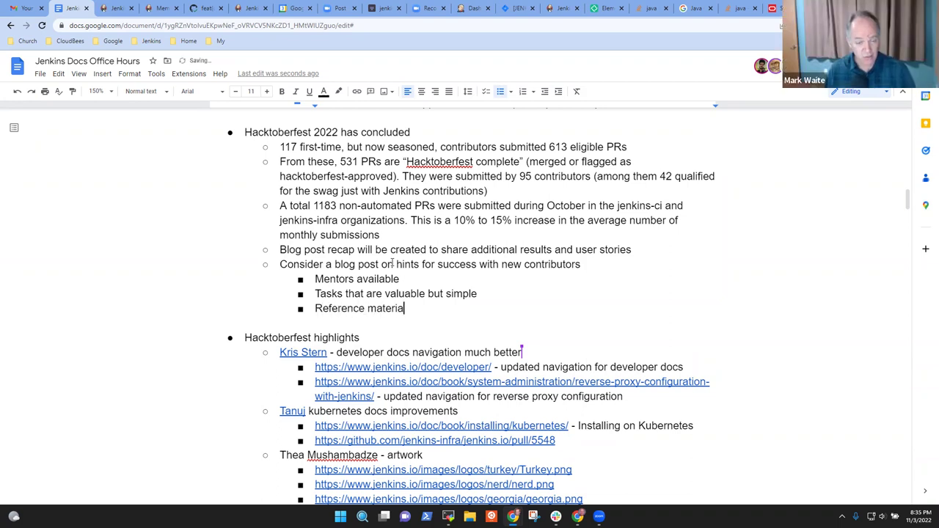
text(ls available for)
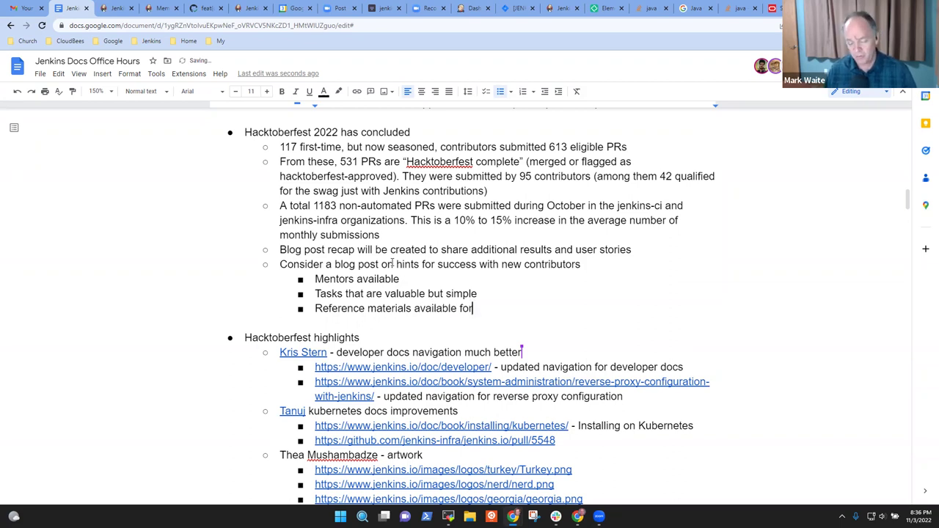
text( use)
key(Return)
text(Multi-format reference materials ()
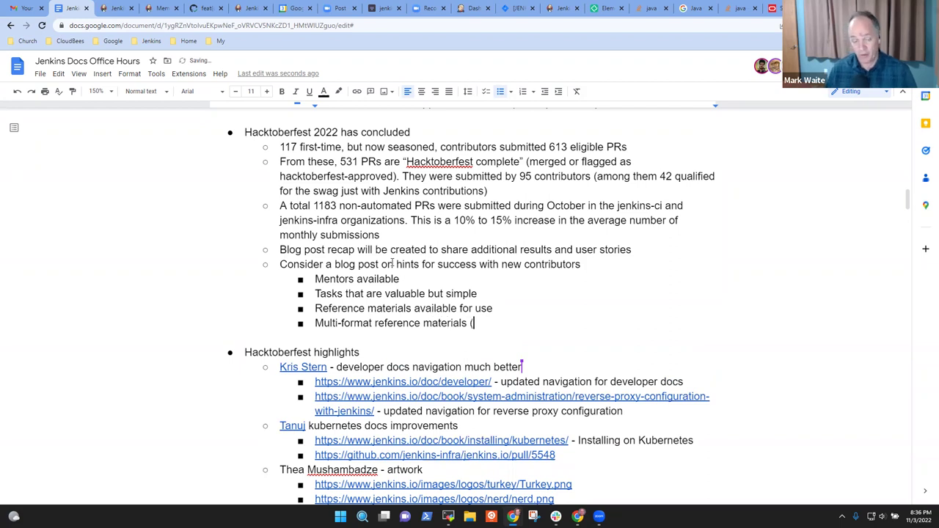
text(writte)
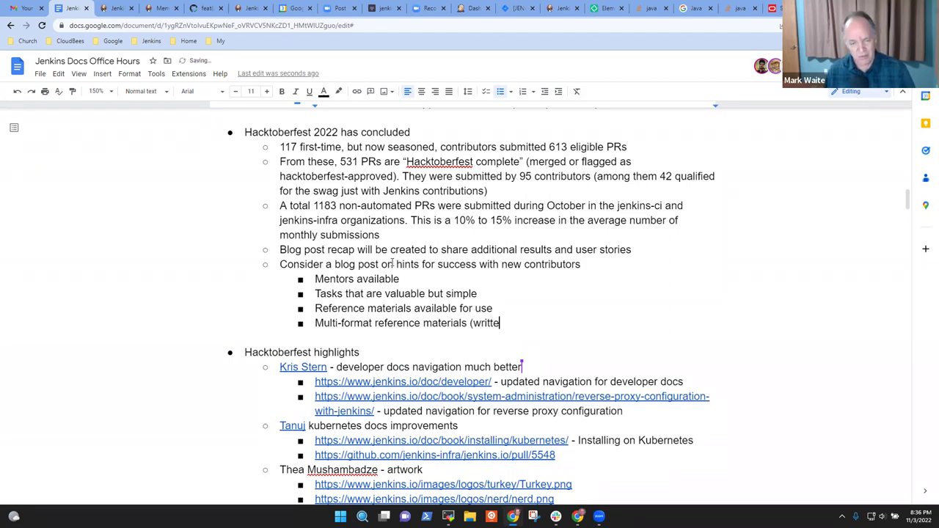
text(n steps)
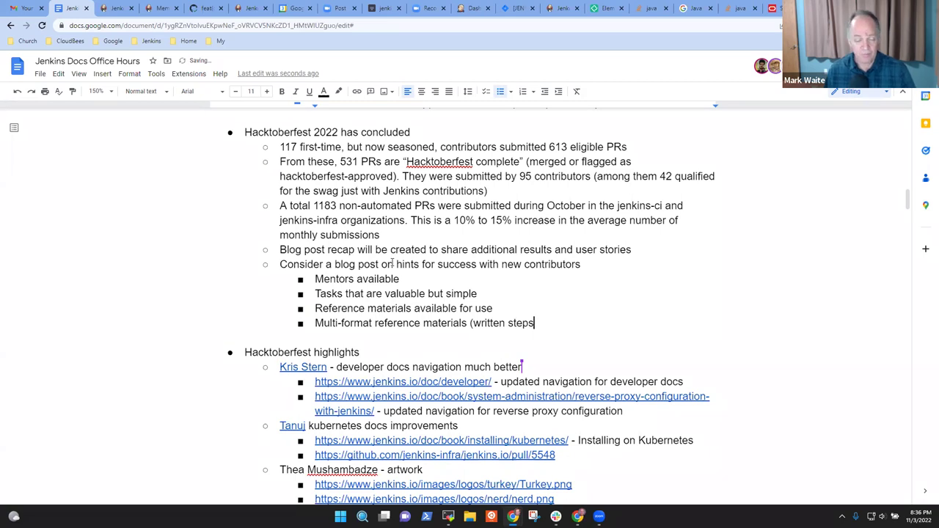
text(, video )
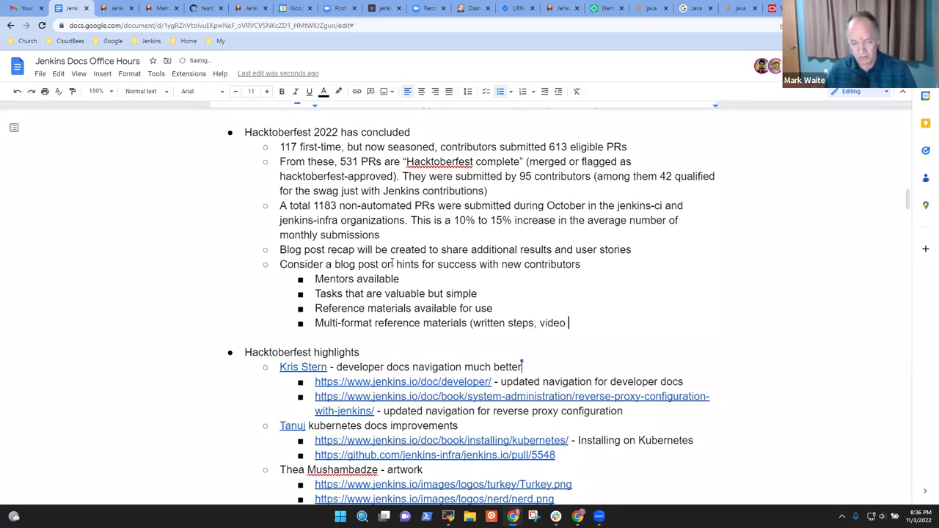
text(steps, etc.))
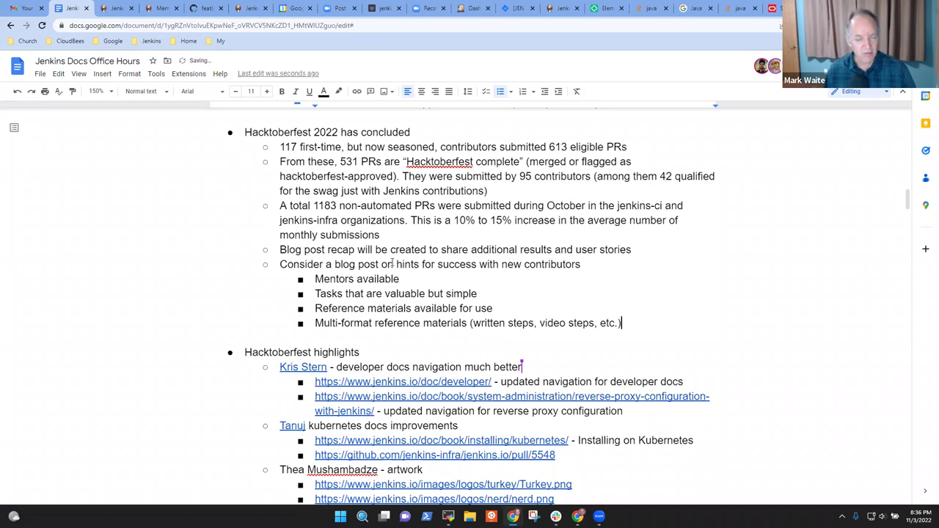
key(Home)
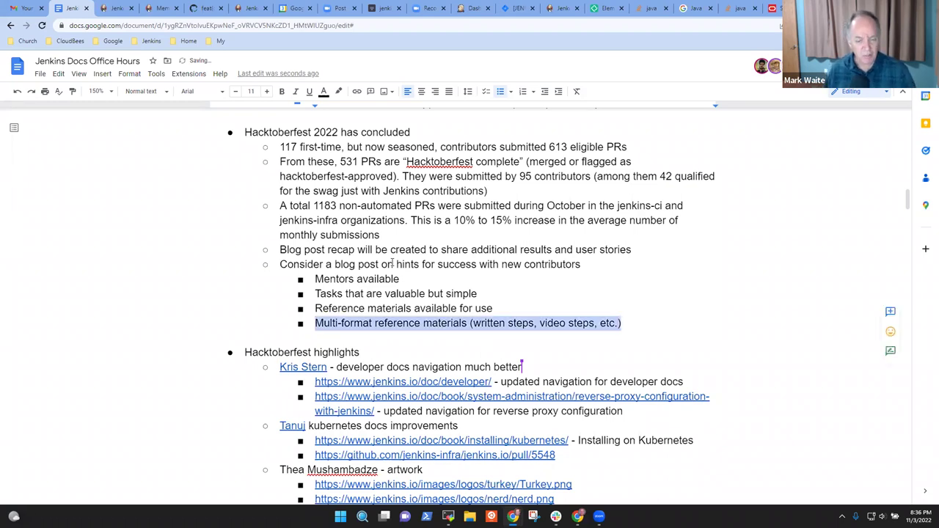
key(shift+End)
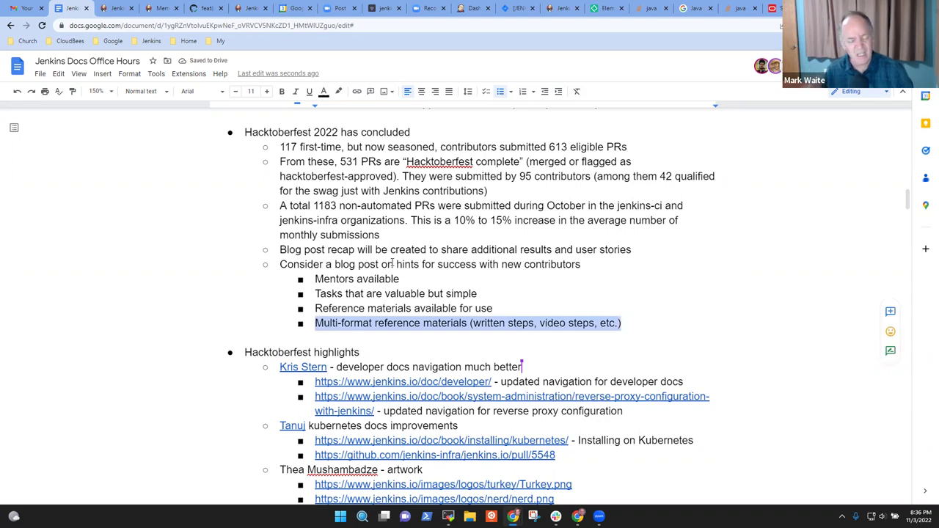
key(Right)
key(ctrl+Left)
key(ctrl+Left)
key(ctrl+Left)
key(ctrl+Left)
key(ctrl+shift+Right)
key(ctrl+shift+Right)
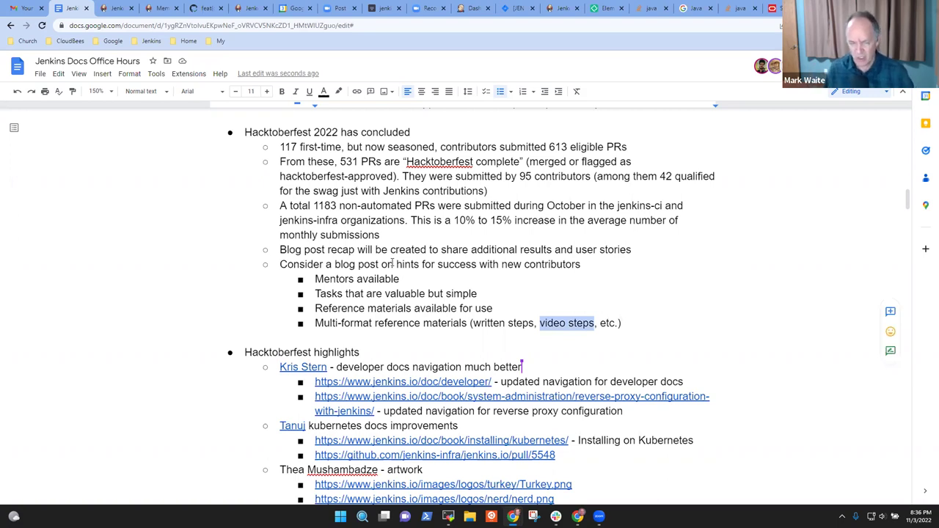
key(End)
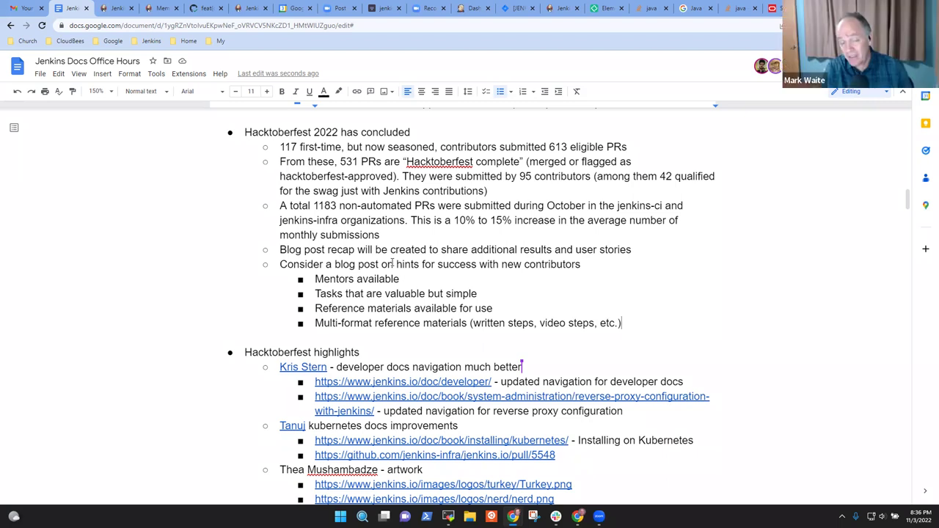
- Add the final hint sub-bullet 'Make mistakes and learn from the mistakes'
key(Return)
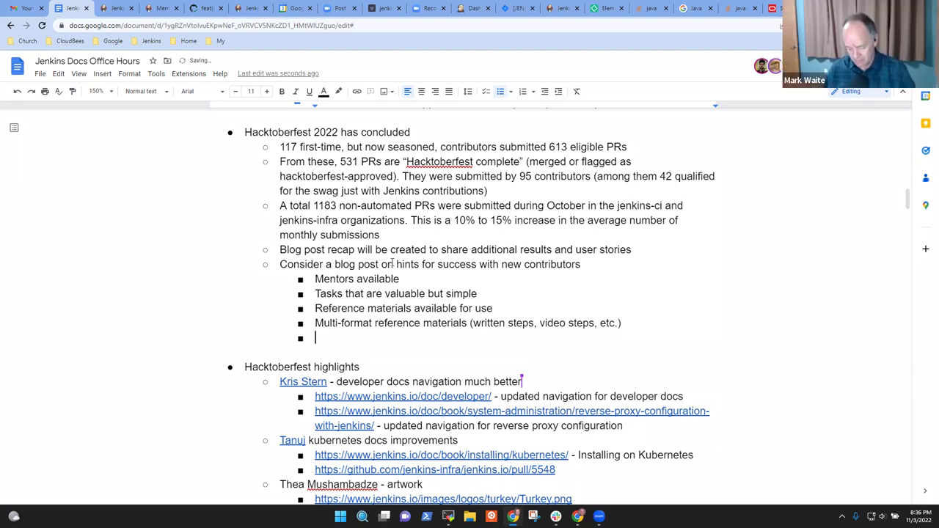
text(Keep )
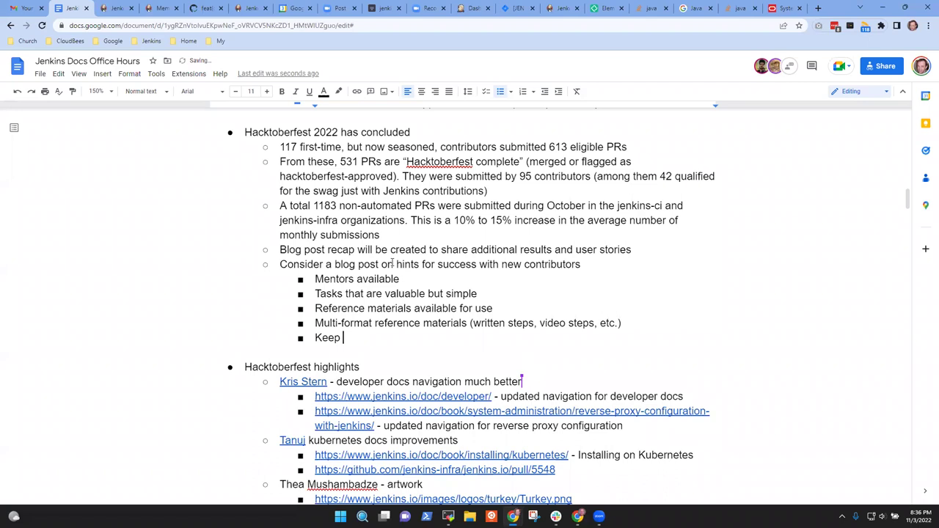
text(making mistkes)
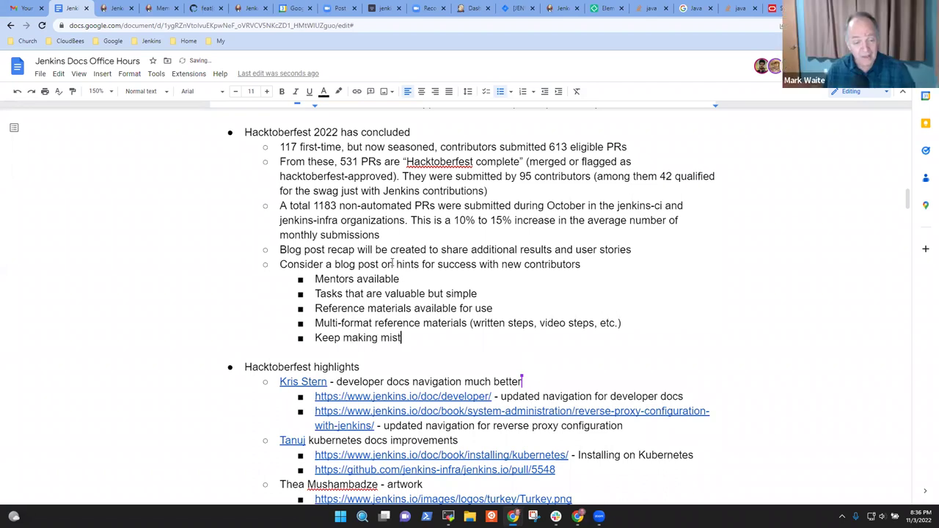
key(ctrl+BackSpace)
text(mi)
key(BackSpace)
key(BackSpace)
text(mistakes and keep)
key(shift+Home)
text(Make mistakes )
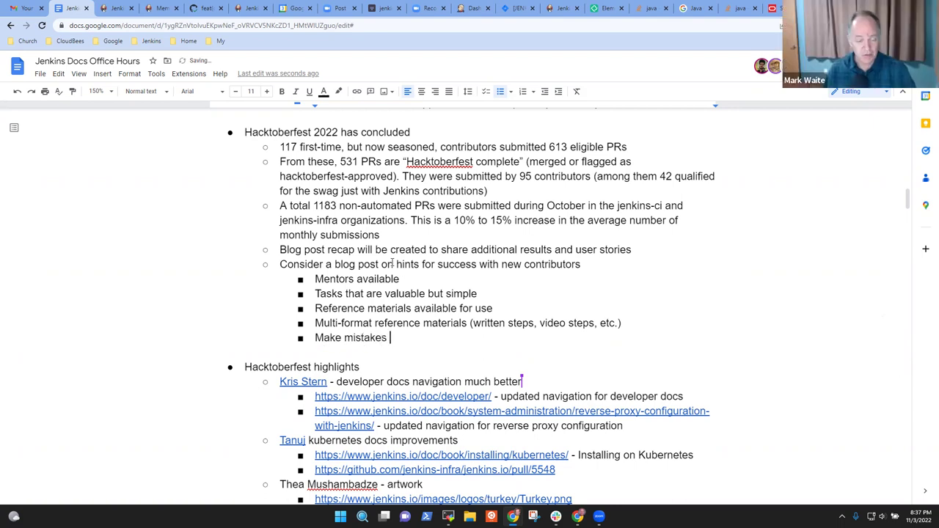
text(and )
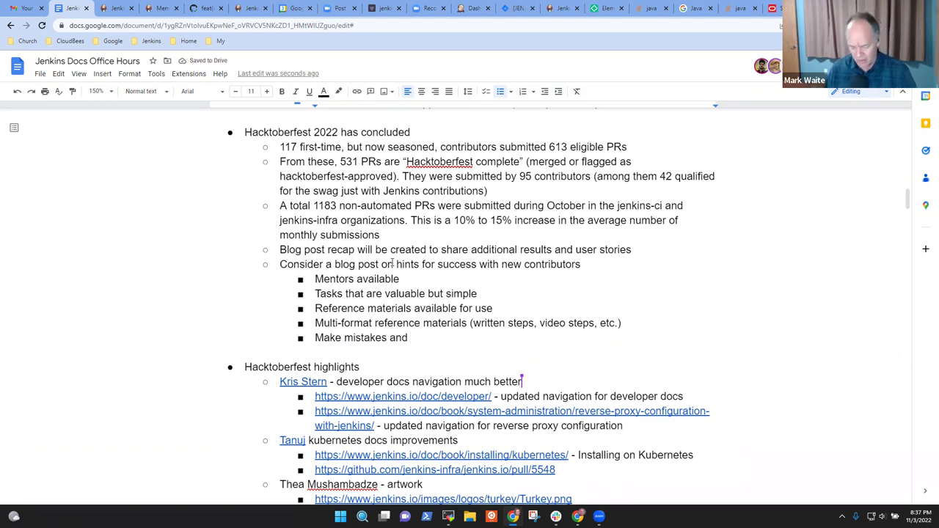
text(learn from the )
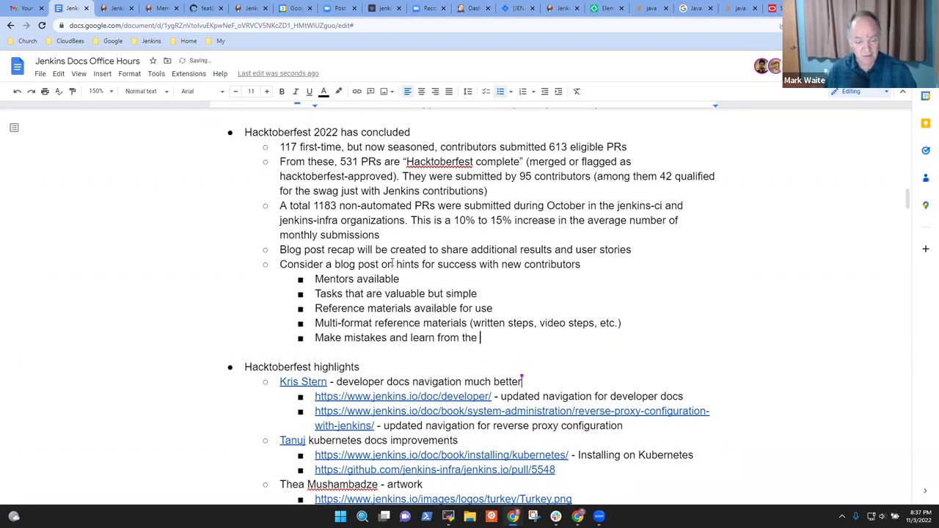
text(mistakes)
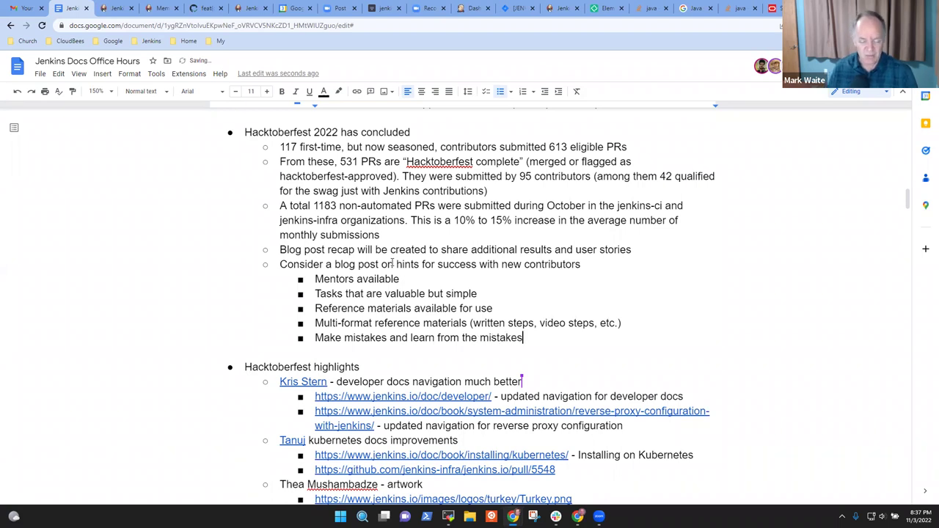
key(ctrl+shift+Left)
key(ctrl+shift+Left)
key(ctrl+shift+Left)
key(ctrl+shift+Left)
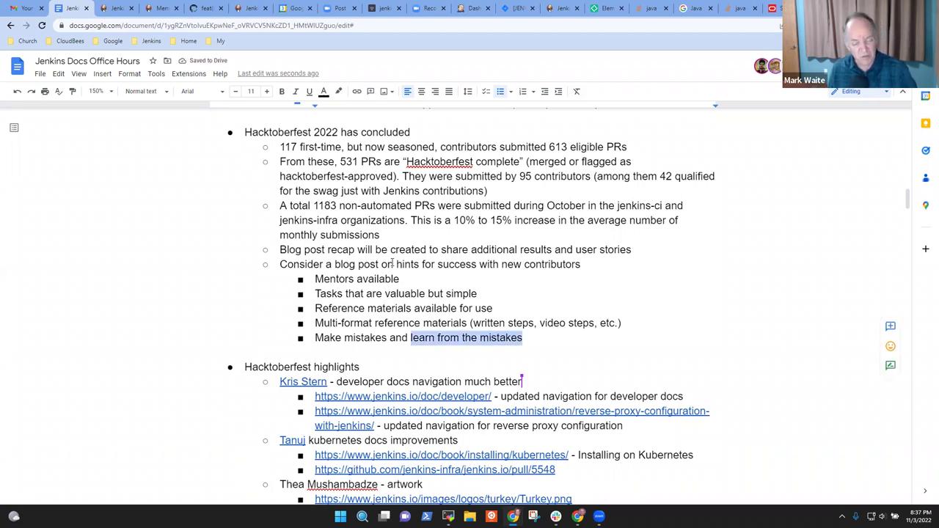
key(Right)
key(ctrl+shift+Left)
key(ctrl+shift+Left)
key(ctrl+shift+Left)
key(ctrl+shift+Left)
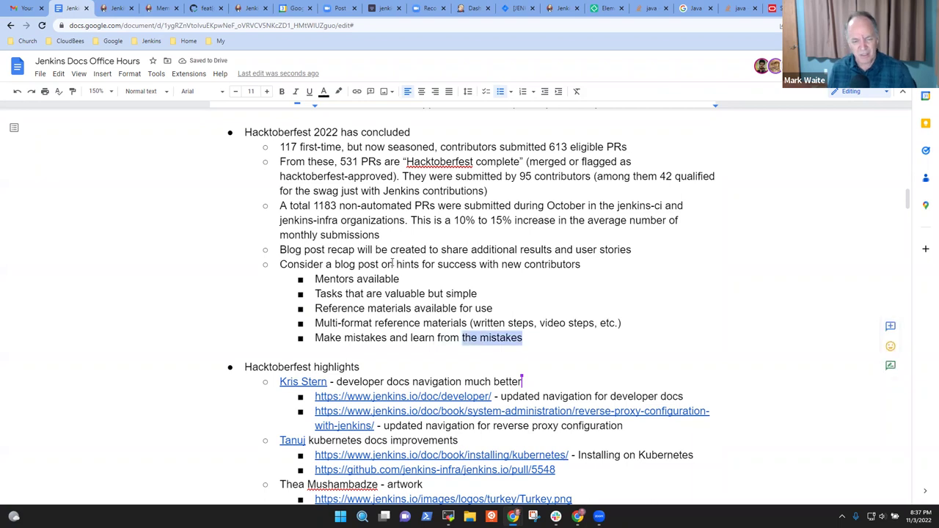
key(Right)
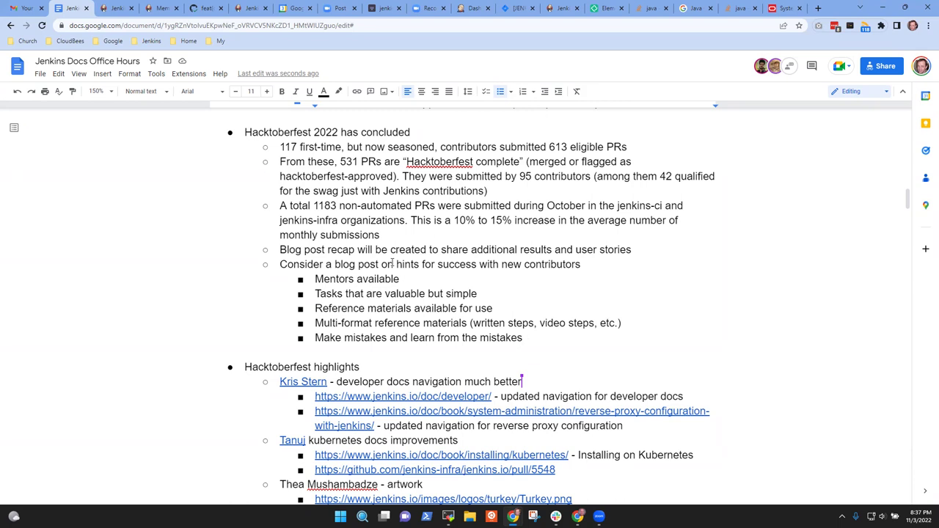
- Start a new hint bullet, drafting and then clearing 'Ready to point people'
key(Return)
text(Read)
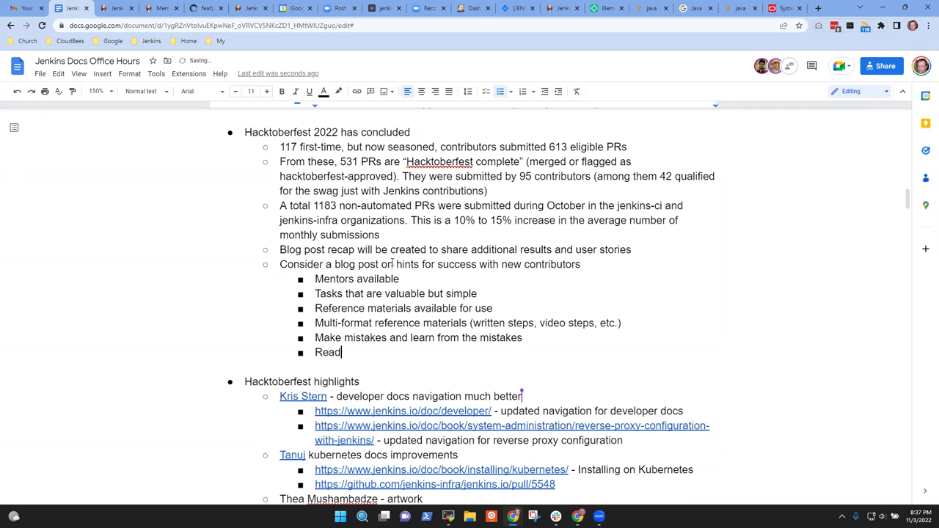
text(y)
key(ctrl+BackSpace)
text(Ready to)
key(ctrl+BackSpace)
key(ctrl+BackSpace)
text(Ready to point po)
key(BackSpace)
text(eople)
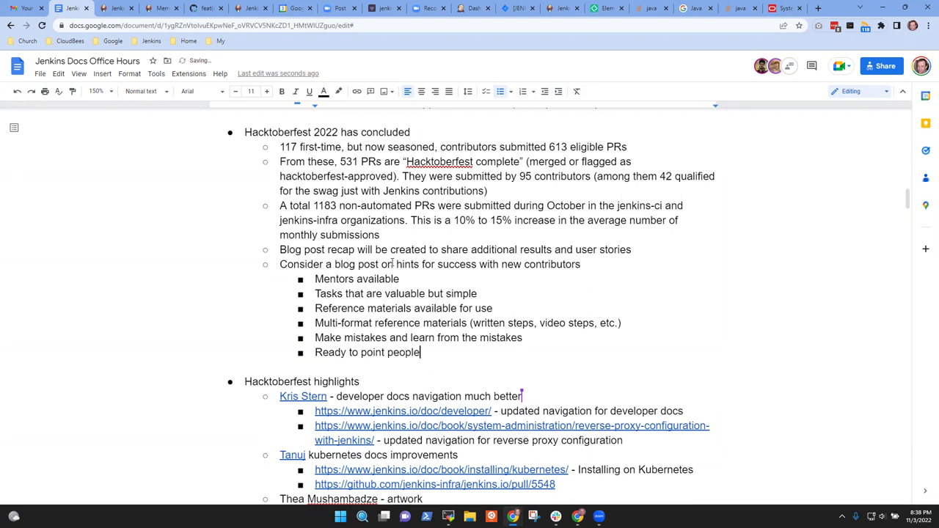
key(shift+Home)
key(BackSpace)
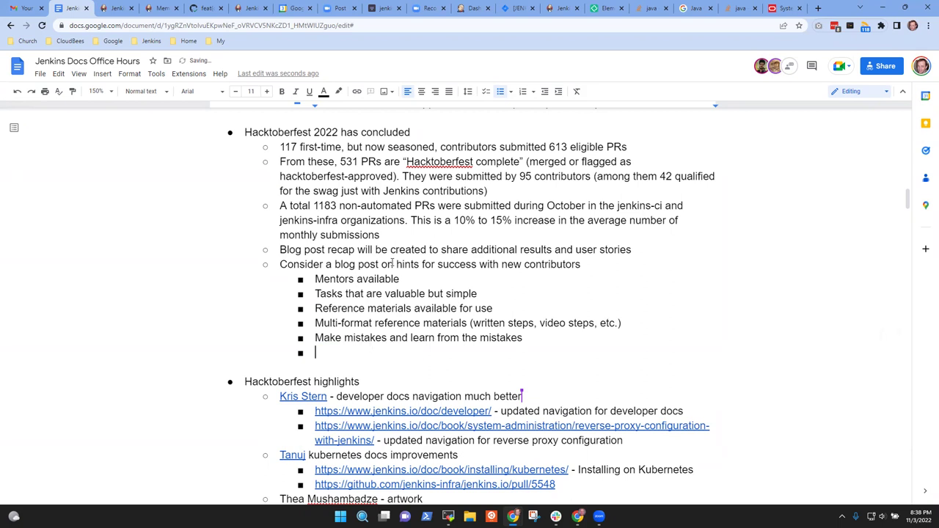
- Write the hint 'Difficult to write tests in a feature rich environment like Jenkins is difficult'
text(Inirial)
key(ctrl+BackSpace)
text(Initial)
key(ctrl+BackSpace)
text(P)
key(BackSpace)
text(Difficult no)
key(BackSpace)
key(BackSpace)
text(to write tests)
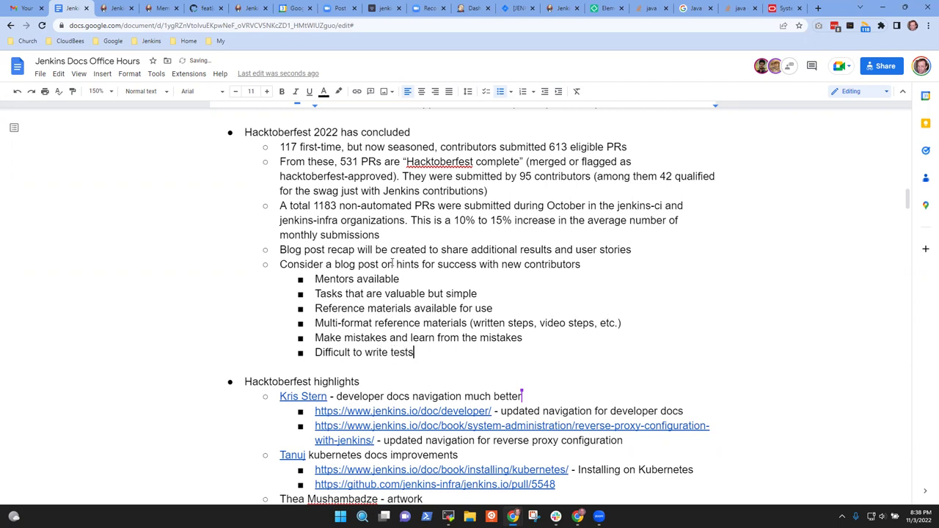
text( in a feature rich )
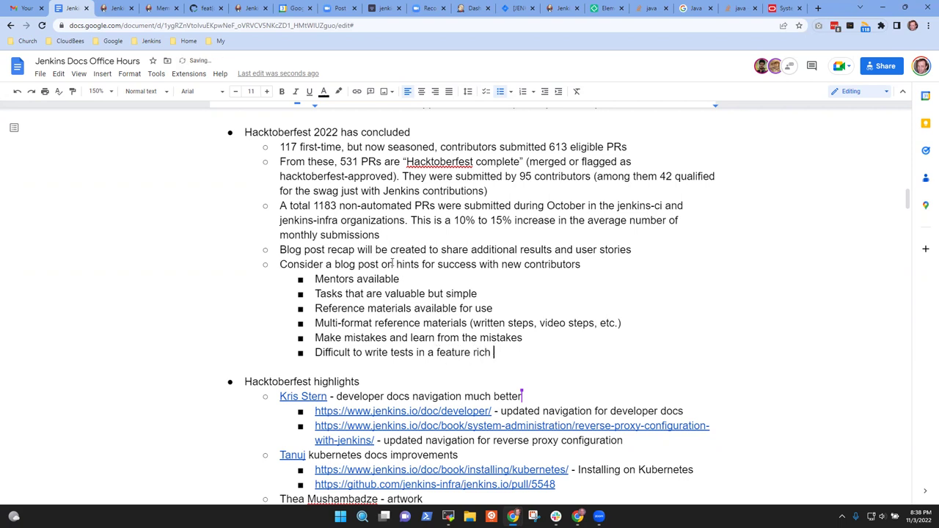
text(environment like )
text(Jenkins )
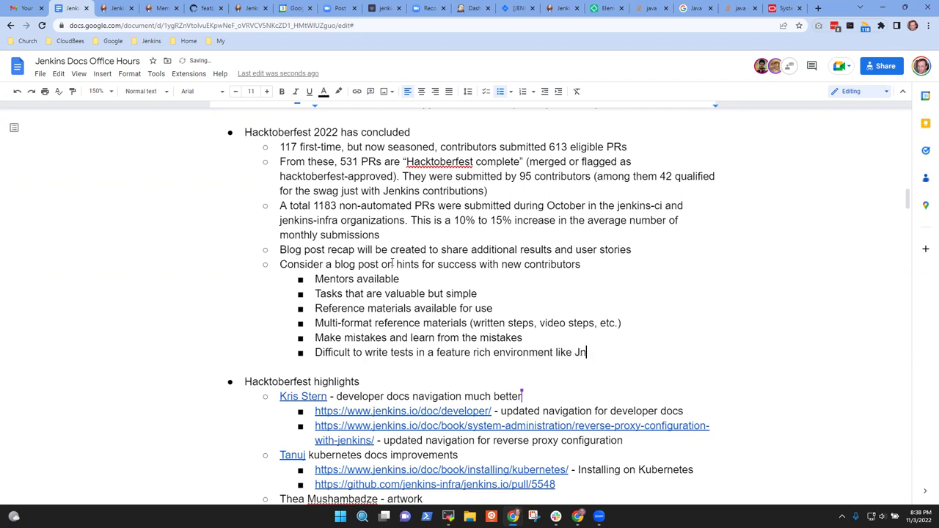
text(is difficult)
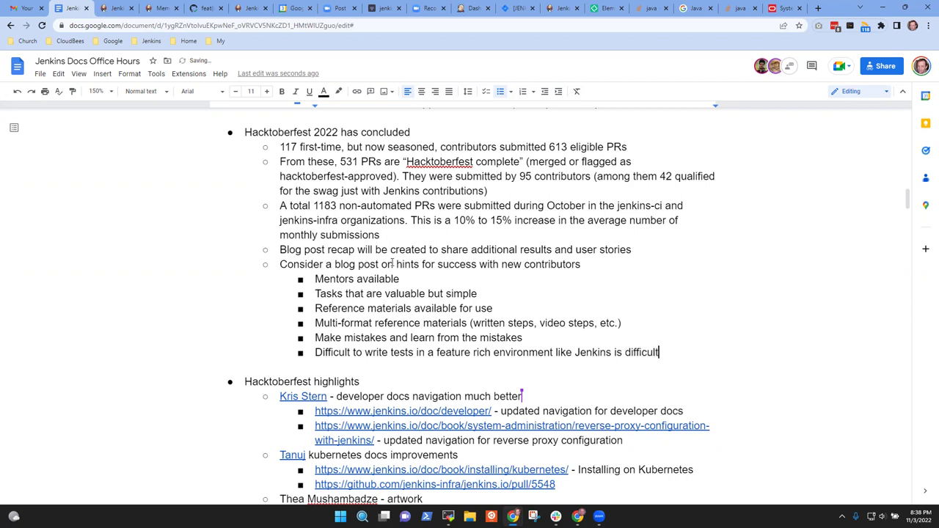
- Nest 'Video tutorial or blog post on testing plugins with JUnit' under the testing hint
key(Return)
key(Tab)
text(Writingf)
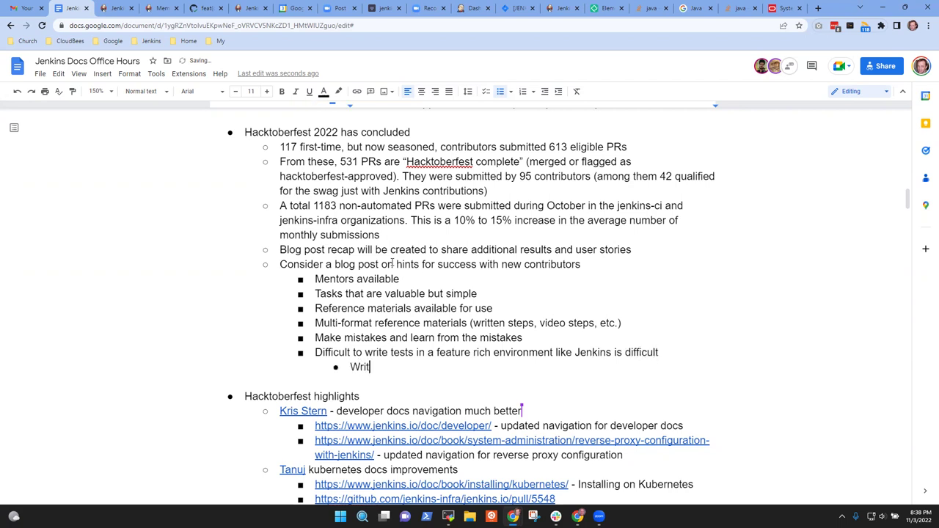
key(BackSpace)
key(BackSpace)
key(ctrl+BackSpace)
text(Video tutorial or blog pos)
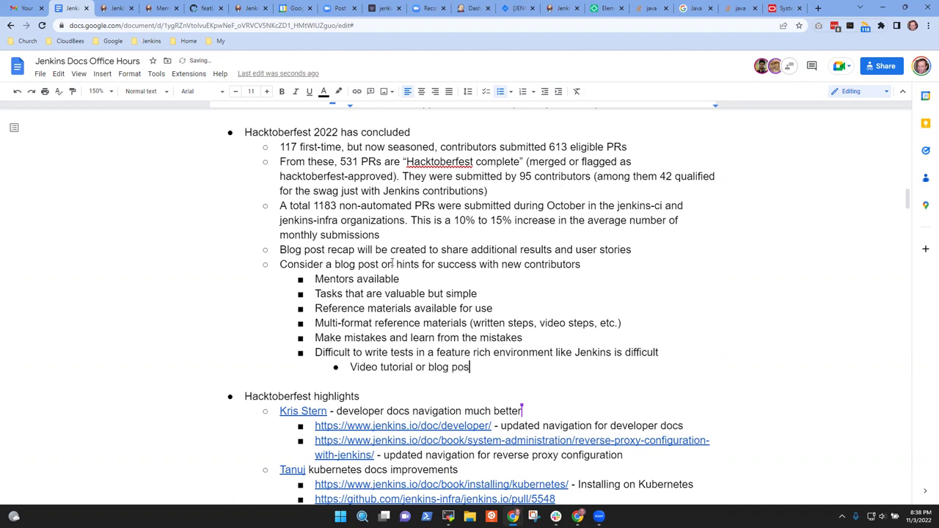
text(t on testing plugins with )
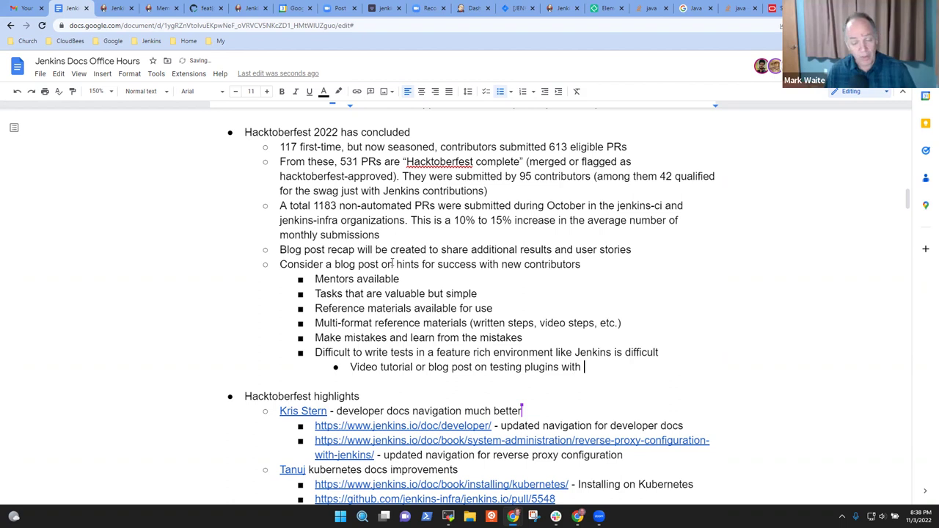
text(JU)
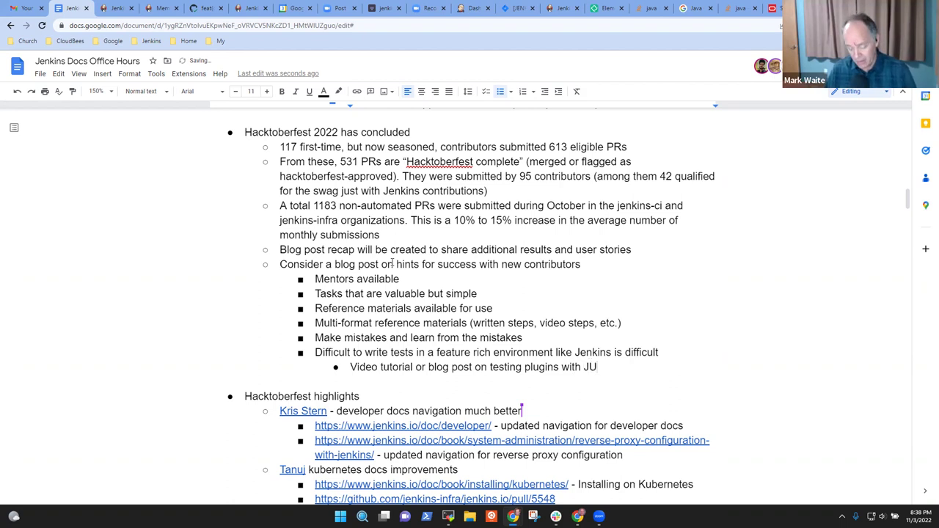
text(nit)
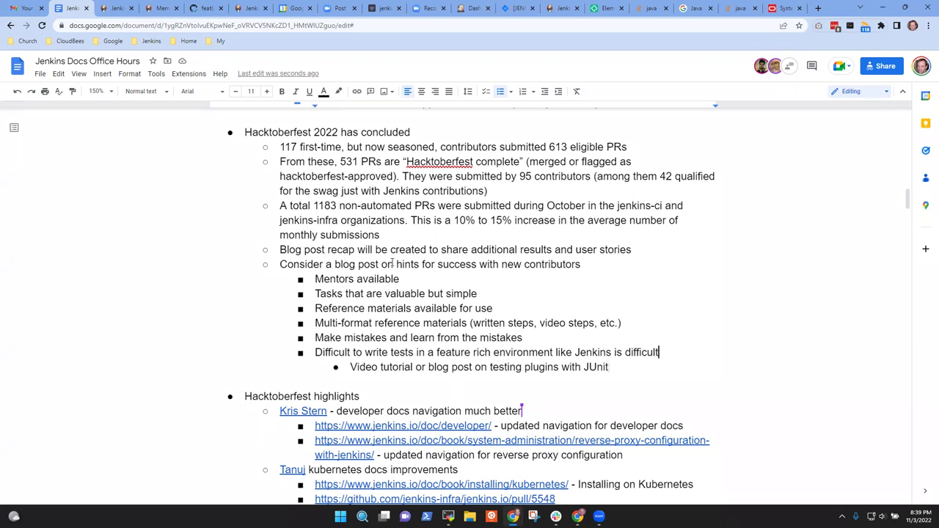
- Delete ' is difficult' from the end of the Jenkins testing hint
drag(659, 353, 615, 353)
key(ctrl+shift+Left)
key(ctrl+shift+Right)
key(shift+Left)
key(BackSpace)
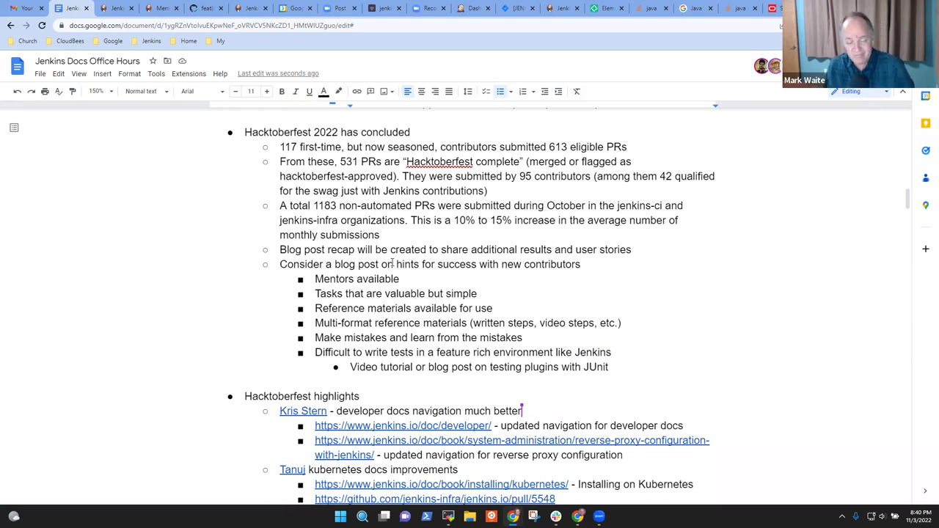
key(Down)
key(Home)
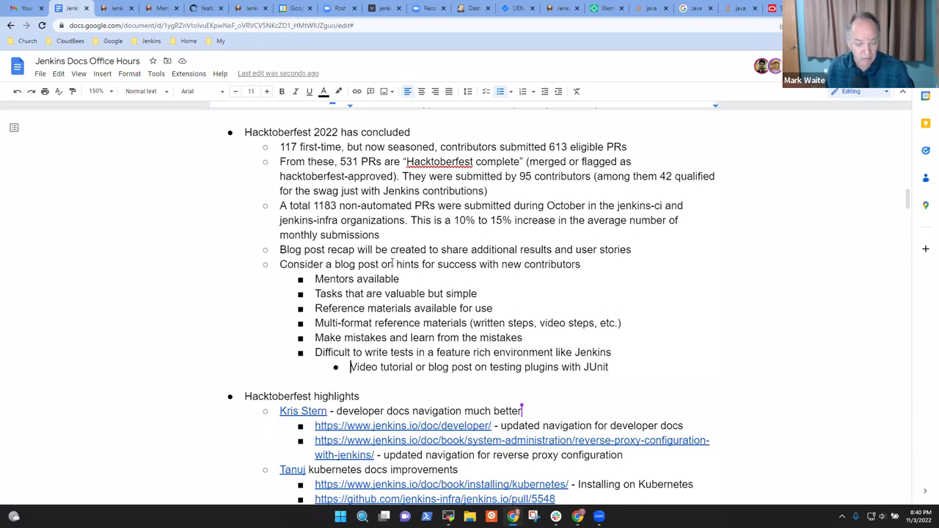
key(End)
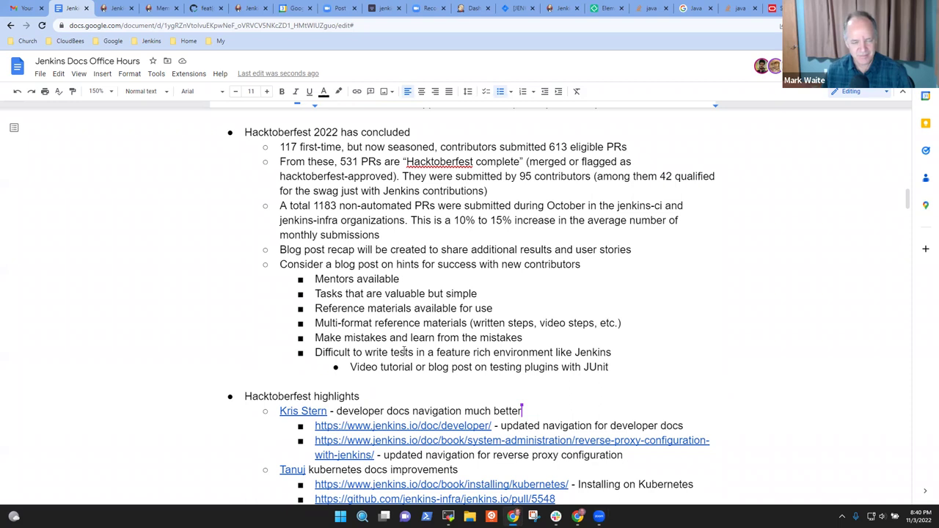
click(291, 132)
key(shift+End)
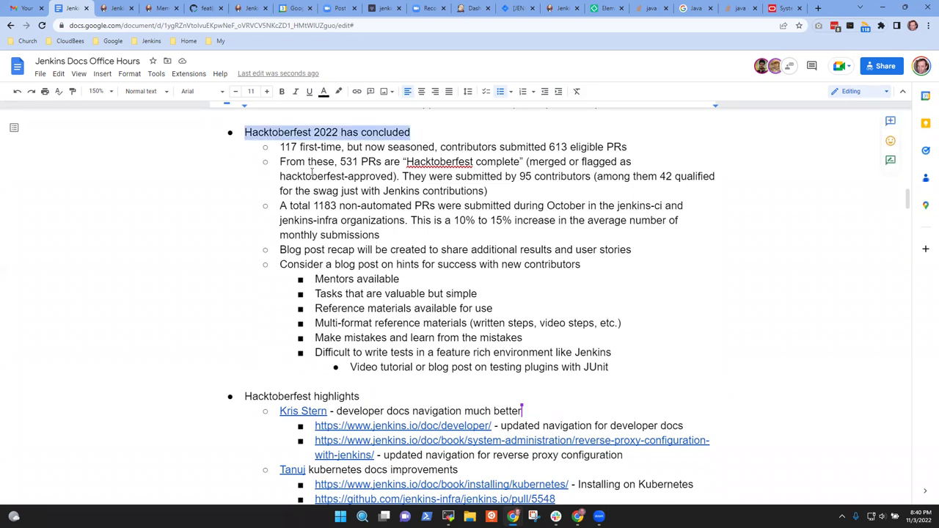
key(Right)
key(Home)
key(End)
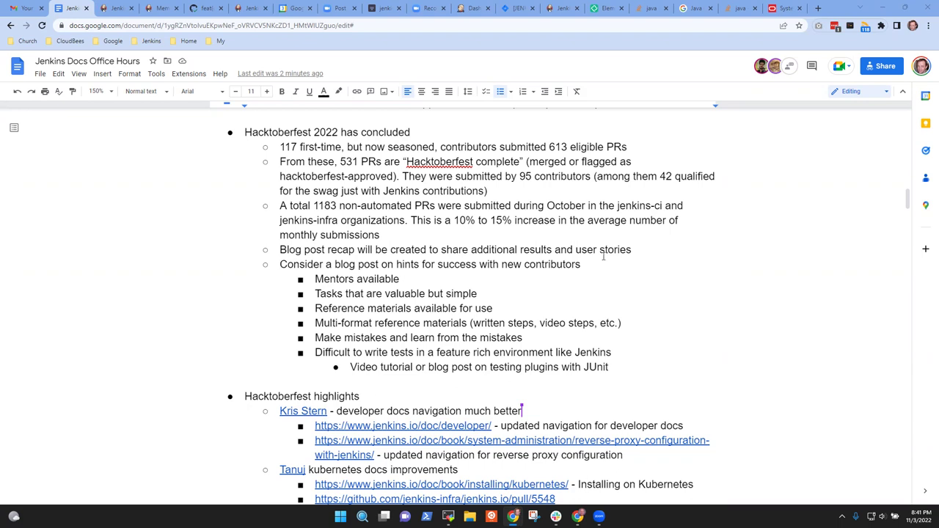
click(476, 367)
key(End)
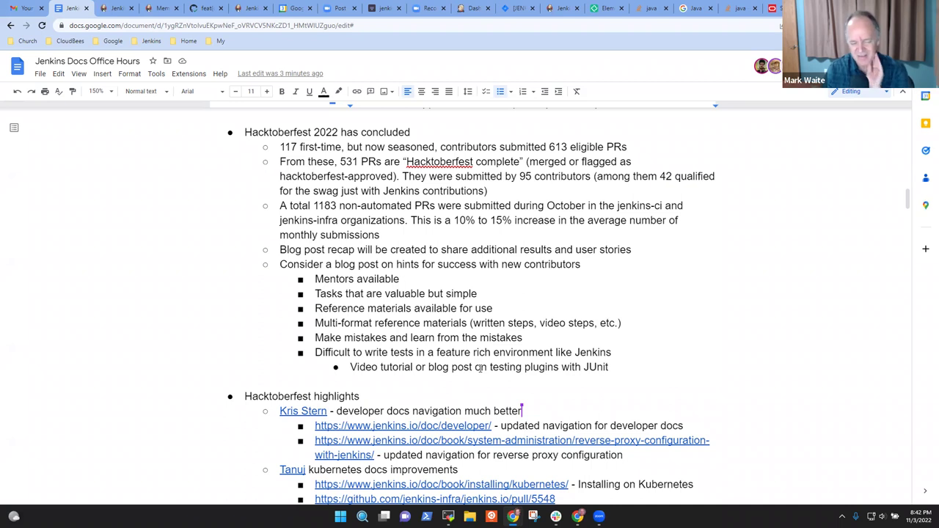
click(334, 133)
key(Home)
key(shift+End)
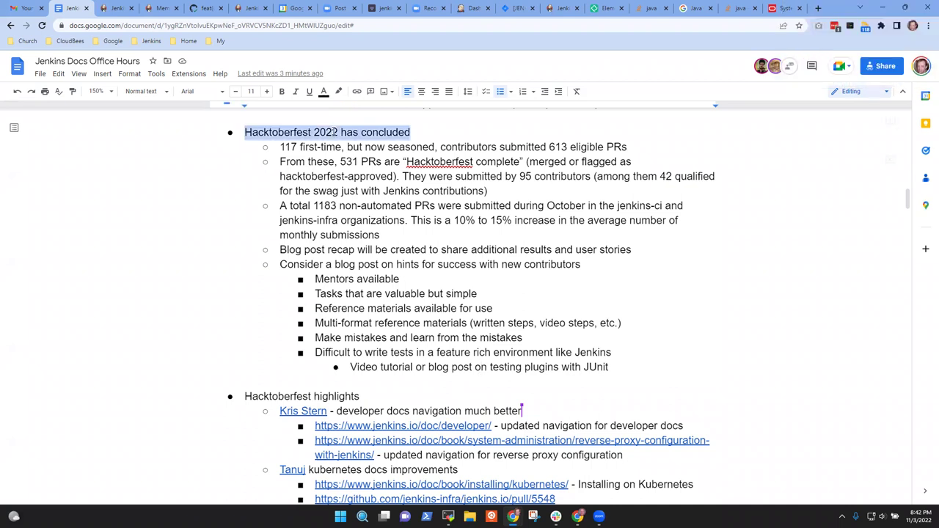
key(End)
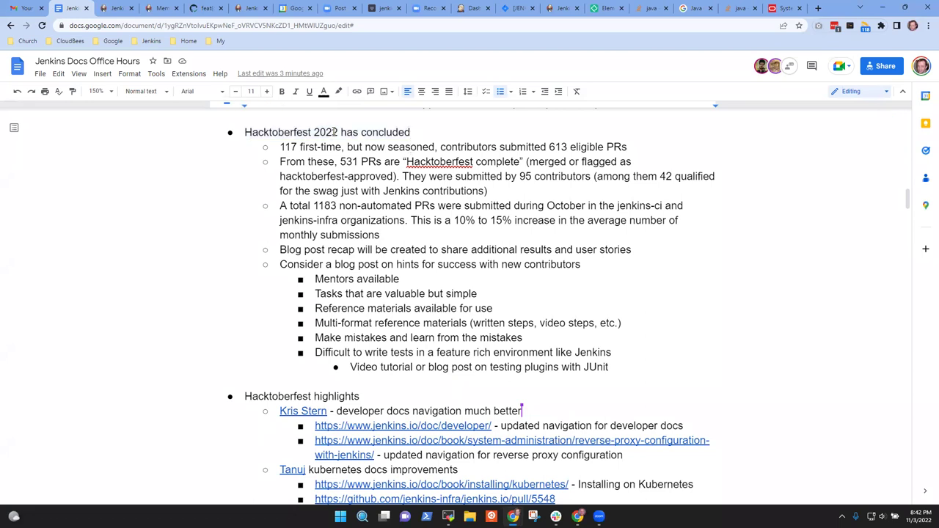
key(Home)
triple_click(388, 135)
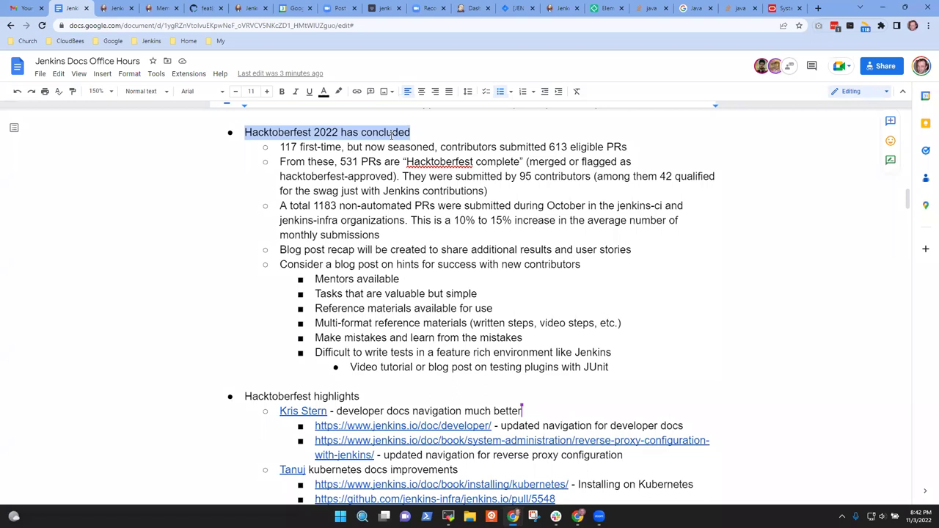
scroll(391, 140, down, 2)
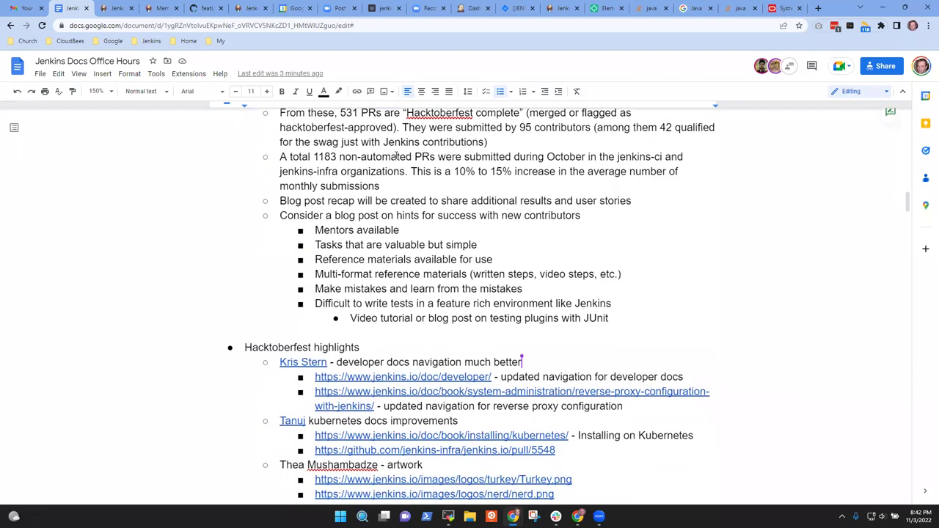
scroll(397, 158, up, 2)
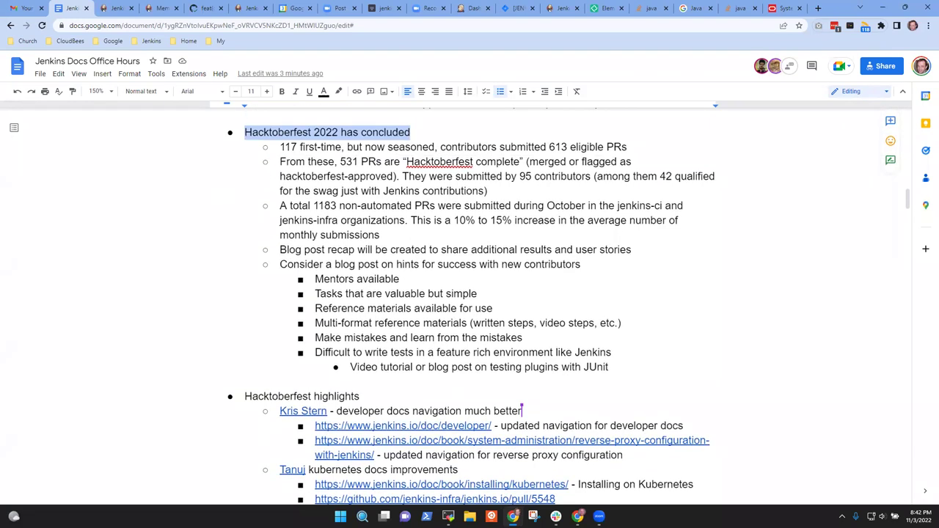
click(338, 133)
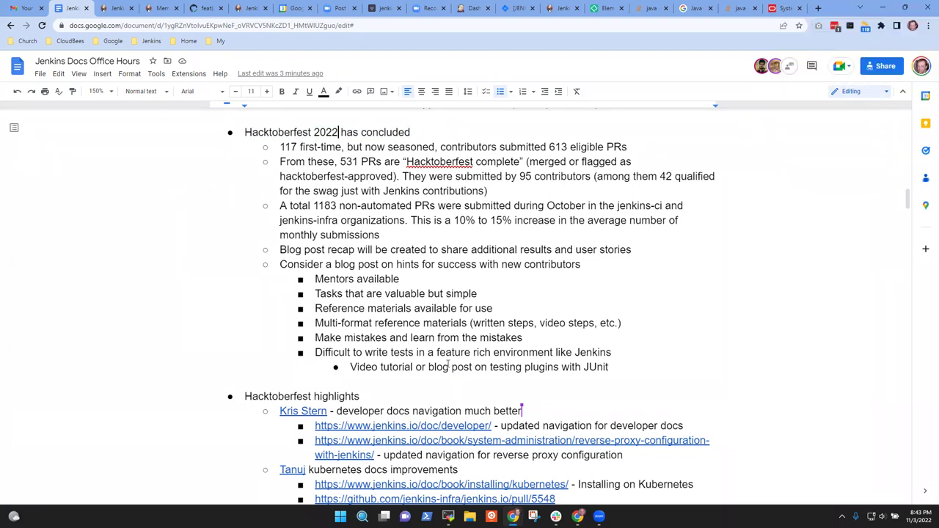
click(464, 367)
- Add a second-level bullet 'GSoC idea automate the transformation that are documented in the tutorial'
key(Return)
key(shift+Tab)
key(shift+Tab)
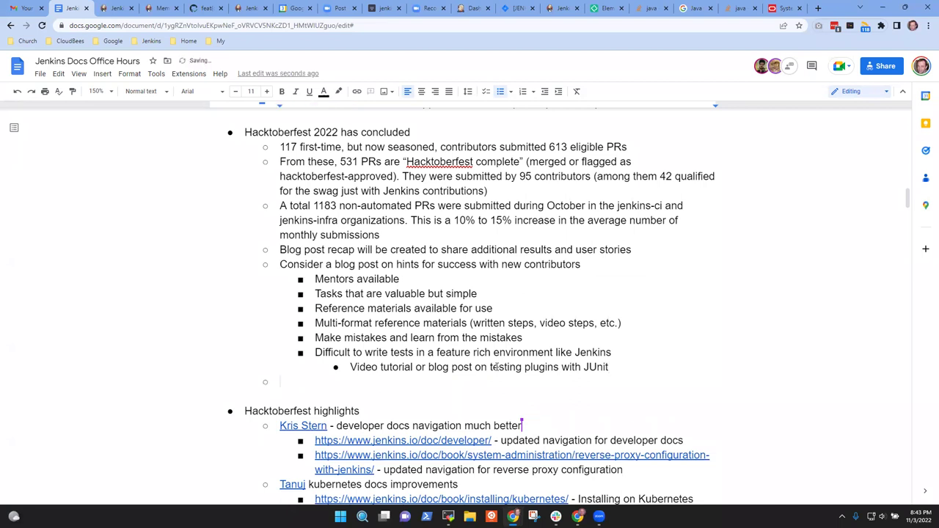
text(nEXT)
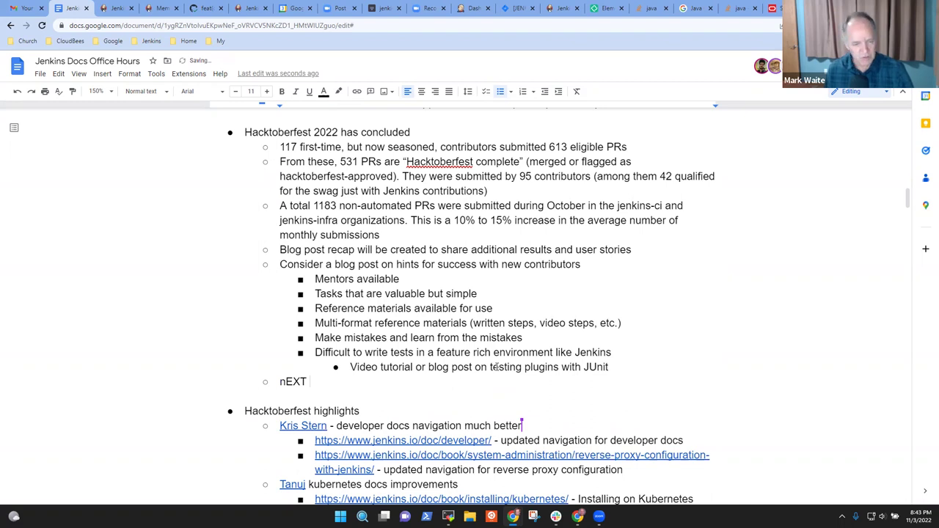
key(shift+Home)
key(BackSpace)
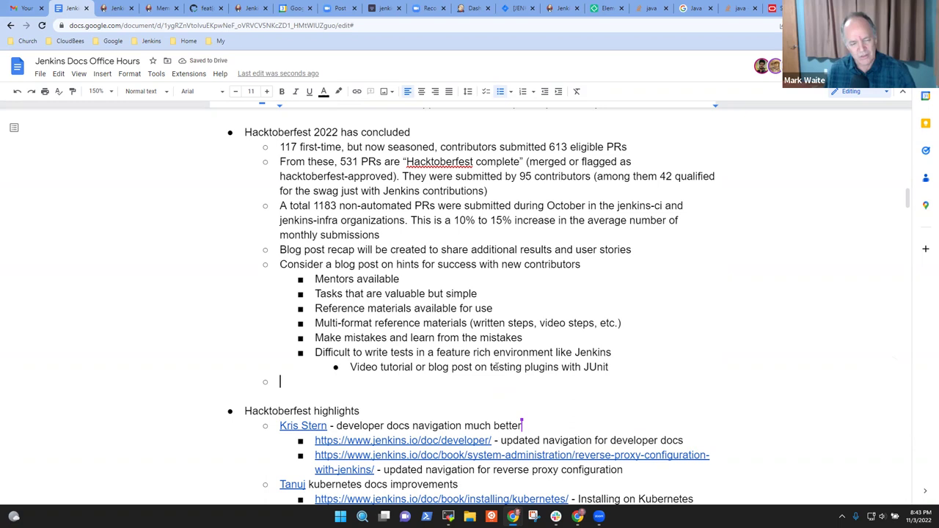
text(Automate)
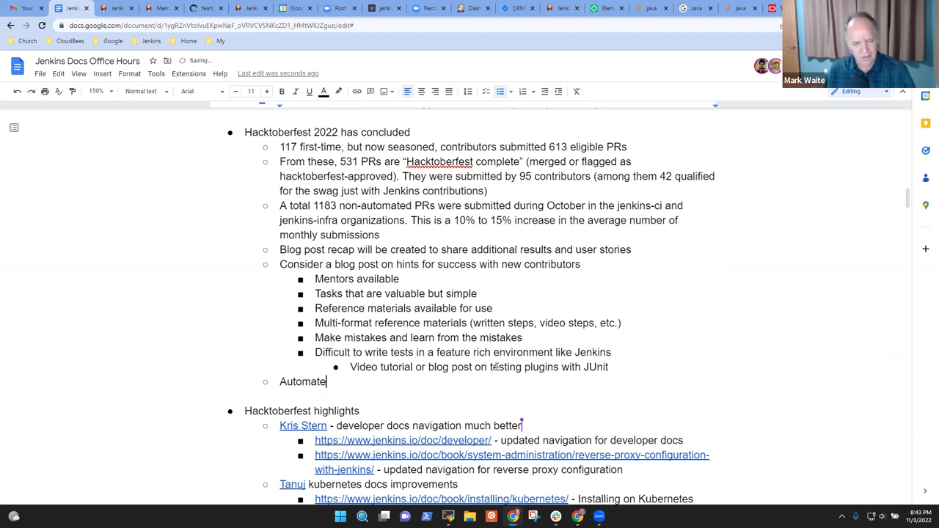
key(shift+Home)
key(BackSpace)
text(GSD)
key(BackSpace)
text(oC -)
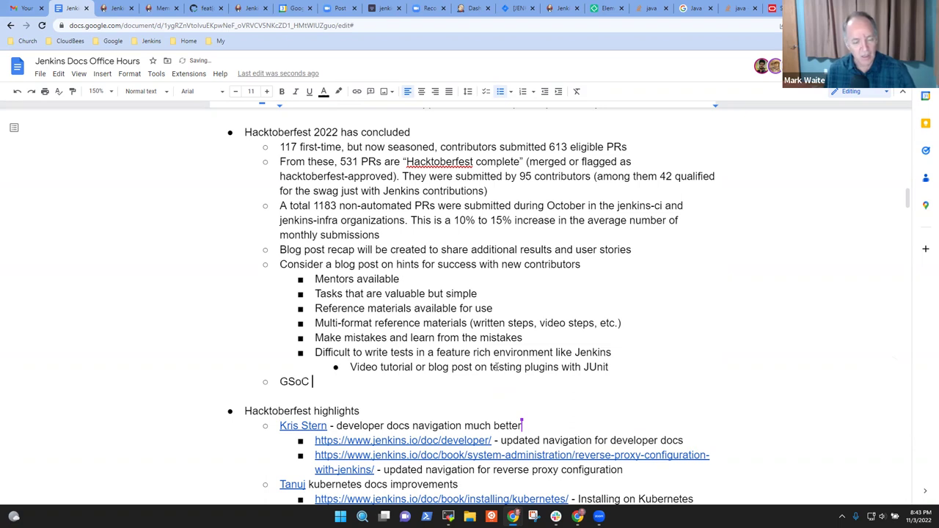
key(BackSpace)
text(idea )
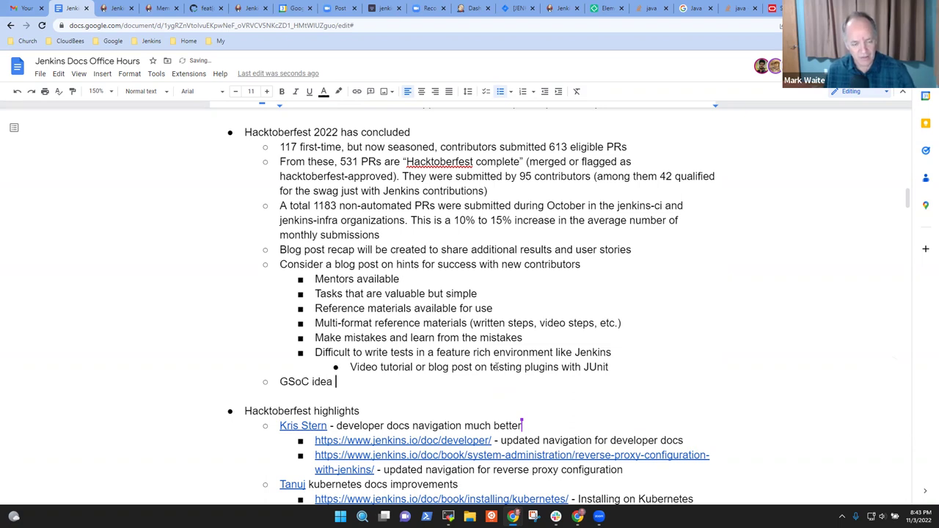
text(automate )
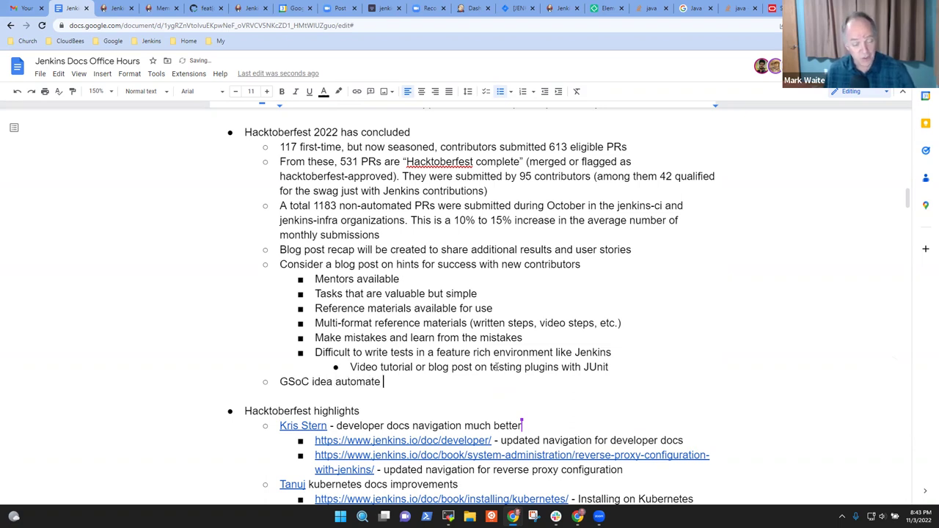
text(the transforma)
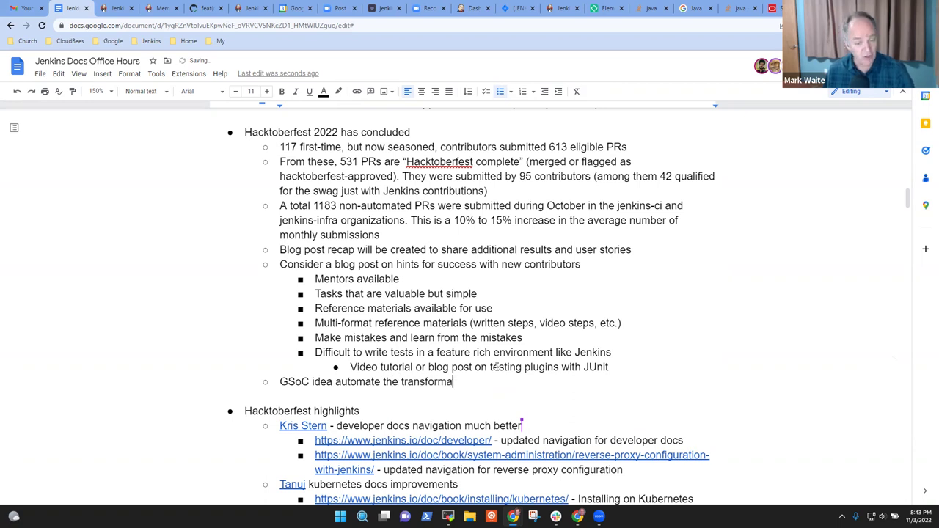
text(tion that )
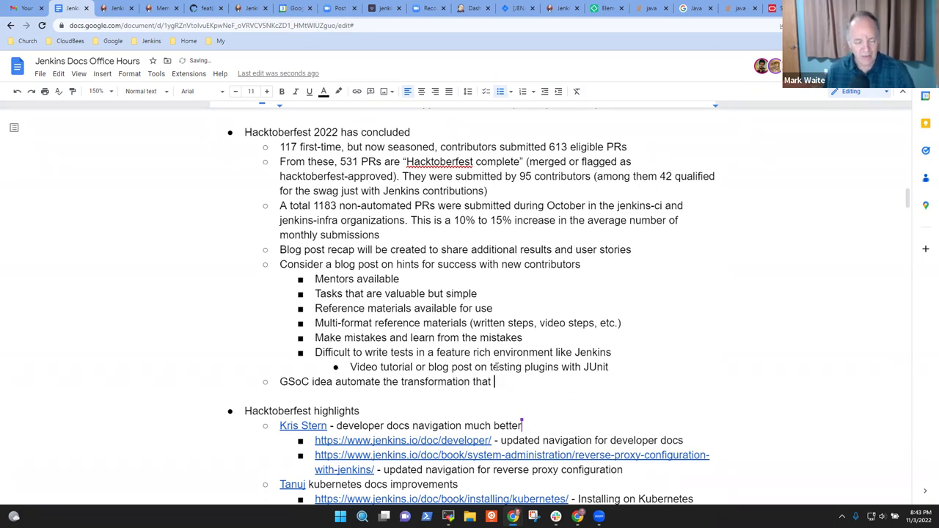
text(are documente)
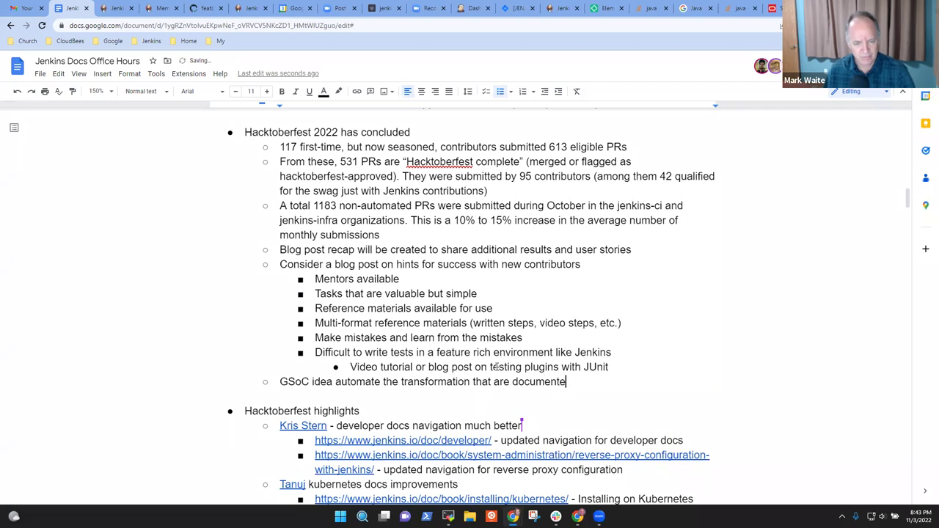
text(d in teh)
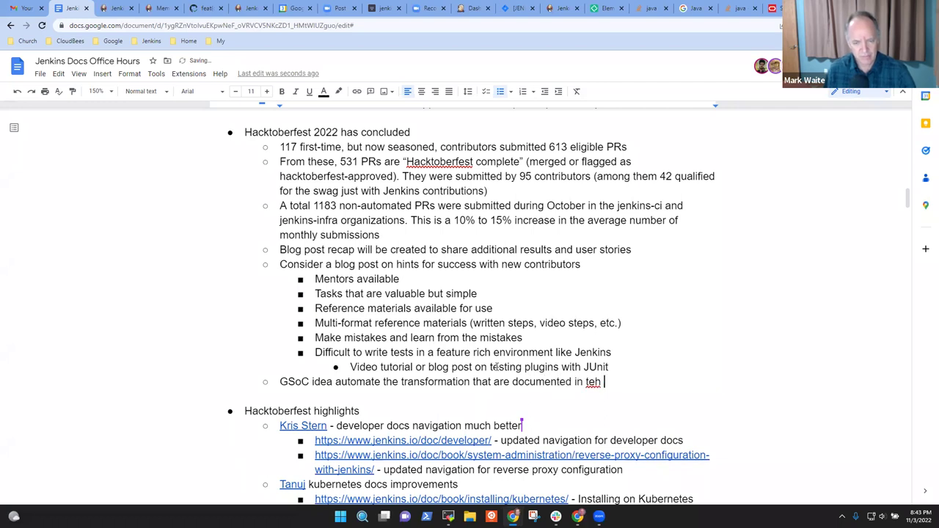
key(BackSpace)
key(BackSpace)
key(BackSpace)
key(BackSpace)
text(the tutoir)
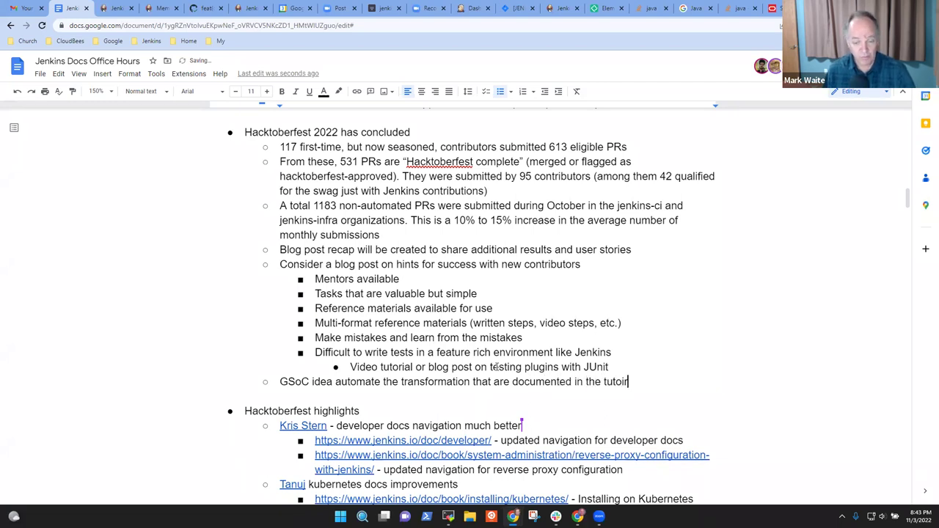
key(BackSpace)
key(BackSpace)
text(rial)
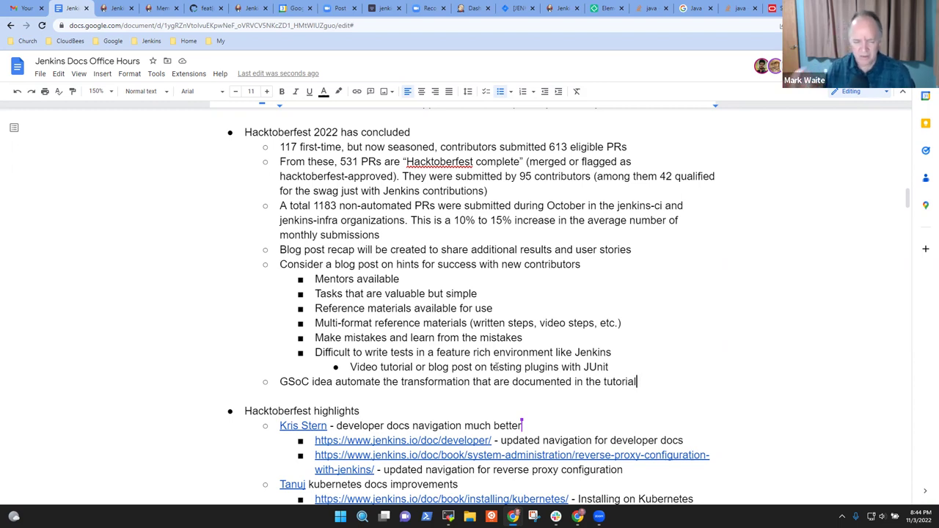
- Nest 'OpenRewrite looks promising as an automation facility' under the GSoC idea
key(Return)
key(Tab)
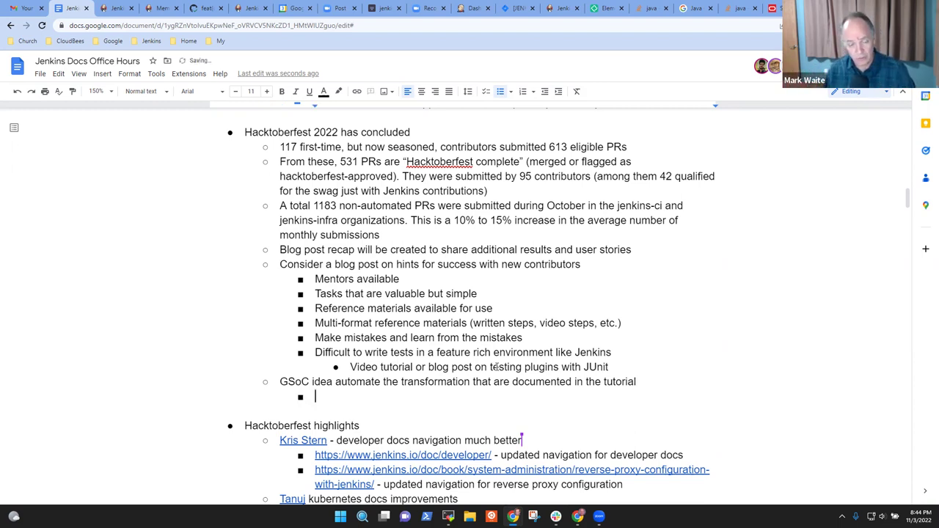
text(OpenW)
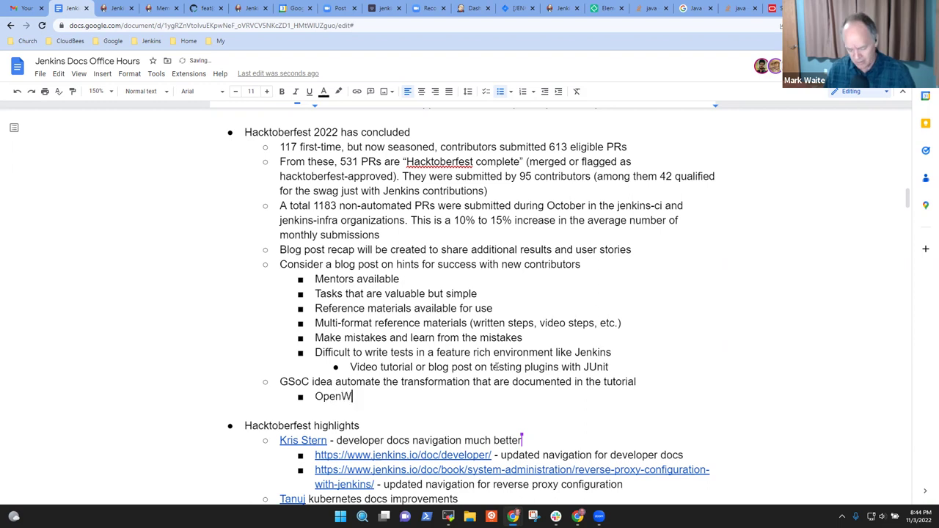
key(BackSpace)
text(Rewrite looks)
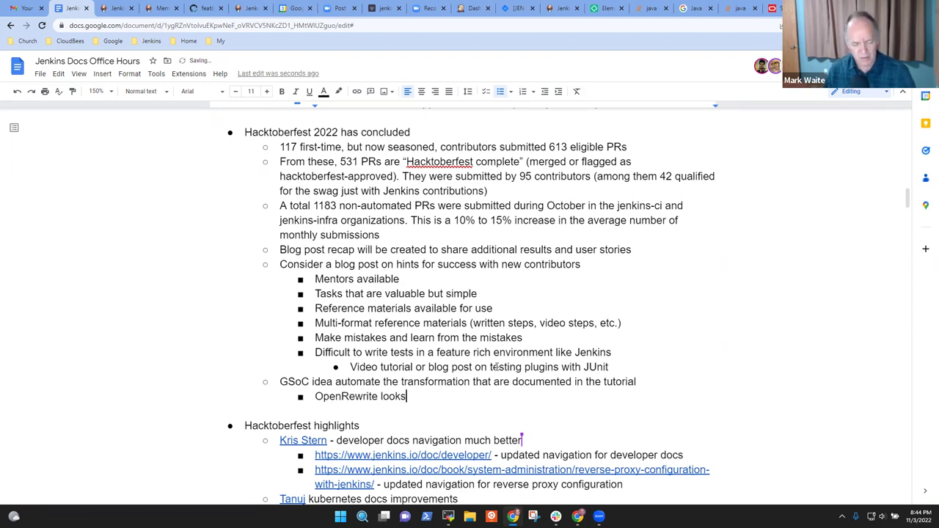
text( promising)
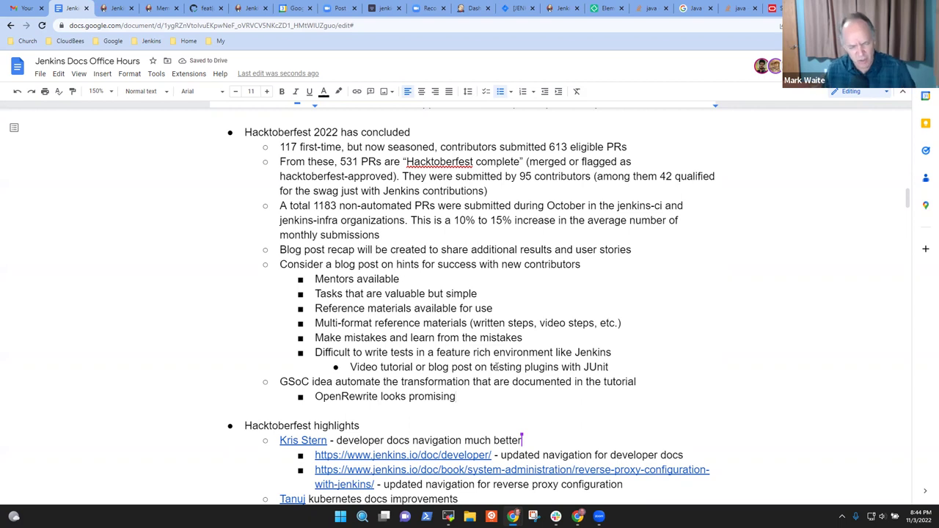
text( as )
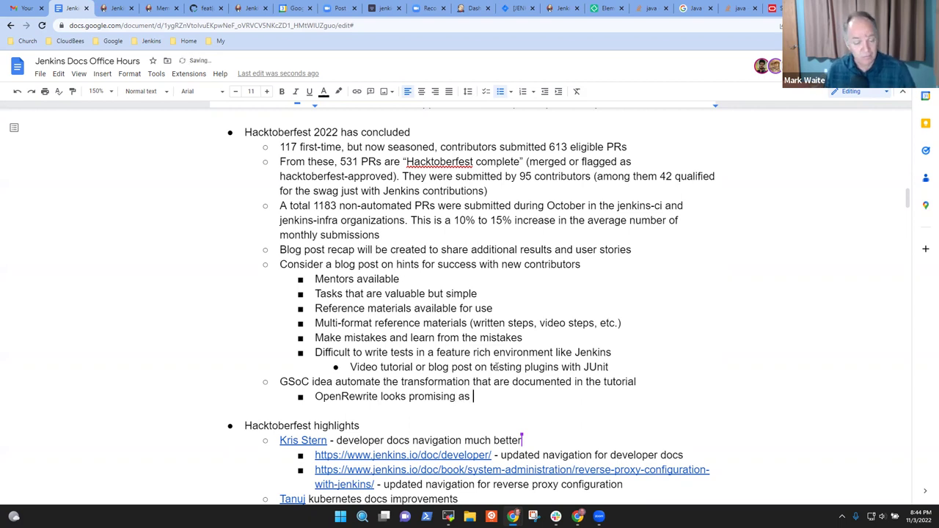
text(an automa)
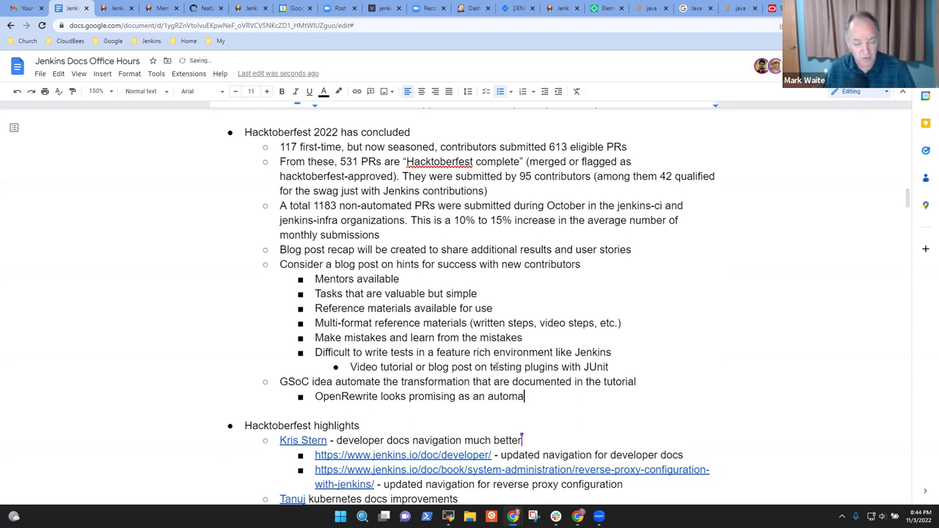
text(tion )
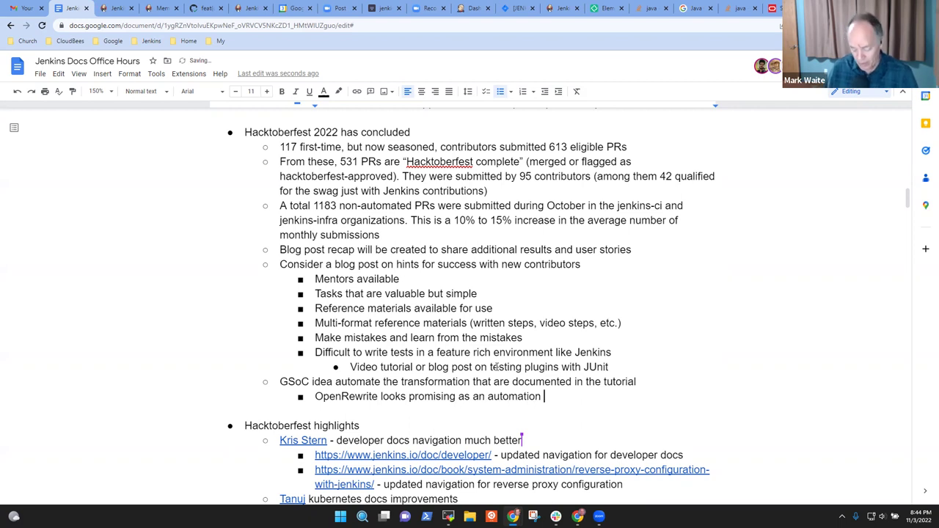
text(facility)
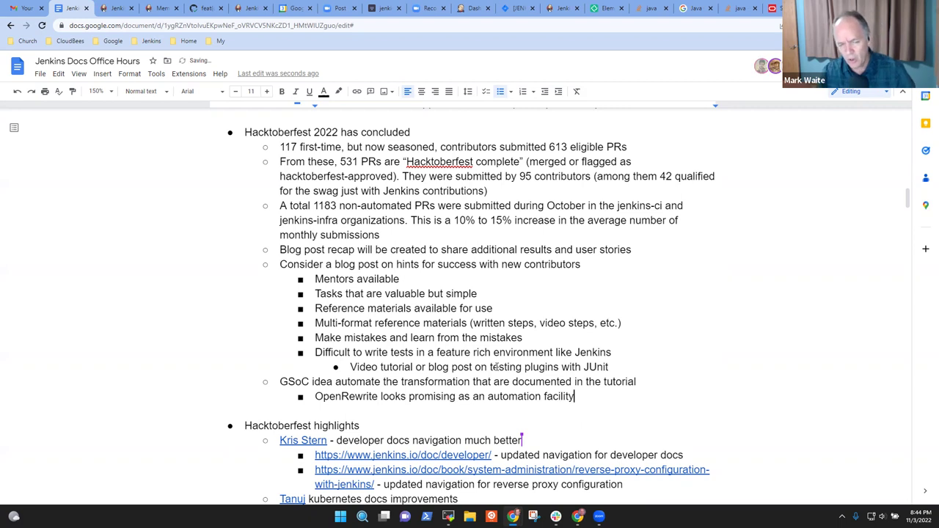
key(ctrl+shift+Left)
key(ctrl+shift+Left)
key(ctrl+shift+Left)
key(ctrl+shift+Left)
key(ctrl+shift+Left)
key(ctrl+shift+Left)
key(ctrl+shift+Left)
key(ctrl+shift+Left)
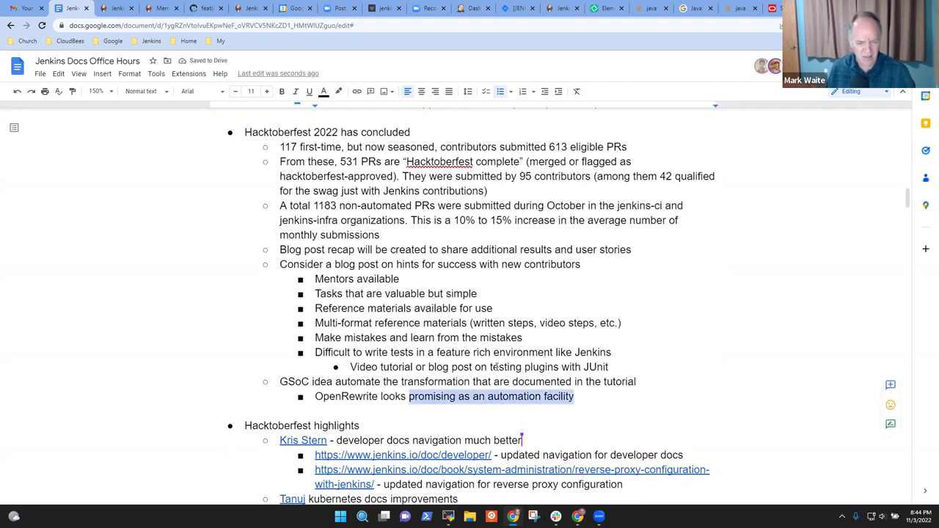
key(Right)
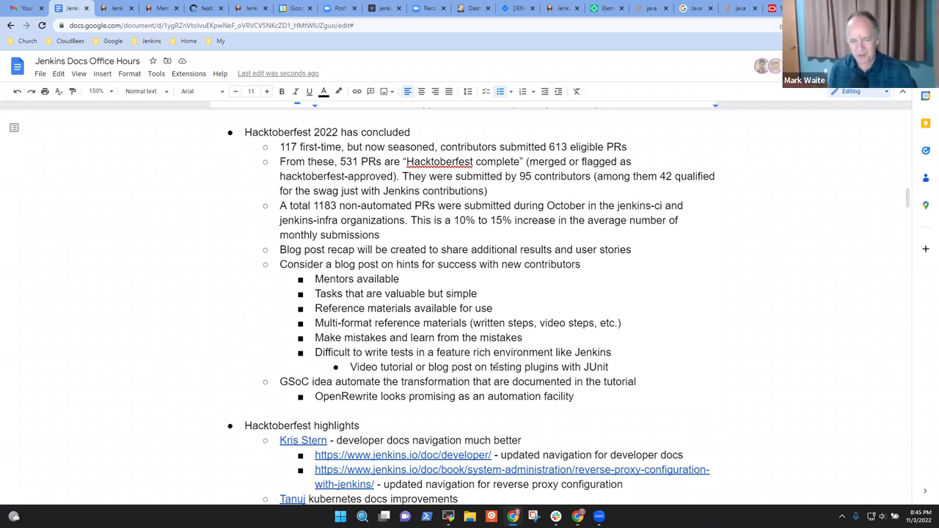
- Highlight the 'Hacktoberfest highlights' heading line
key(Down)
key(Down)
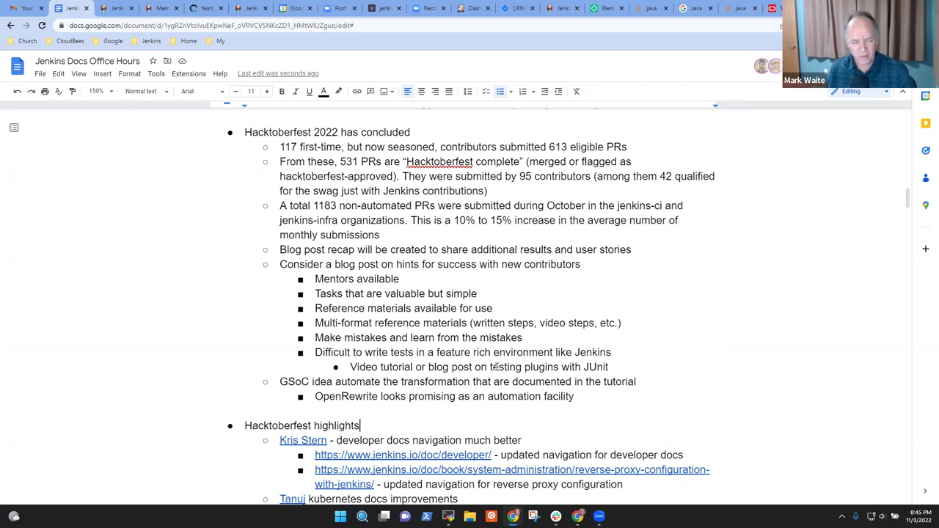
key(shift+Home)
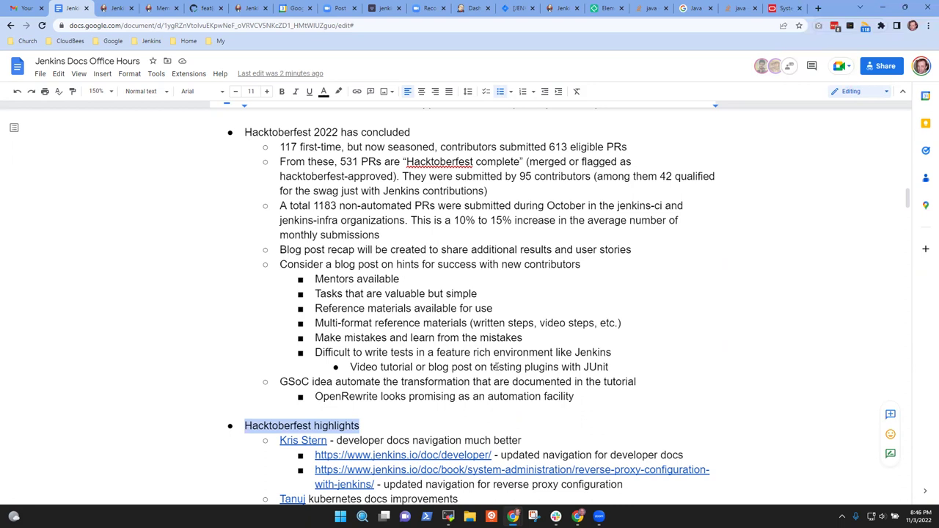
- Scroll down to show the Hacktoberfest highlight links and the 2022-11-03 (Europe) heading
scroll(433, 400, down, 3)
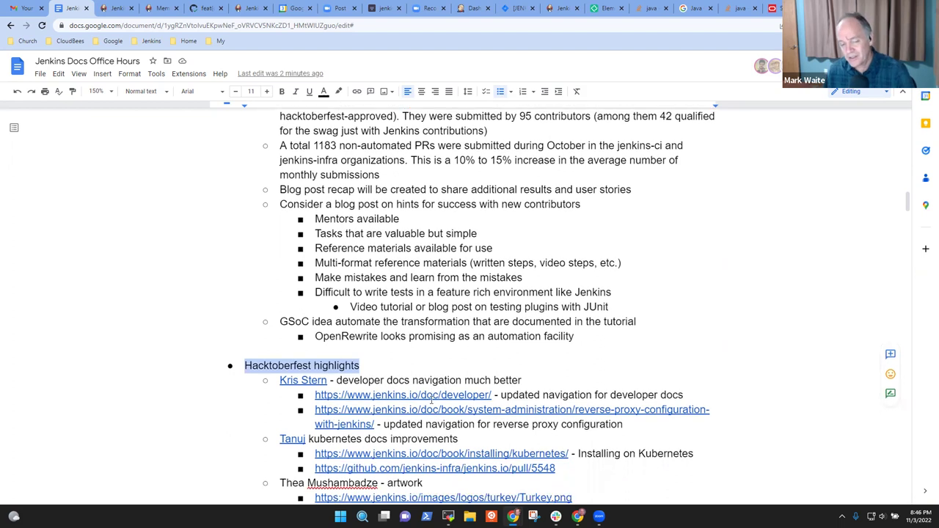
scroll(432, 399, down, 3)
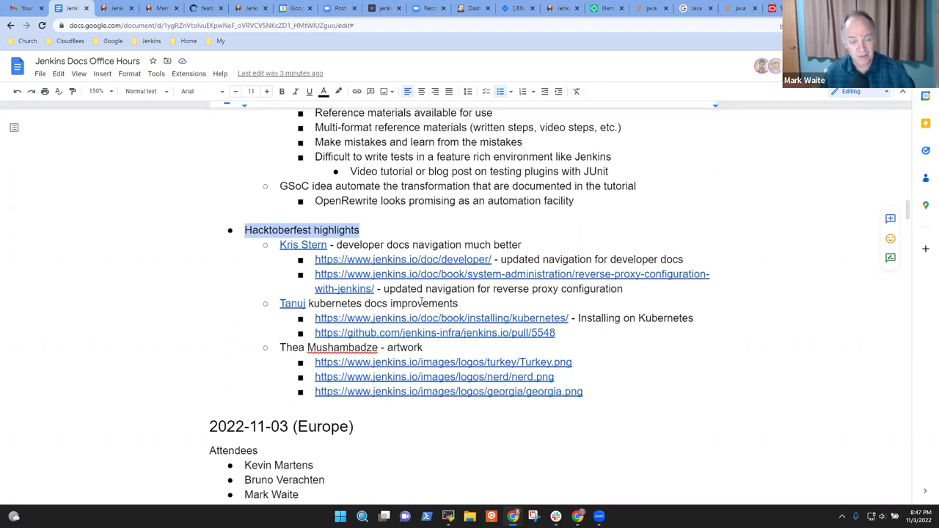
- Open the jenkins.io/doc/developer/ link from the notes in a new tab
click(443, 260)
click(343, 277)
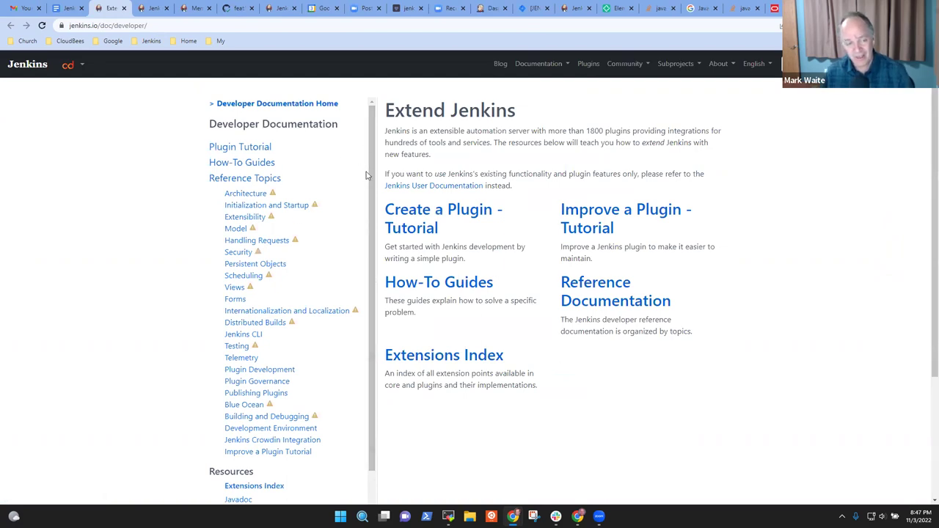
scroll(315, 176, down, 1)
scroll(310, 178, up, 1)
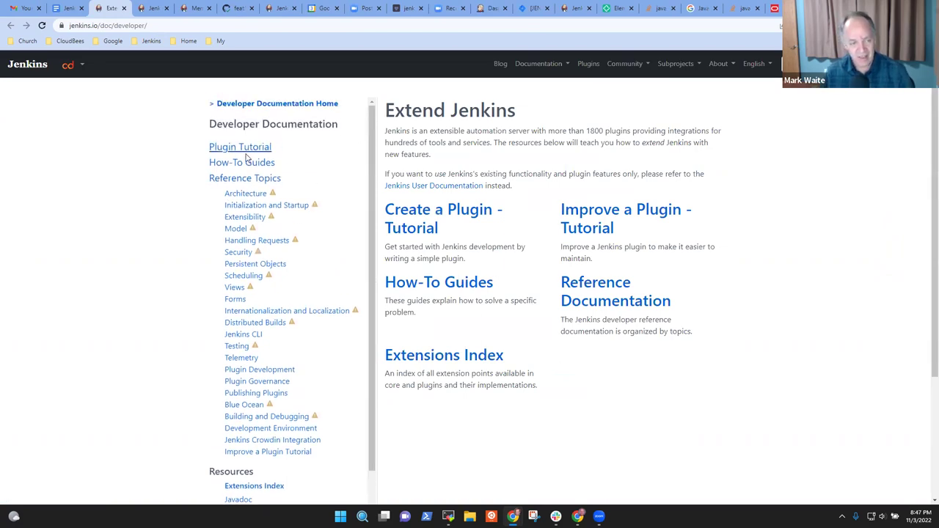
- Browse the Improve a Plugin and Create a Plugin tutorials
click(600, 227)
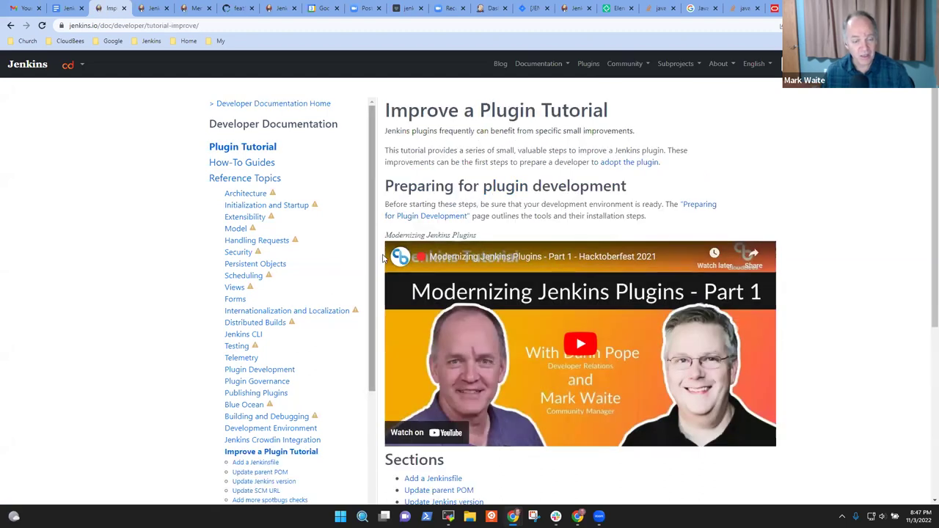
scroll(377, 262, down, 4)
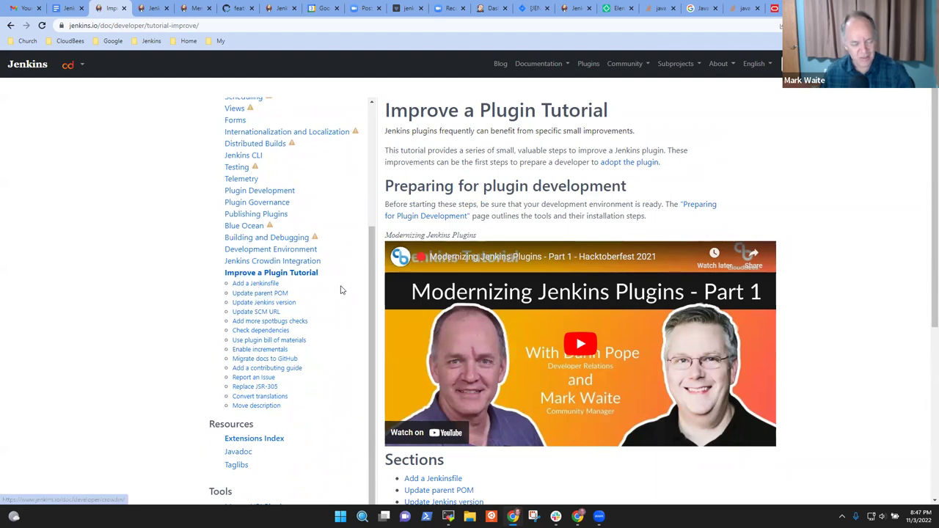
drag(370, 262, 388, 110)
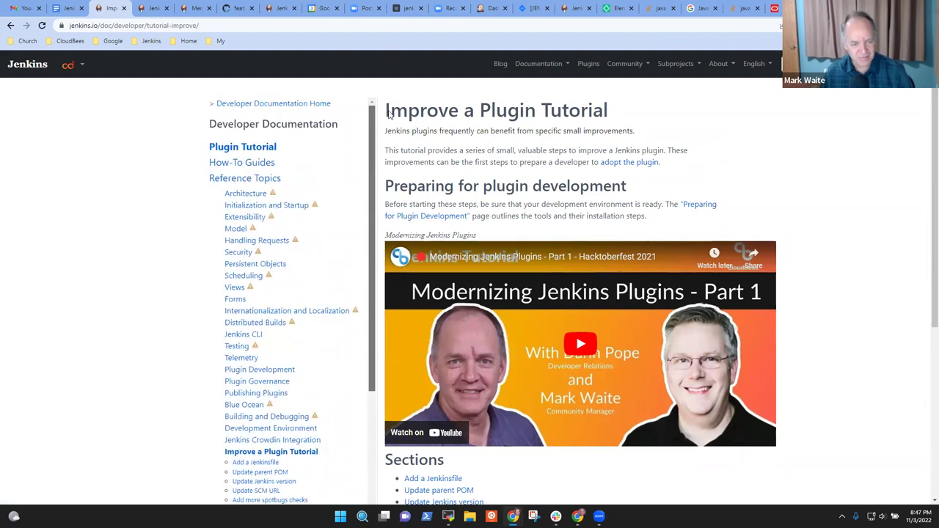
click(290, 104)
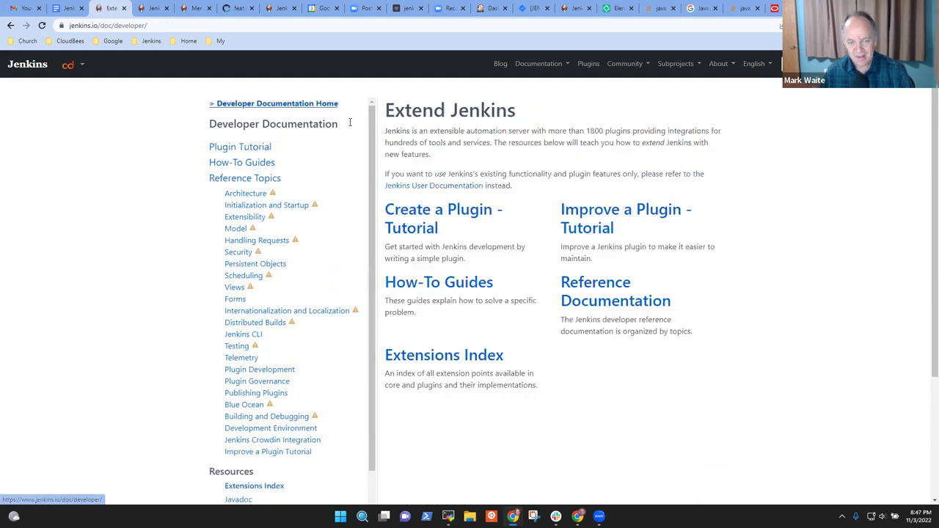
click(413, 219)
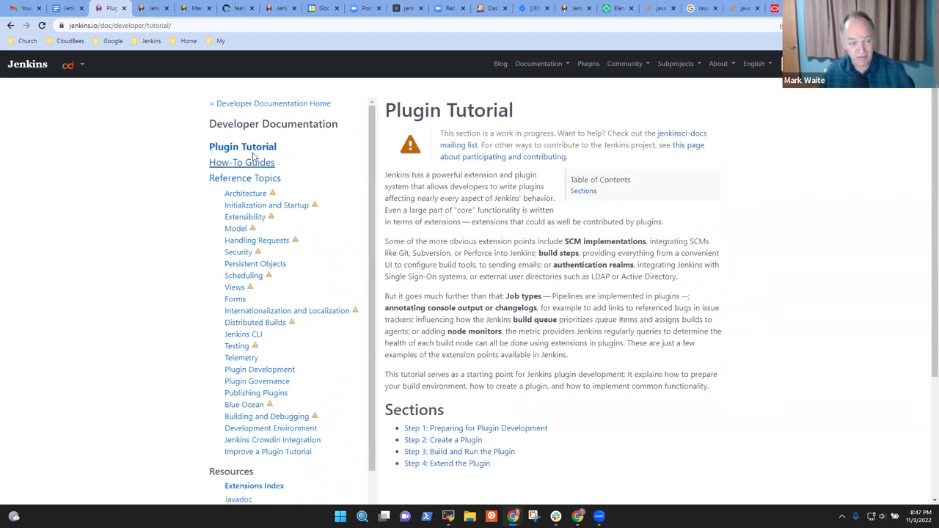
- Visit the How-To Guides, Reference Topics and Javadoc developer pages
click(269, 164)
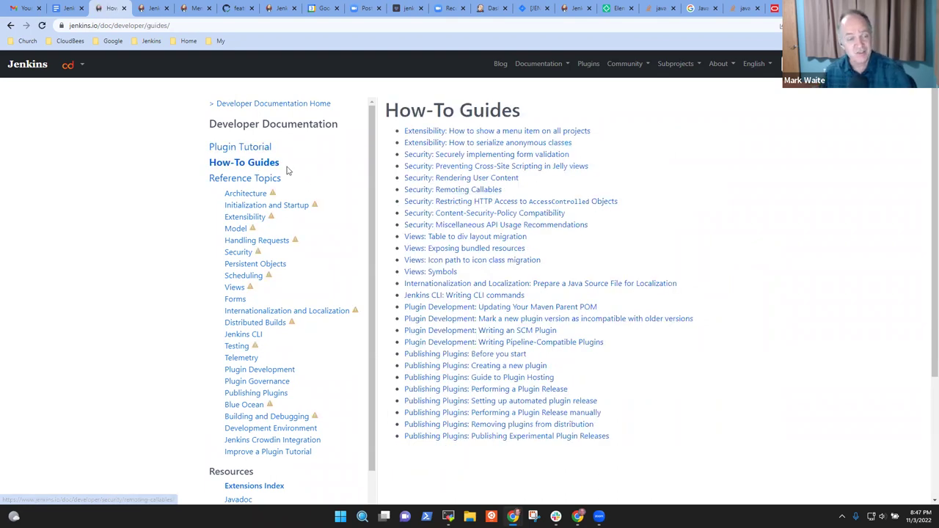
click(220, 178)
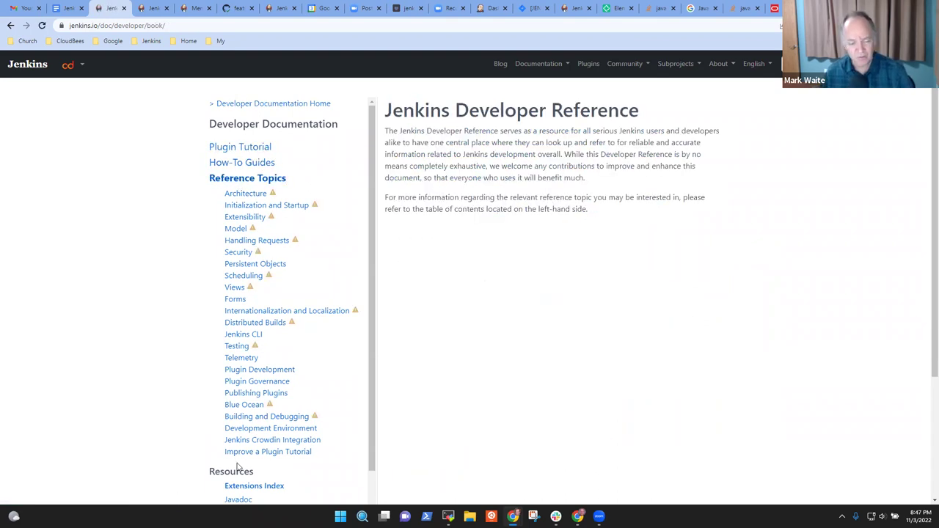
scroll(237, 468, down, 1)
click(243, 455)
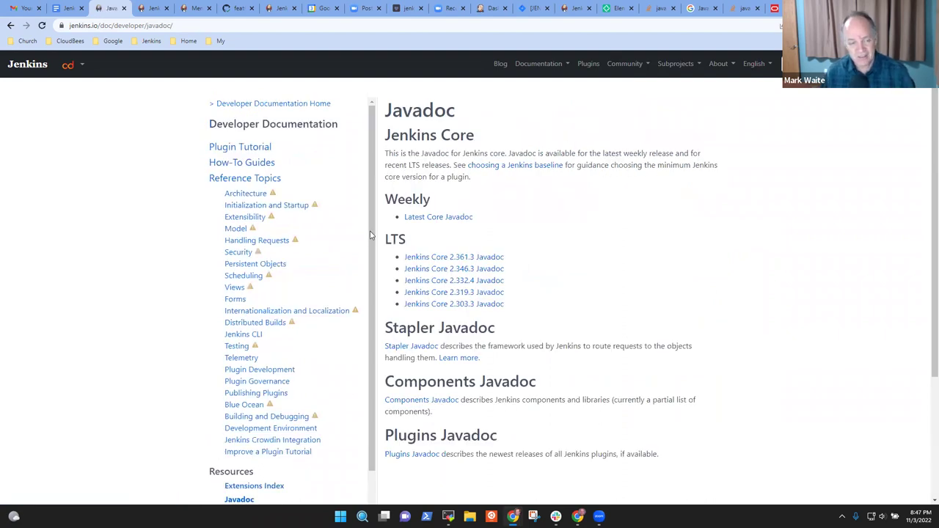
scroll(372, 242, down, 1)
scroll(378, 242, up, 1)
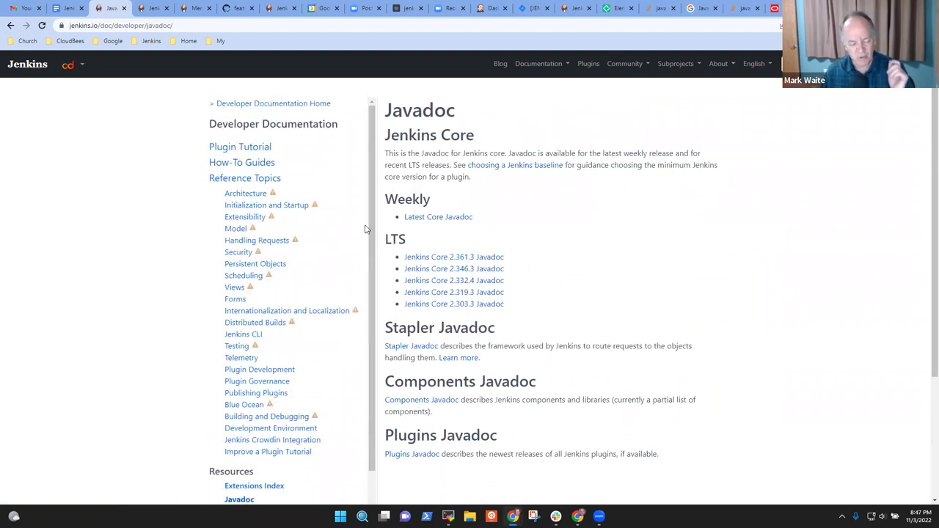
- Go to the User Guide's System Administration and Troubleshooting Jenkins chapters
click(539, 71)
click(551, 88)
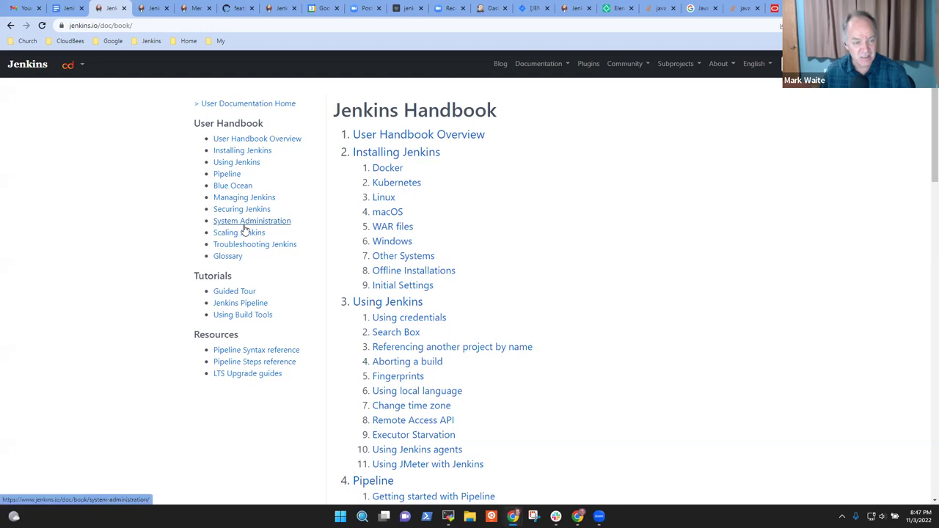
click(245, 227)
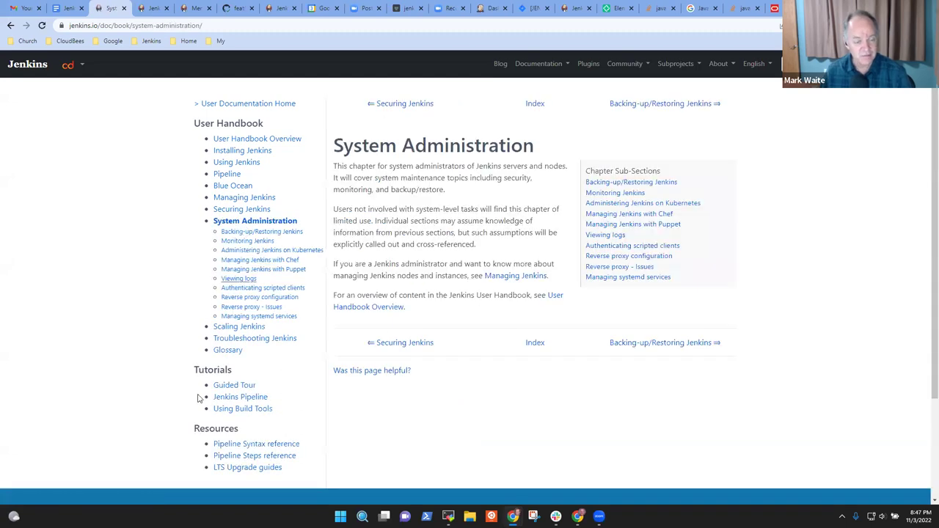
click(239, 339)
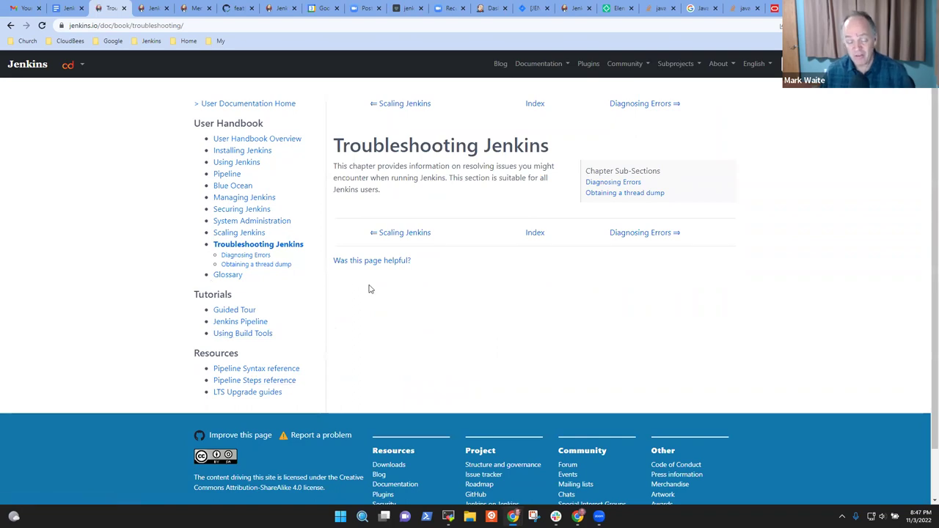
- Return to the Developer Guide home page through the Documentation menu
click(552, 76)
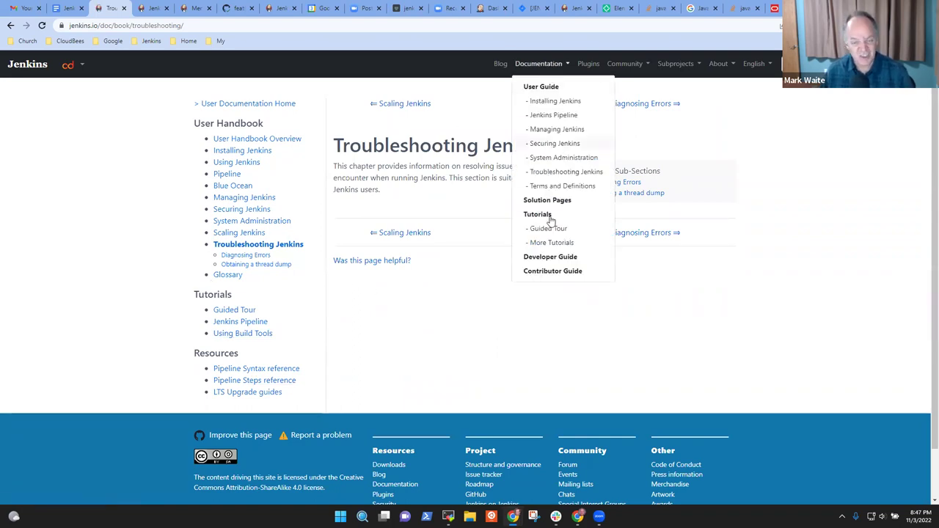
click(567, 260)
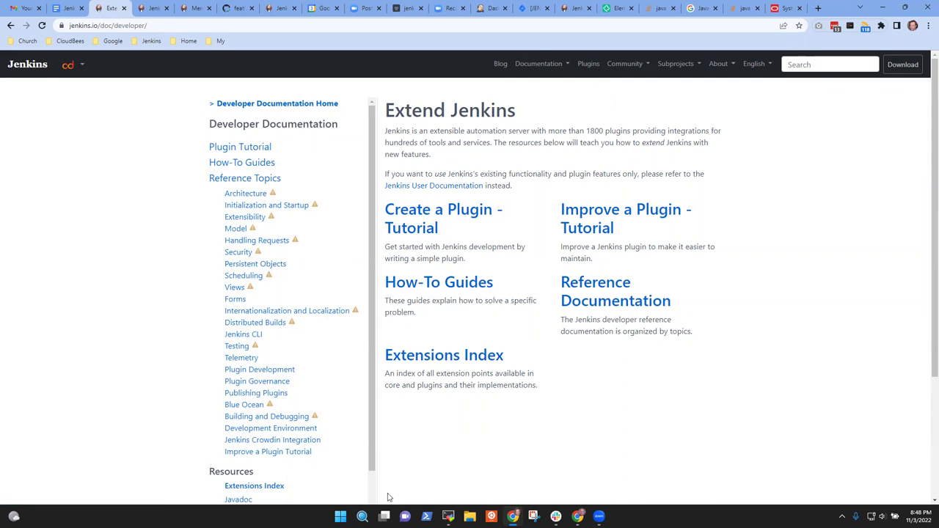
scroll(374, 477, down, 1)
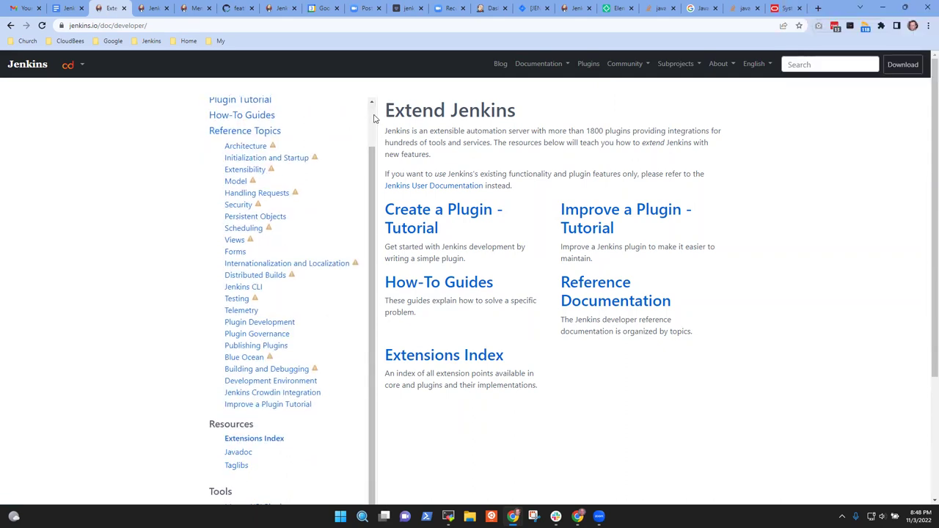
scroll(374, 119, up, 1)
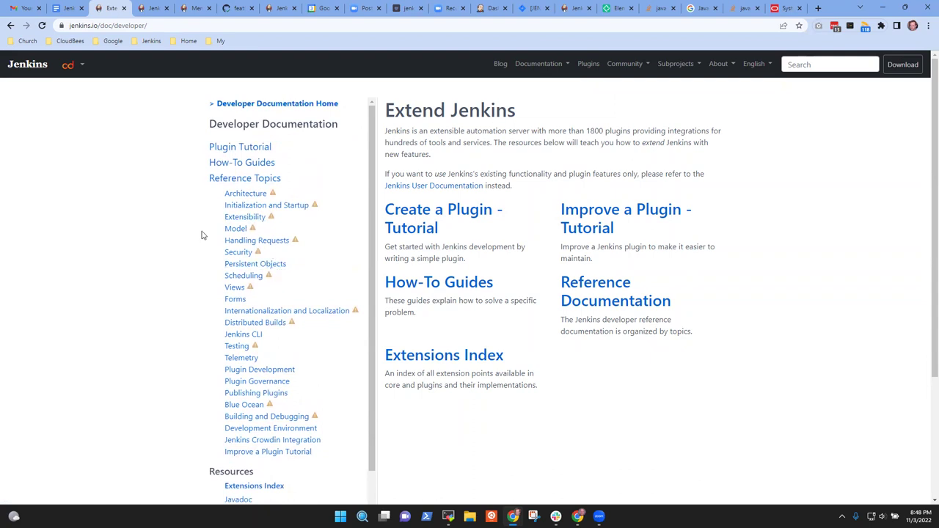
- Review Model, Persistent Objects and its XStream compatibility, incompatible releases and custom converter pages
click(235, 228)
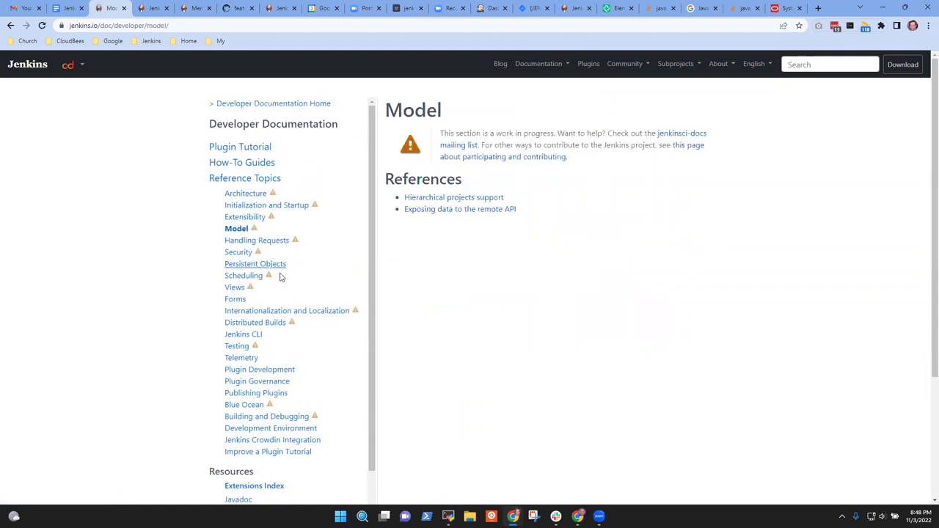
click(237, 266)
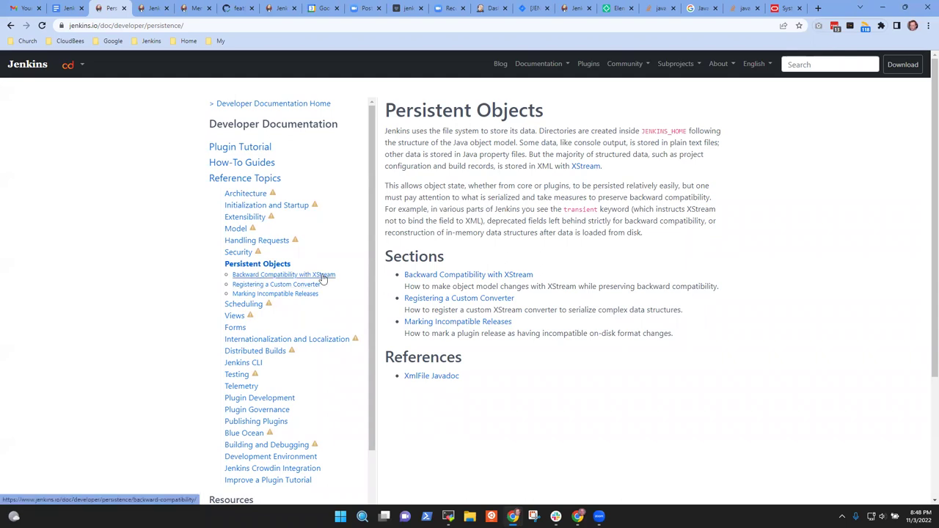
click(465, 277)
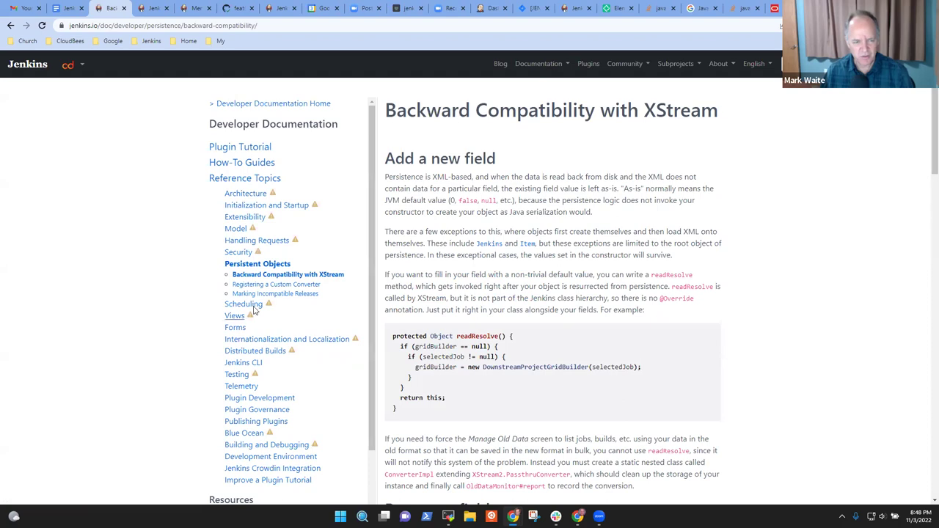
click(286, 294)
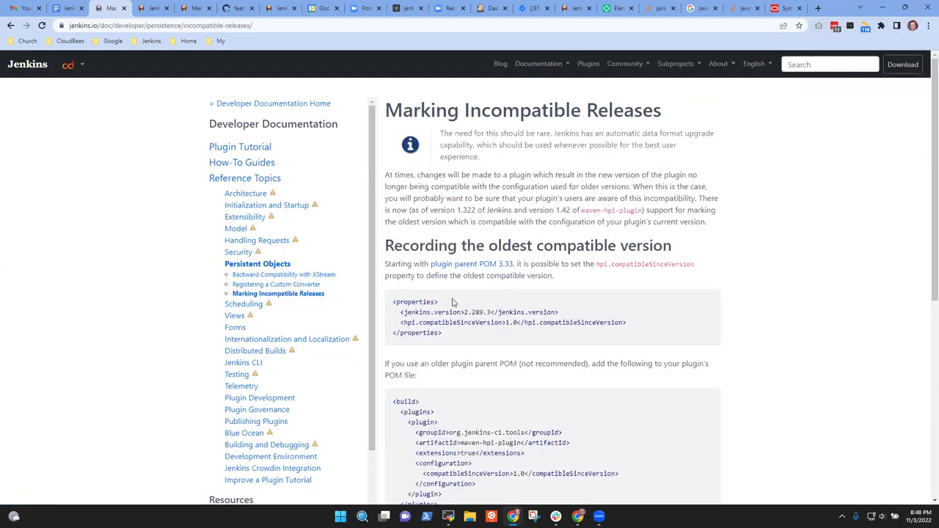
click(305, 287)
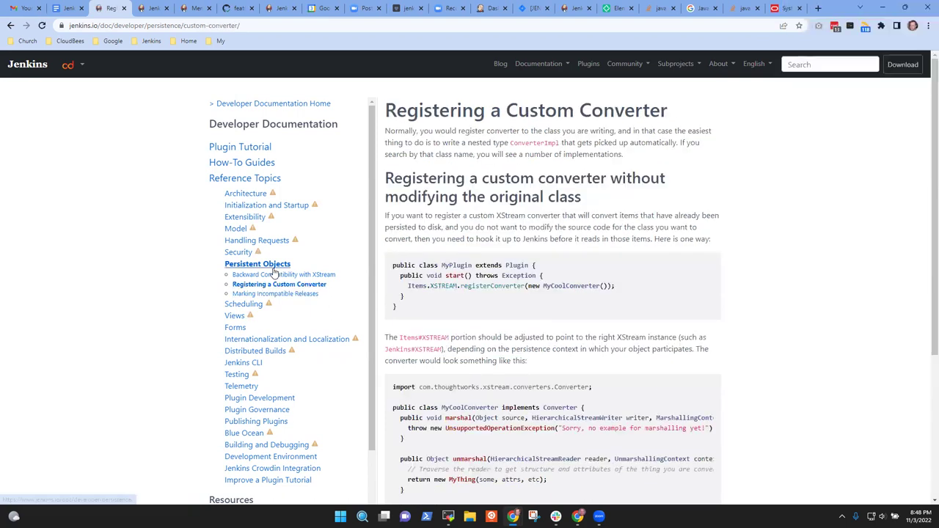
click(273, 273)
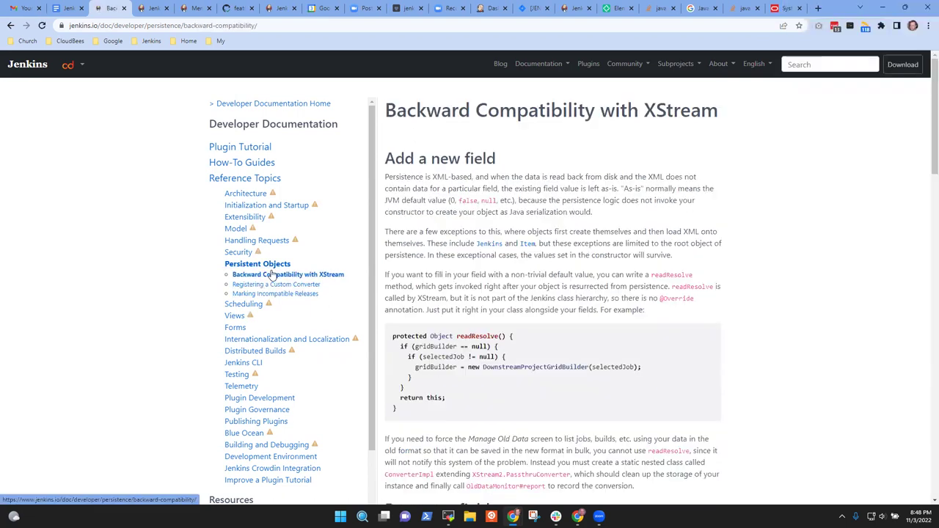
- Visit Scheduling, Views, Read only view, Forms, Form validation, tool tips, and Initialization and Startup
click(241, 304)
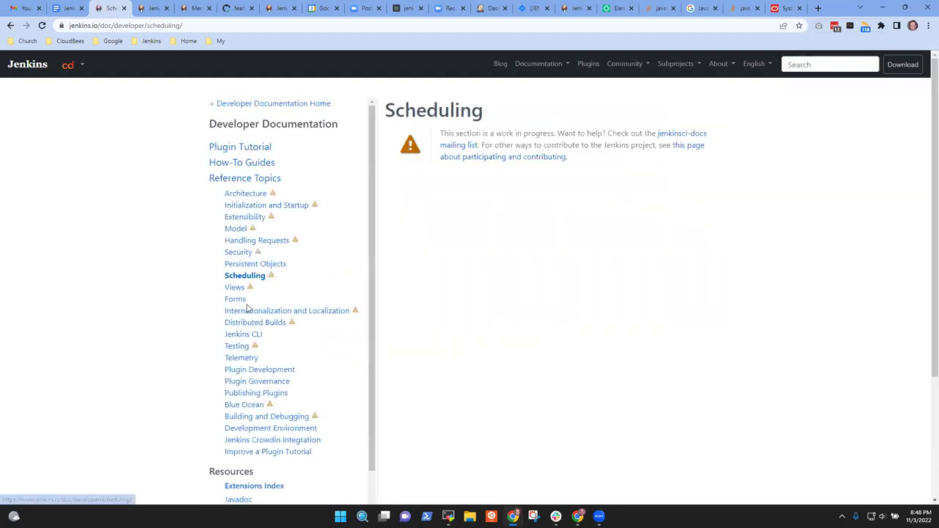
click(235, 287)
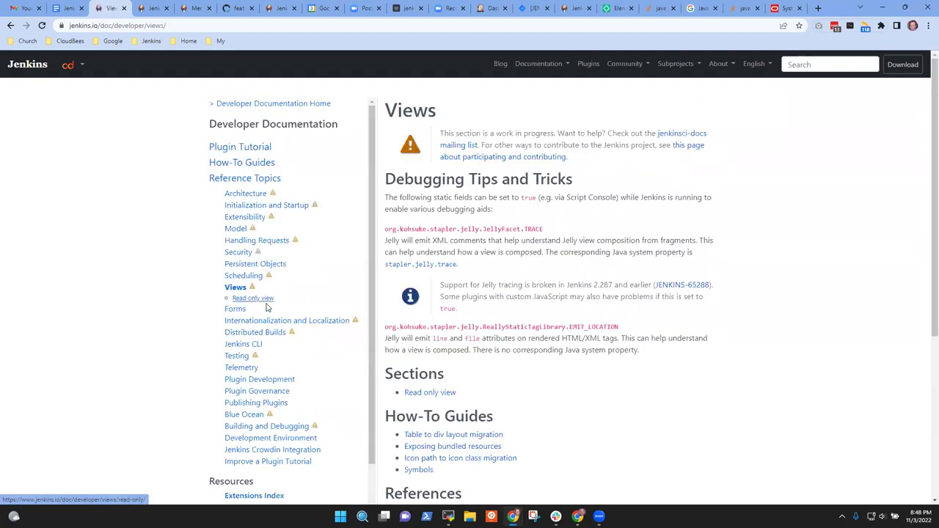
click(254, 297)
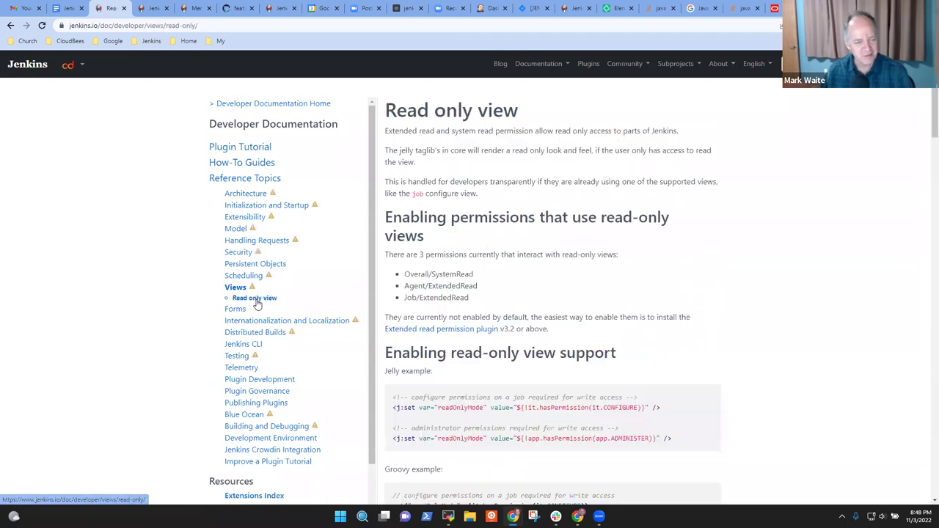
click(235, 309)
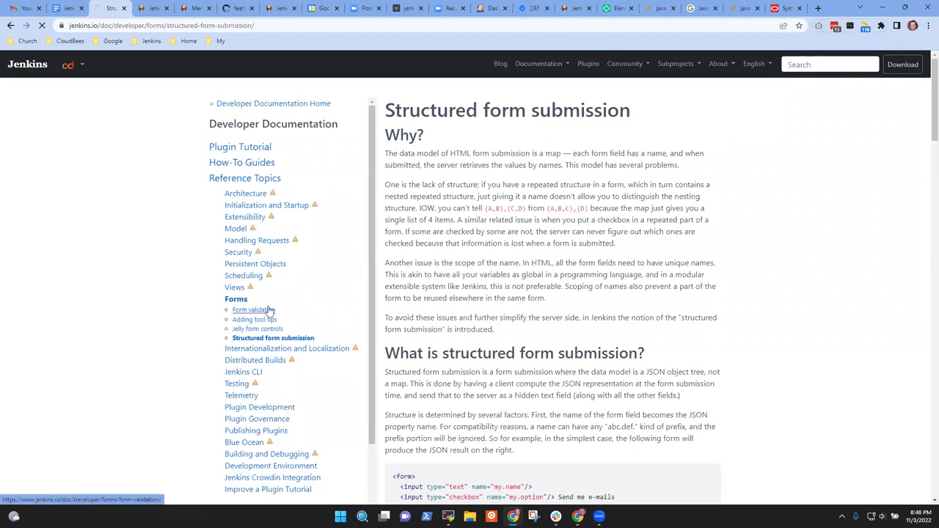
click(269, 310)
click(264, 323)
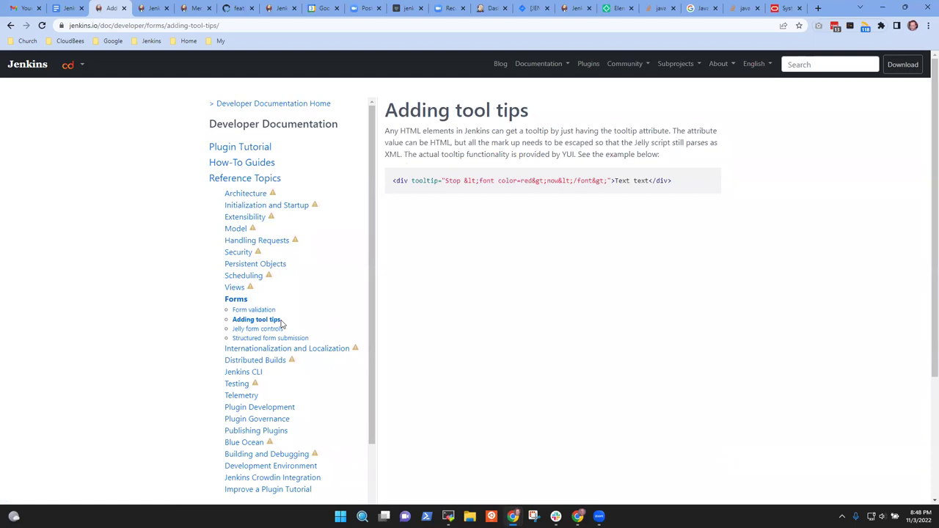
click(250, 207)
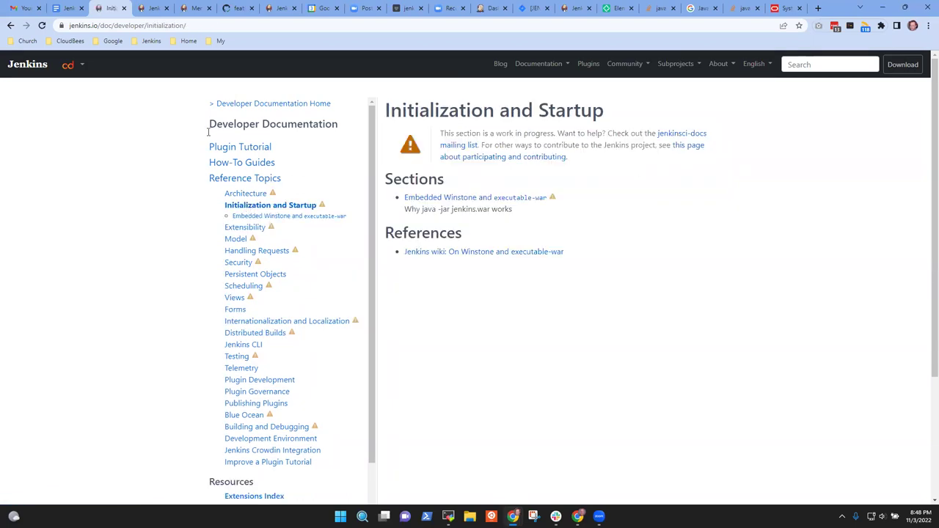
- Open the Embedded Winstone and executable-war page and link to its References section
key(ctrl+l)
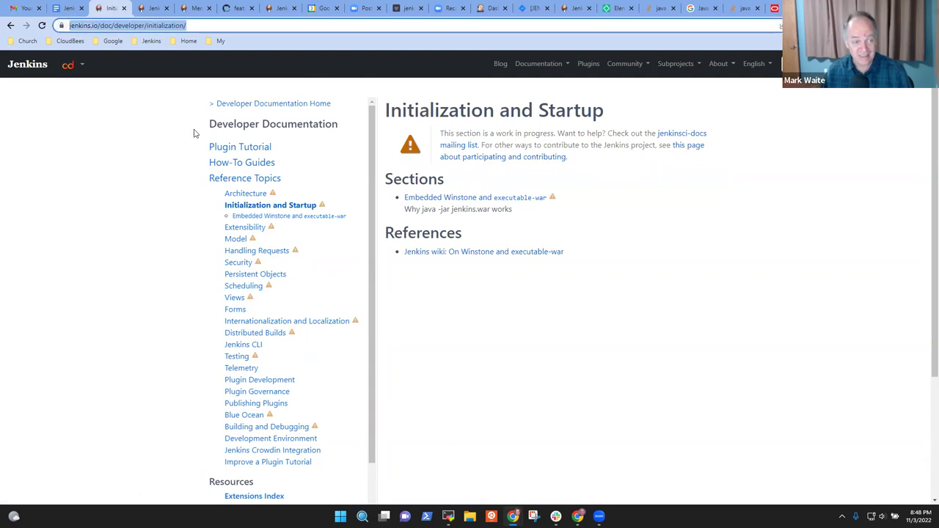
click(302, 221)
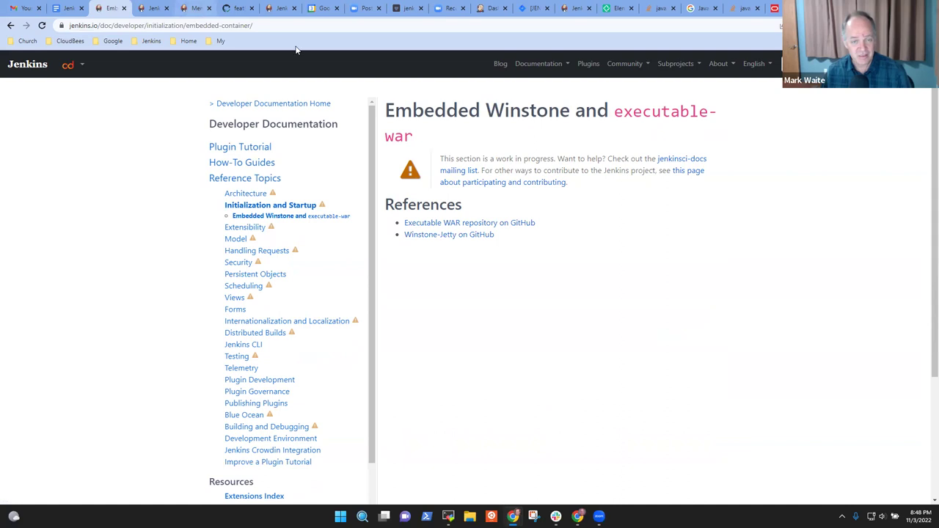
drag(233, 25, 258, 26)
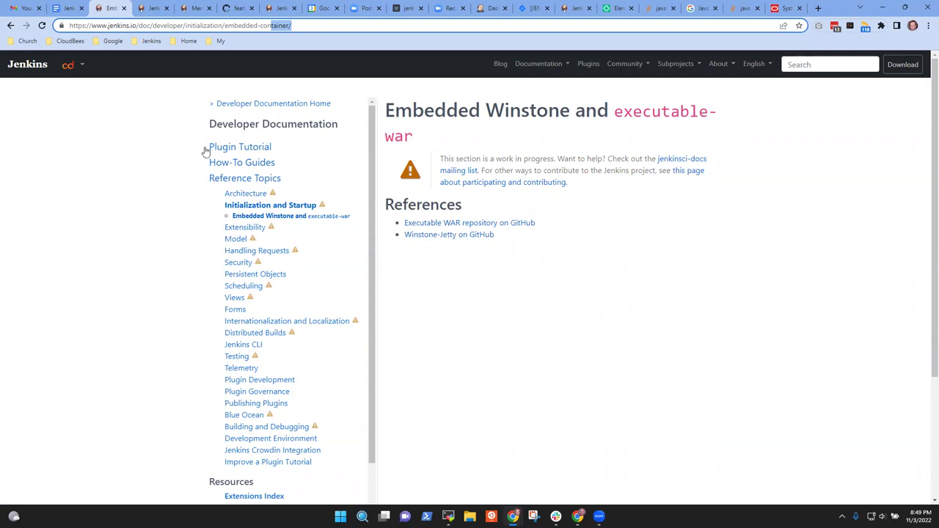
click(312, 25)
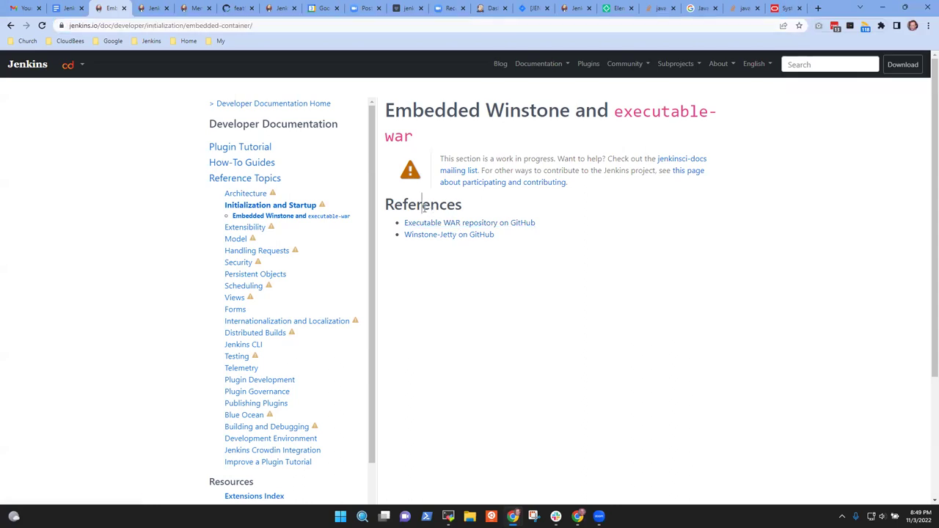
double_click(424, 207)
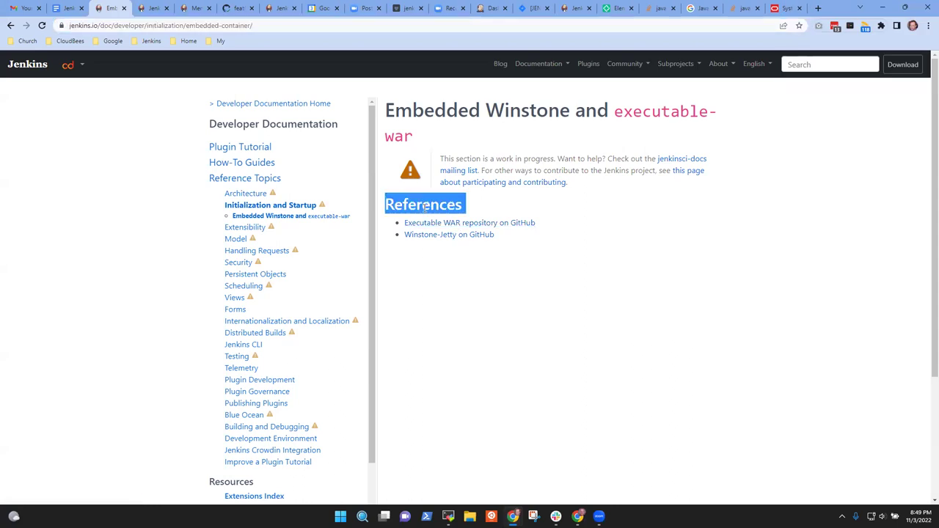
click(424, 208)
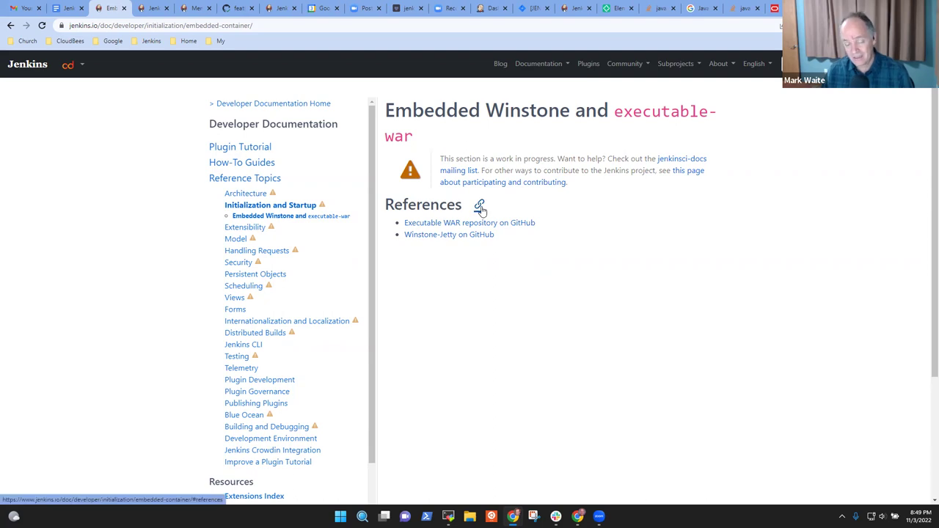
click(480, 208)
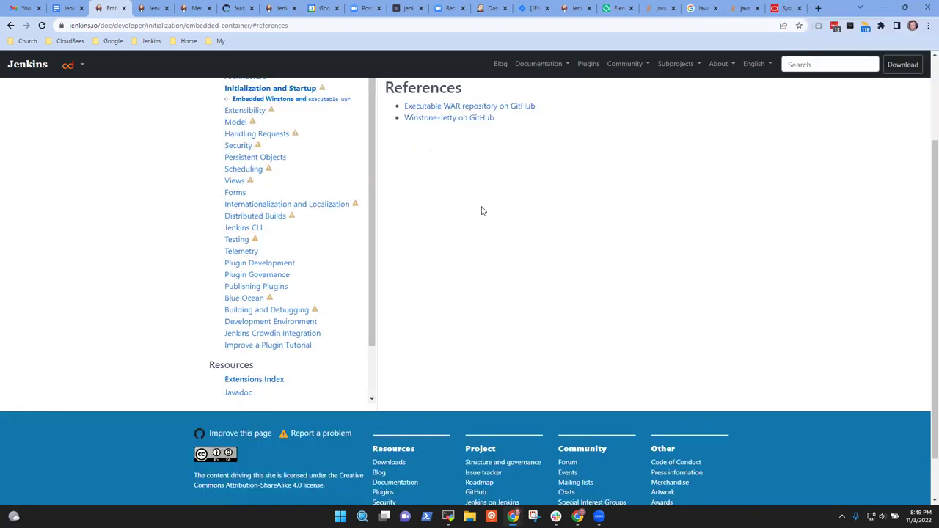
- Remove the #references anchor from the address, reload, and open Internationalization and Localization
scroll(494, 227, up, 2)
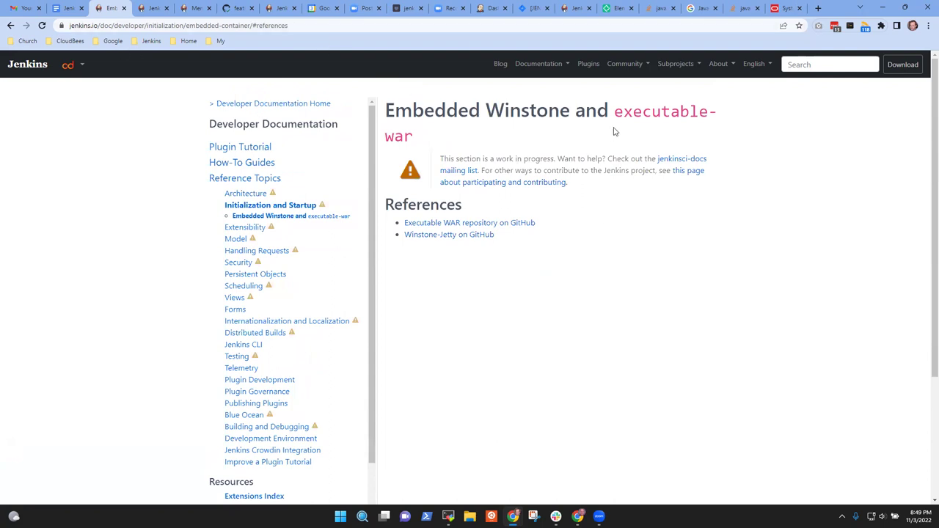
drag(253, 25, 307, 65)
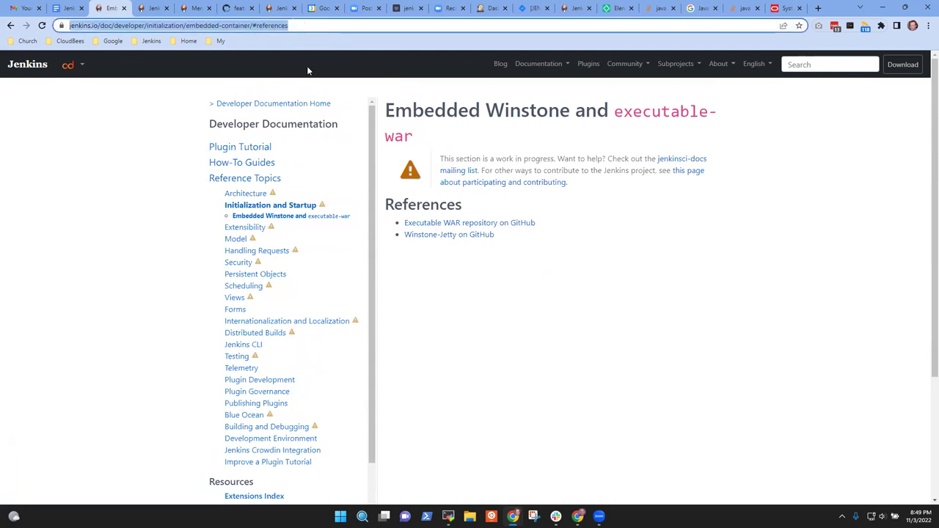
key(BackSpace)
key(BackSpace)
key(Return)
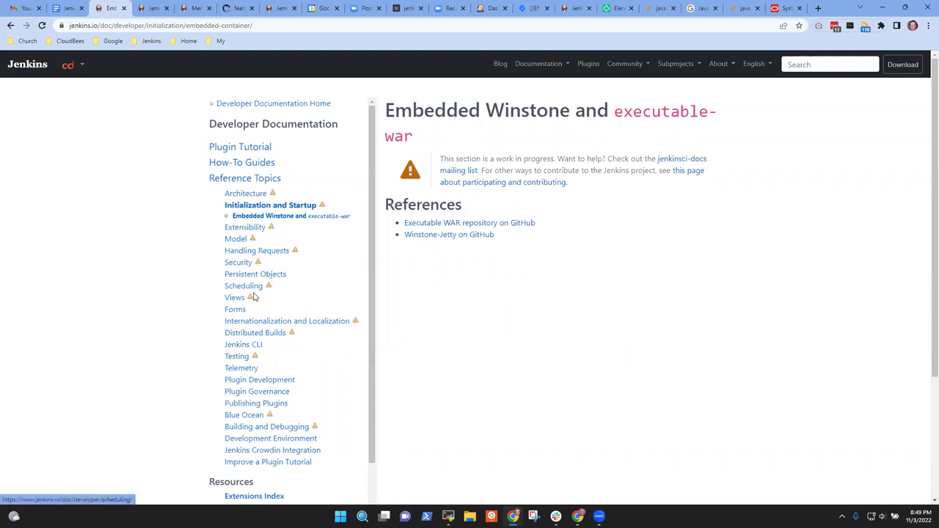
click(279, 325)
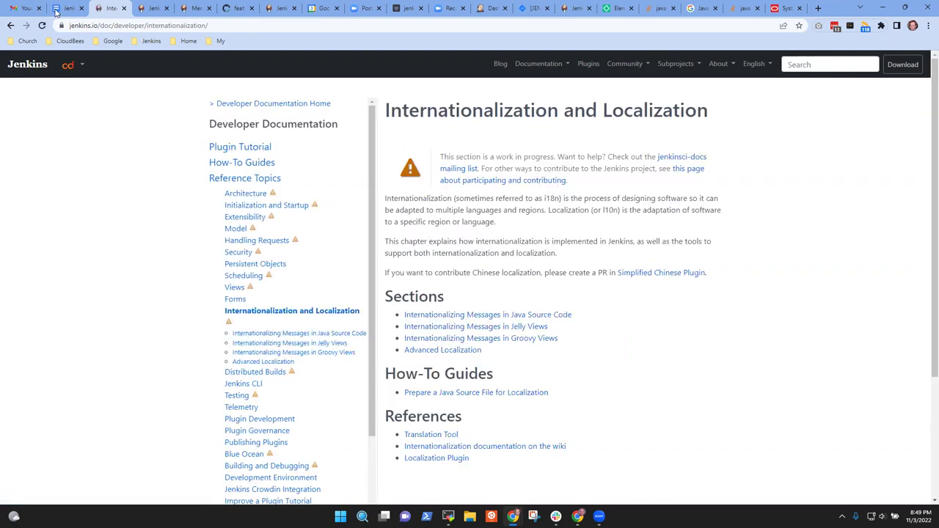
- Back in the notes, open the reverse-proxy-configuration link from its preview card
click(69, 10)
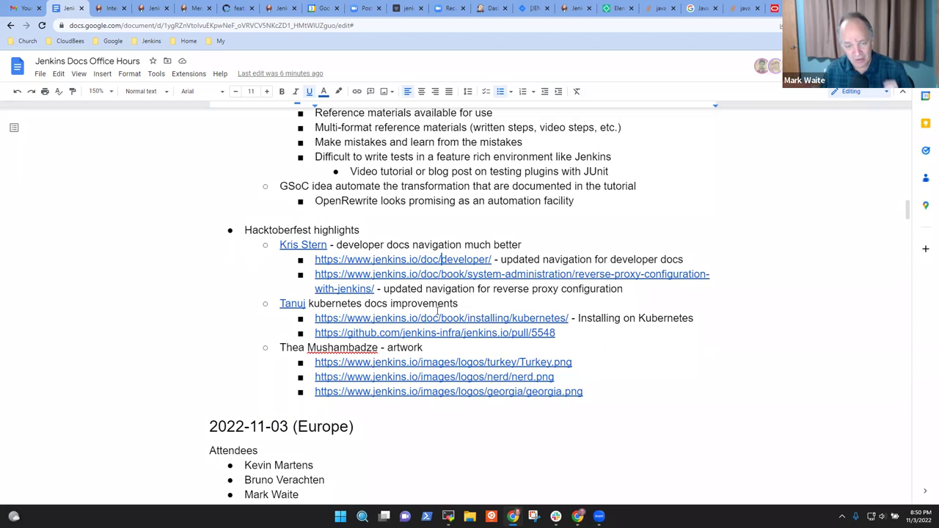
click(427, 276)
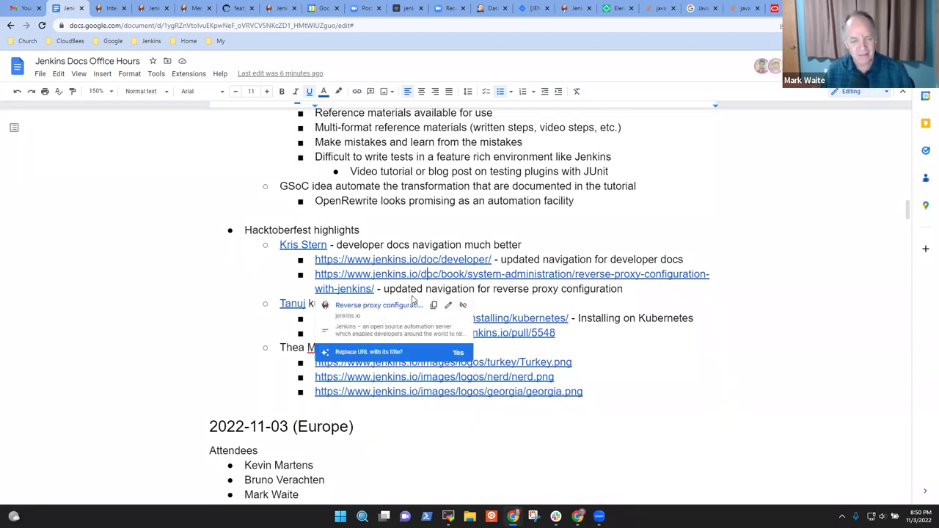
click(384, 305)
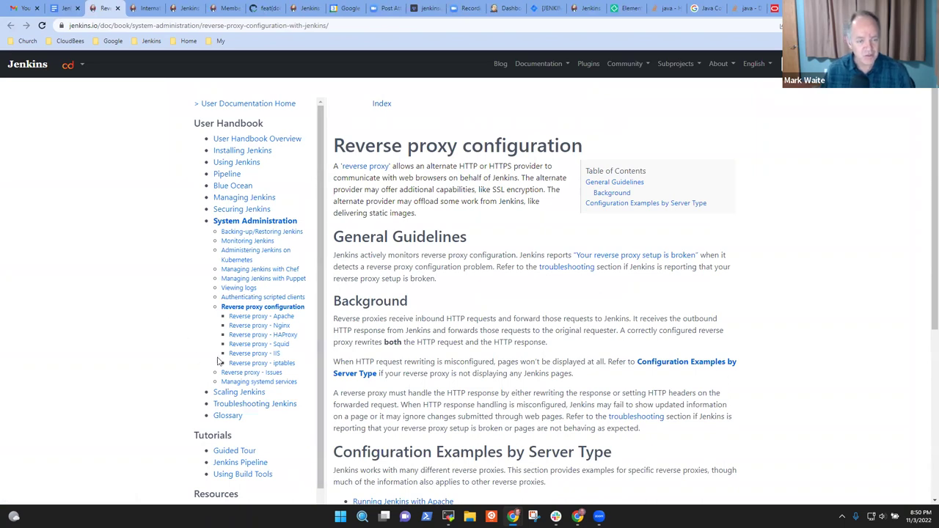
- Switch between the Reverse proxy configuration and Authenticating scripted clients pages
click(243, 298)
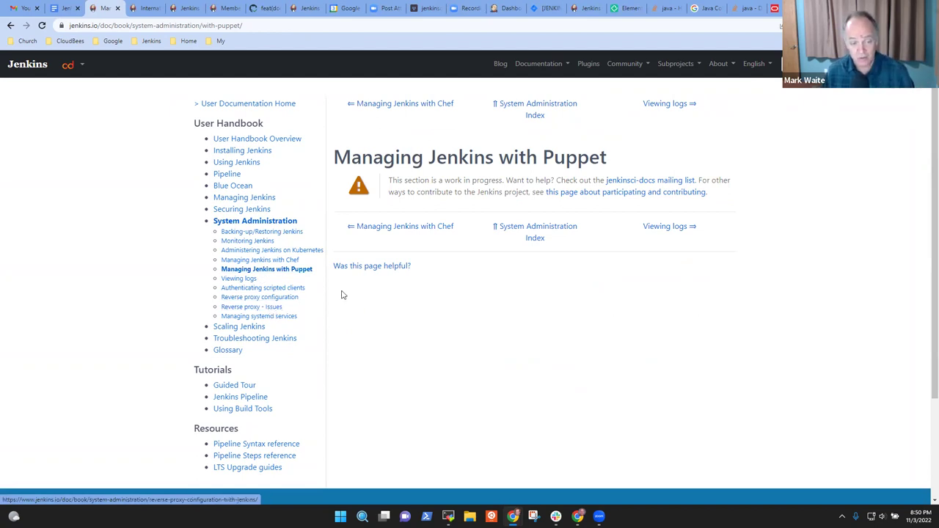
click(269, 297)
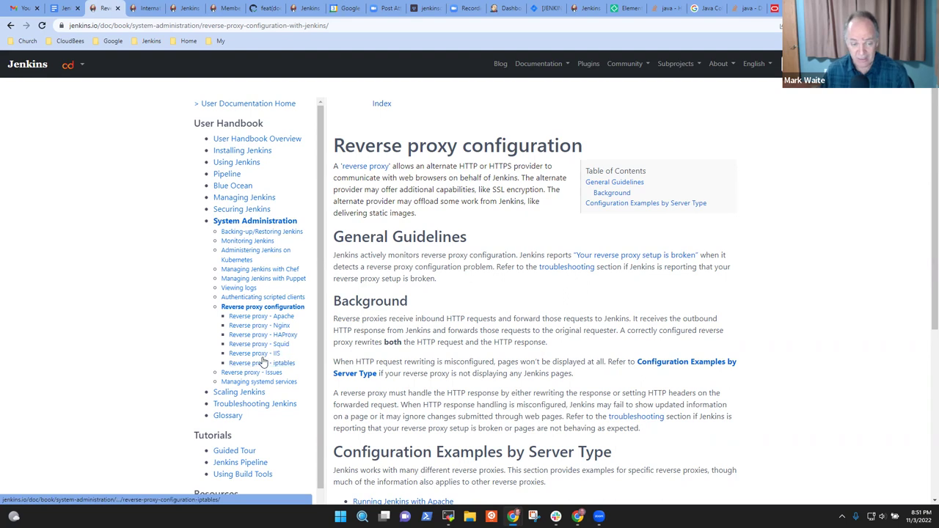
click(261, 297)
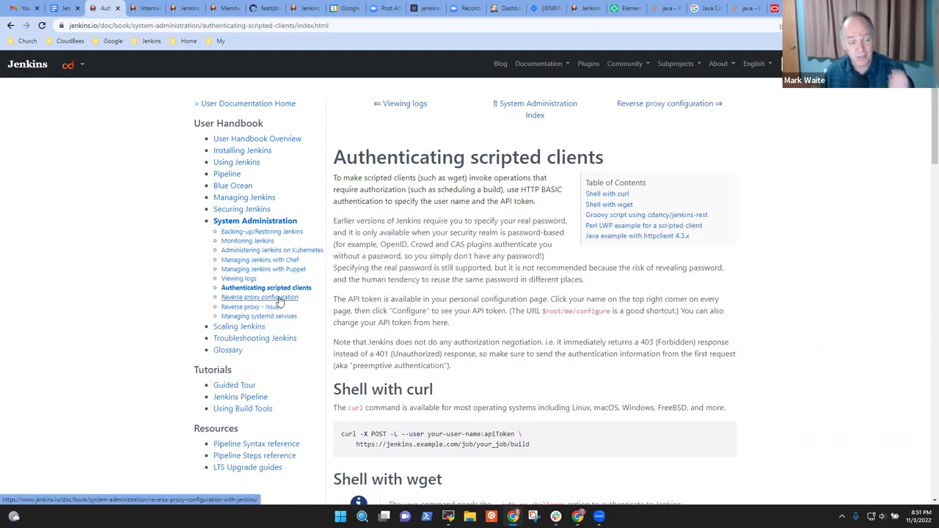
click(279, 297)
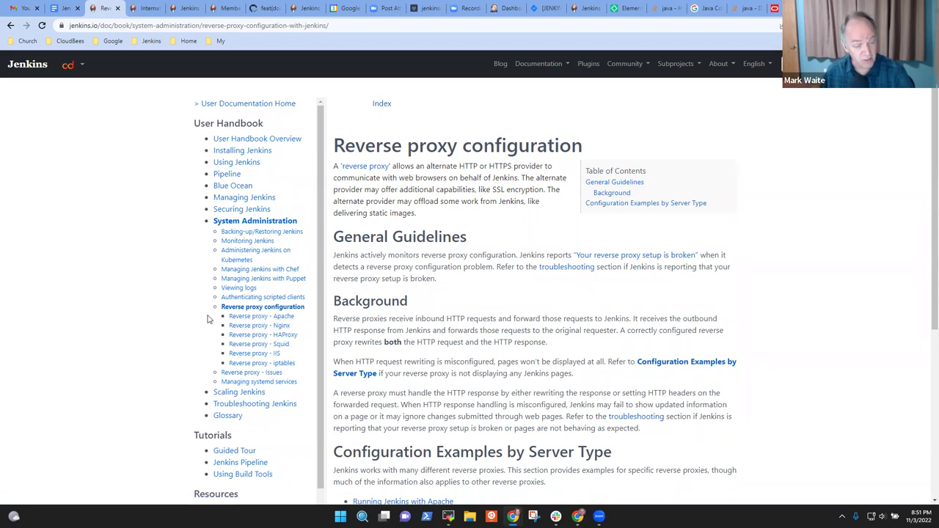
click(269, 297)
click(269, 301)
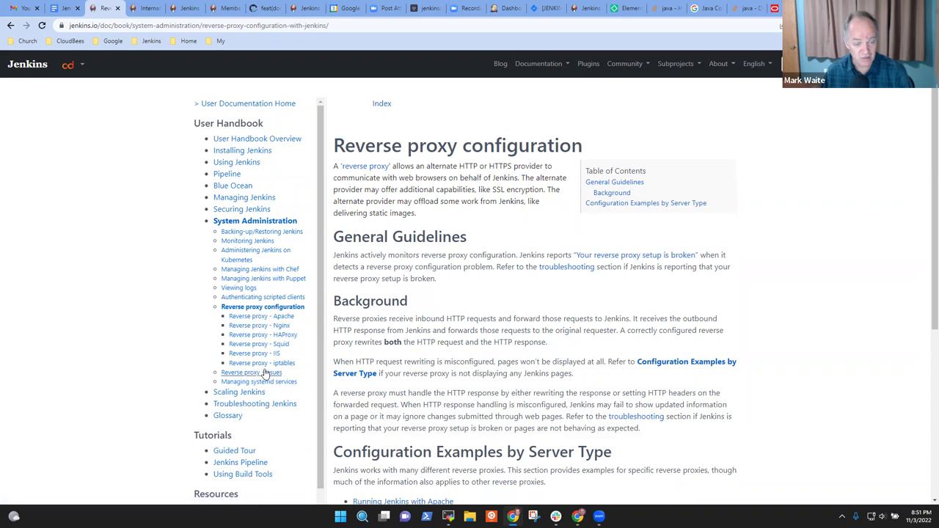
- Browse the iptables, IIS, Kubernetes, backup and monitoring pages, then return to the notes
click(264, 362)
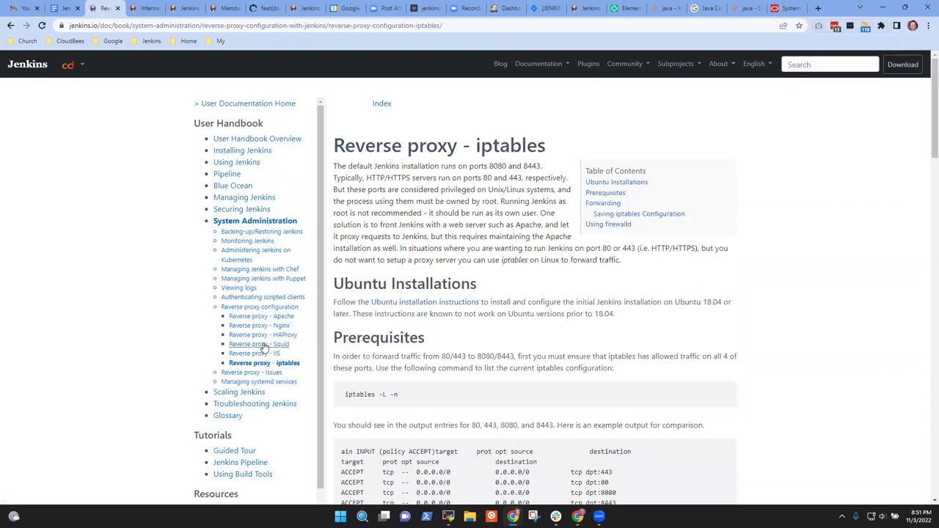
click(258, 353)
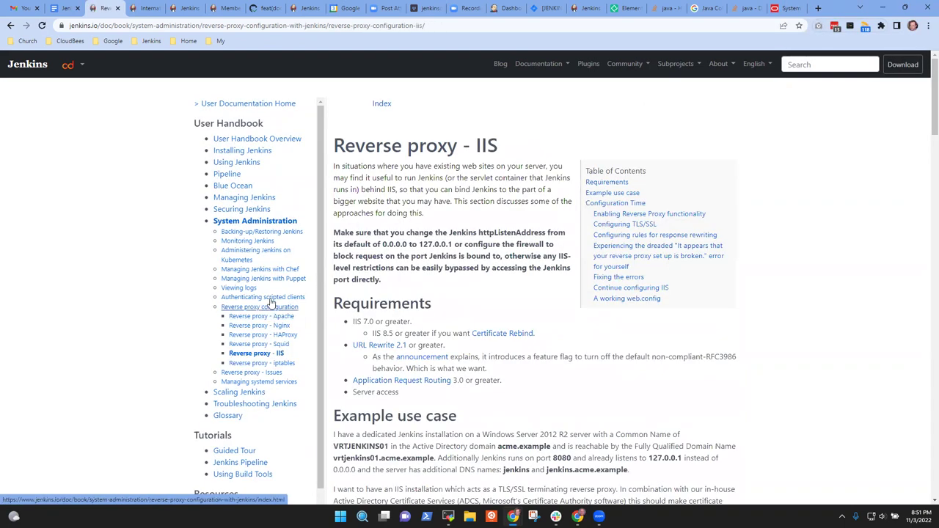
click(269, 300)
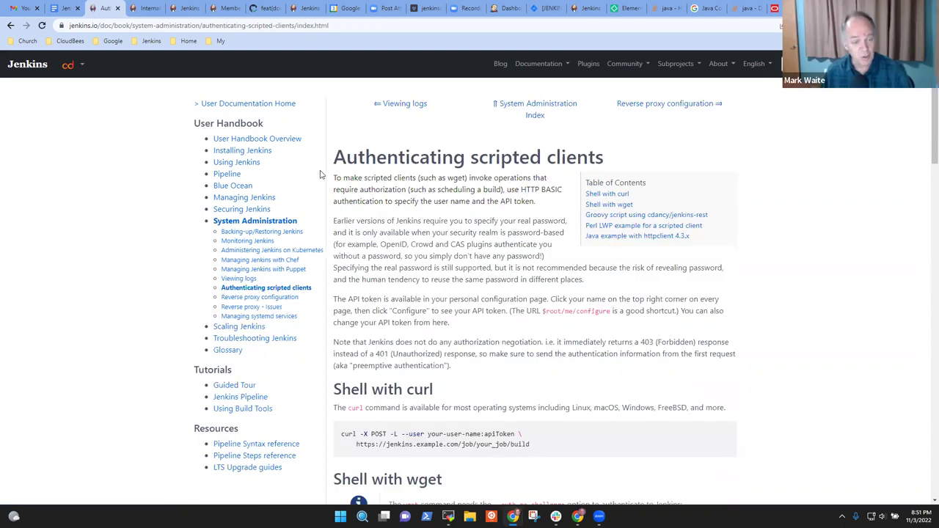
click(278, 297)
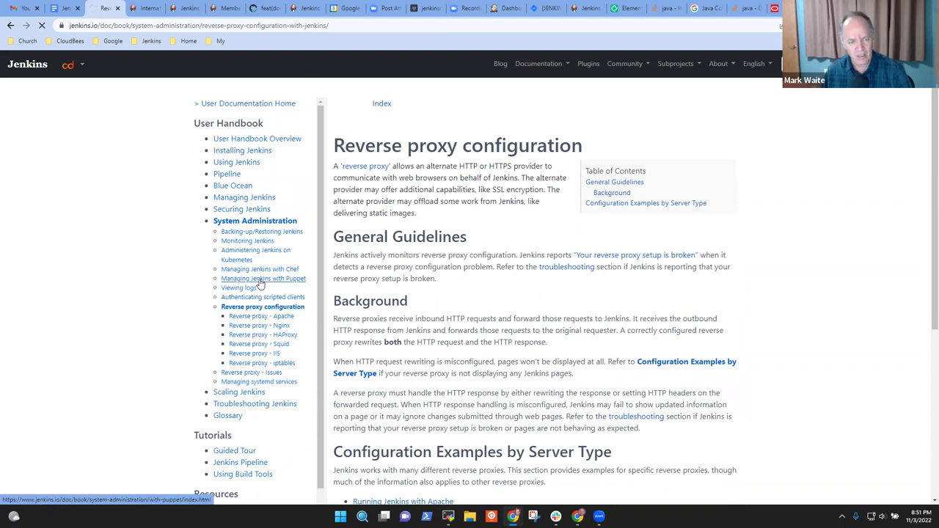
click(260, 253)
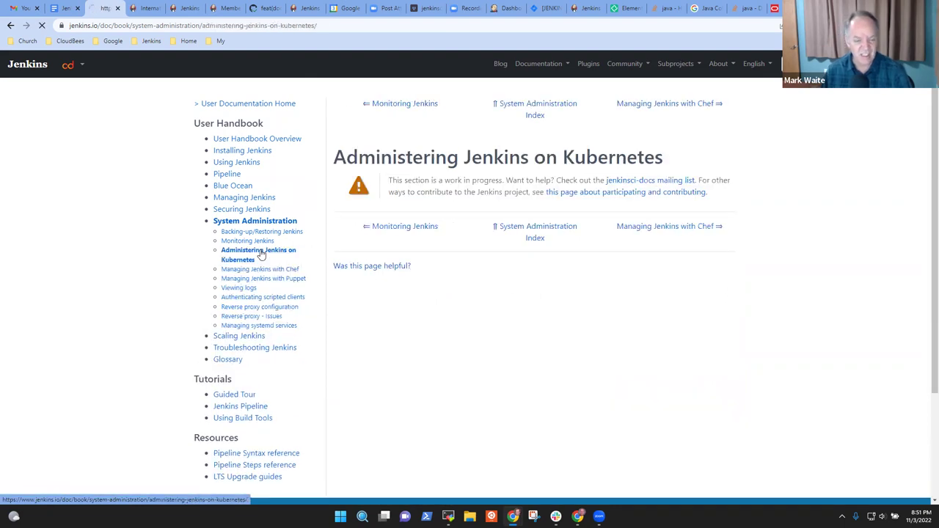
click(253, 232)
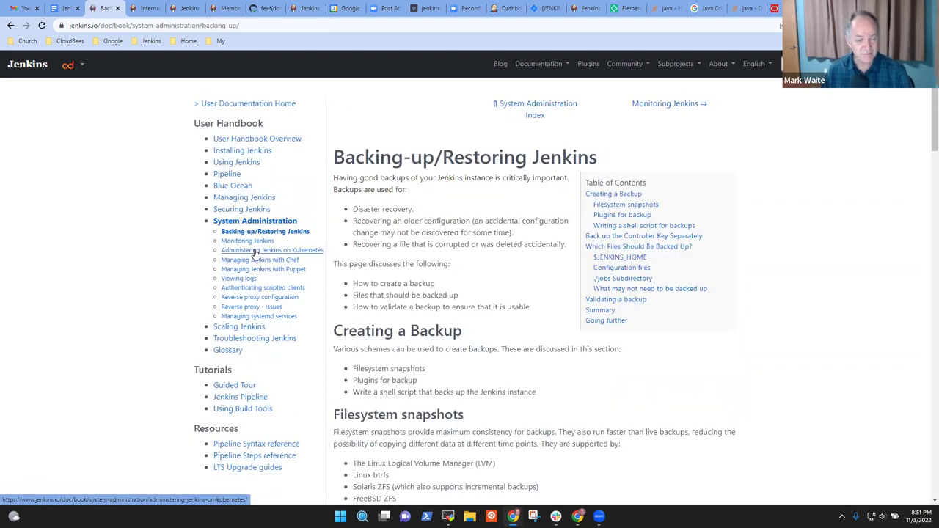
click(251, 240)
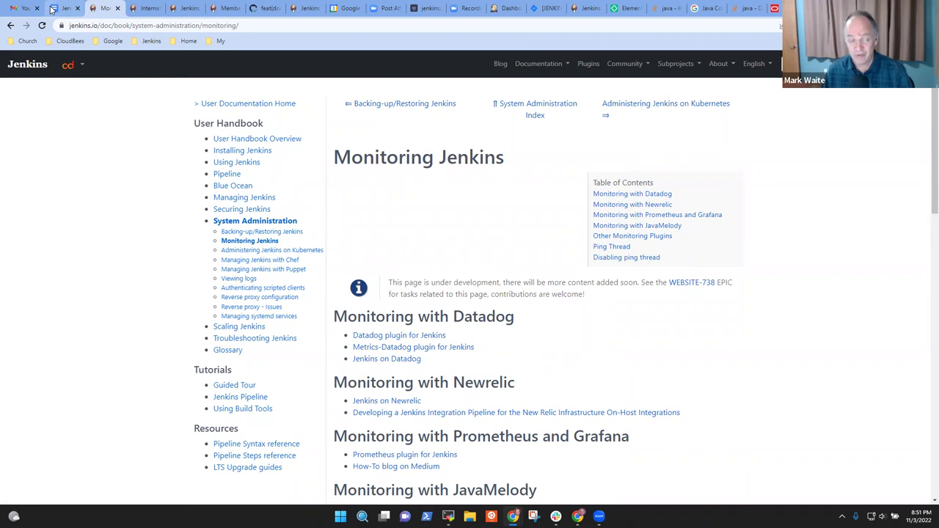
click(53, 9)
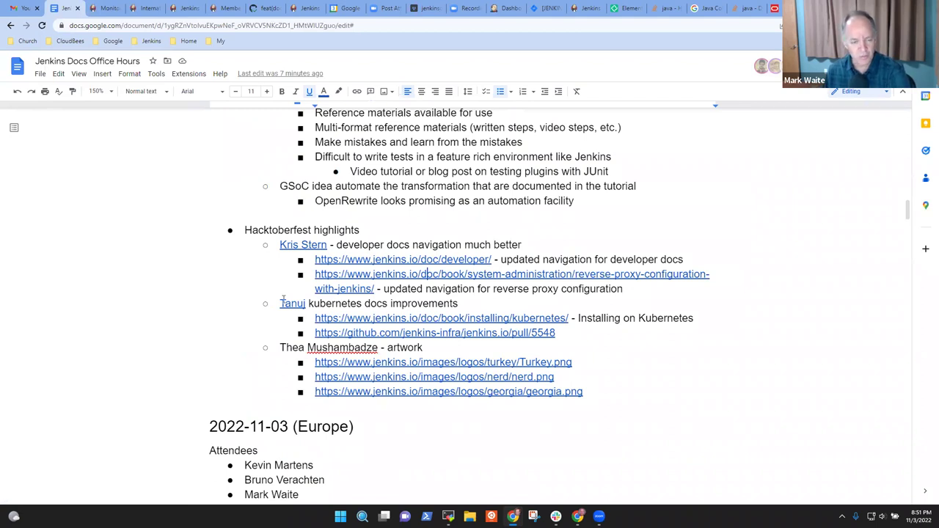
- Highlight the Kubernetes docs improvements line and open the Turkey.png artwork link in a new tab
drag(465, 303, 351, 303)
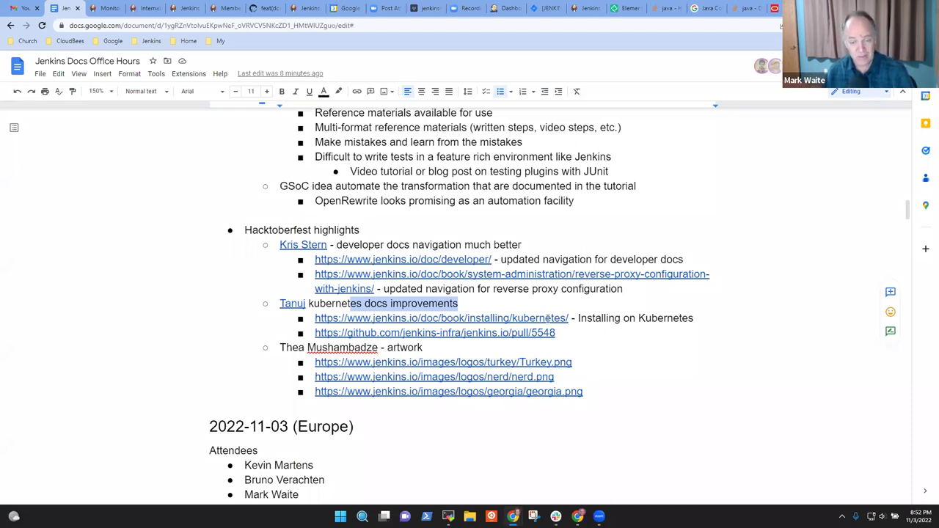
click(512, 376)
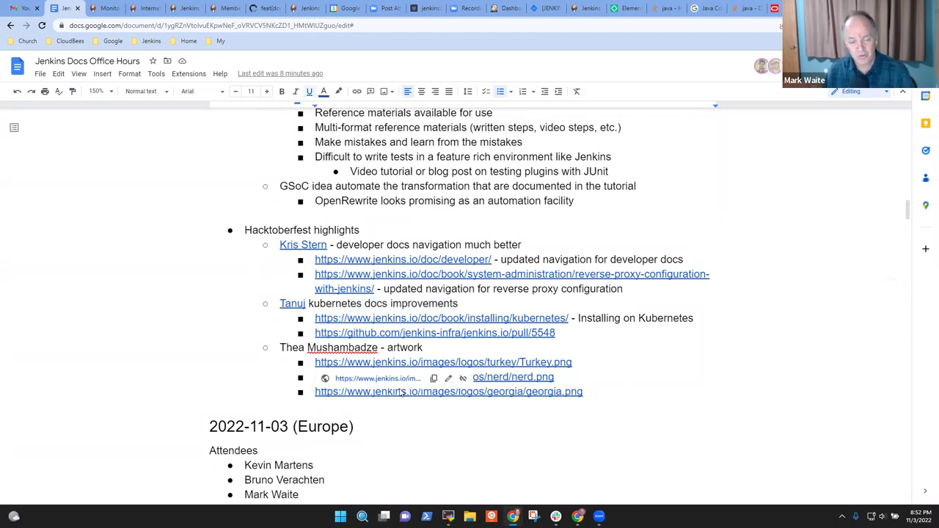
click(382, 378)
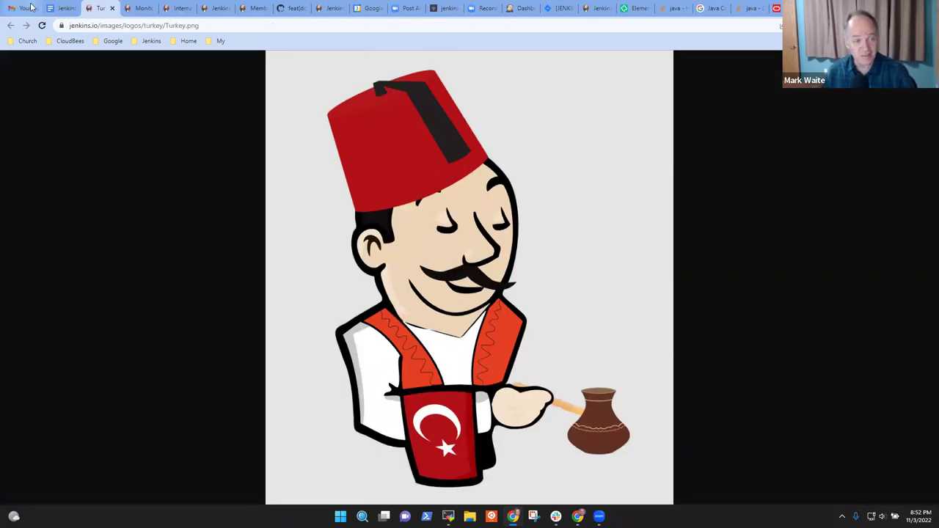
- Open the georgia.png artwork from its link preview in the notes
click(63, 8)
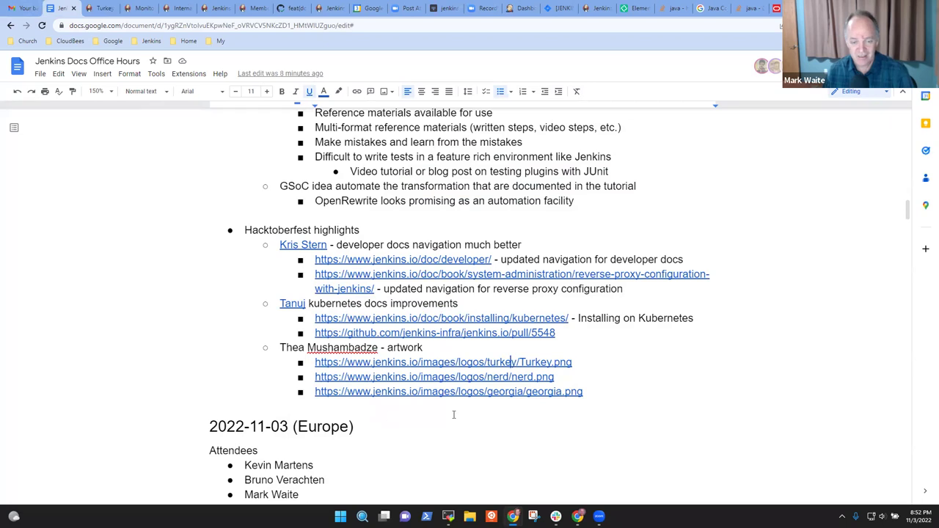
click(489, 391)
click(375, 408)
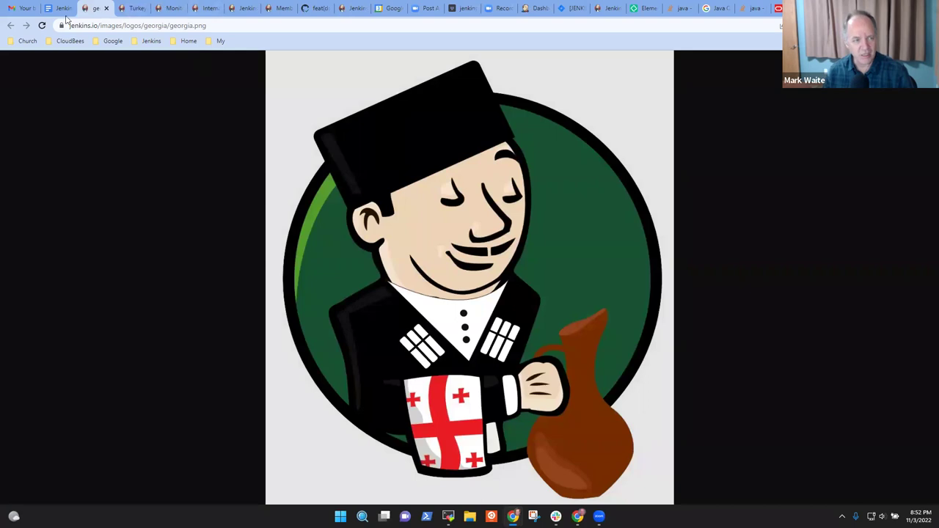
click(65, 9)
click(95, 8)
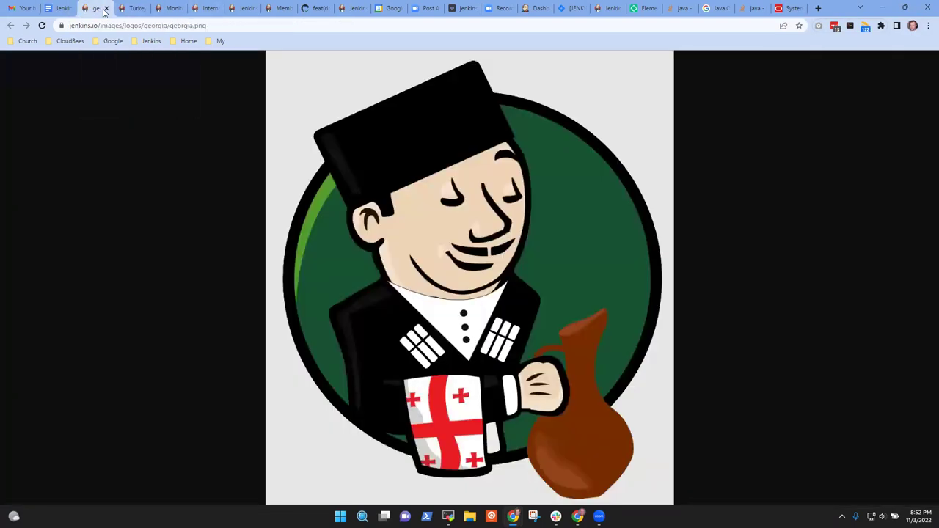
- Open the nerd.png artwork from its link preview, then return to the notes
click(63, 9)
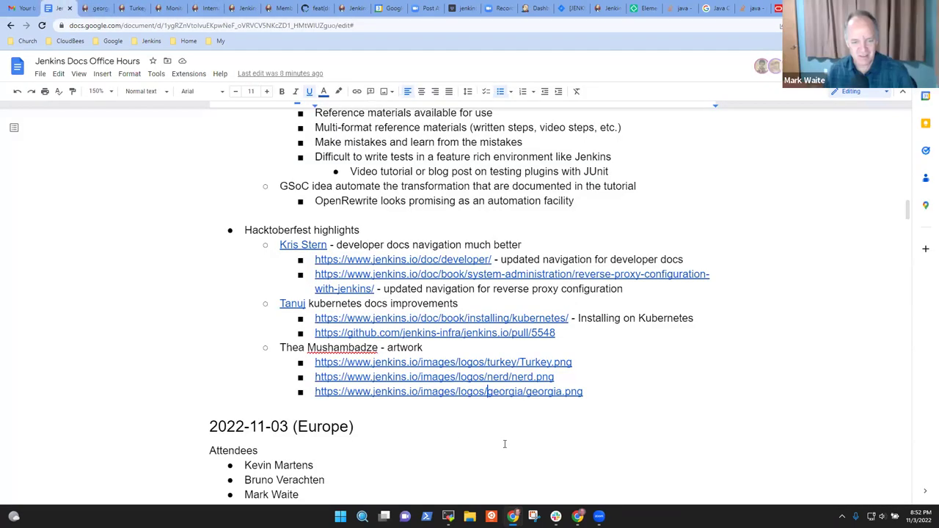
click(469, 378)
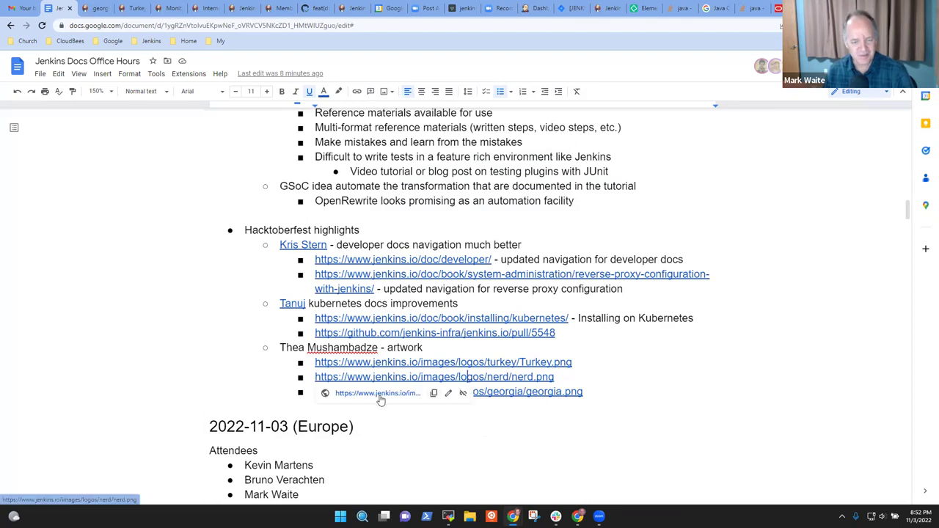
click(379, 396)
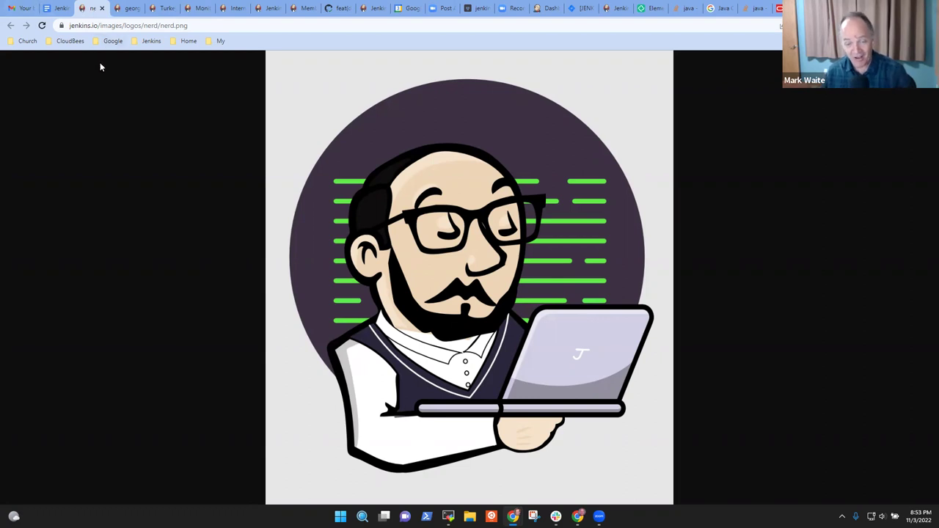
click(54, 12)
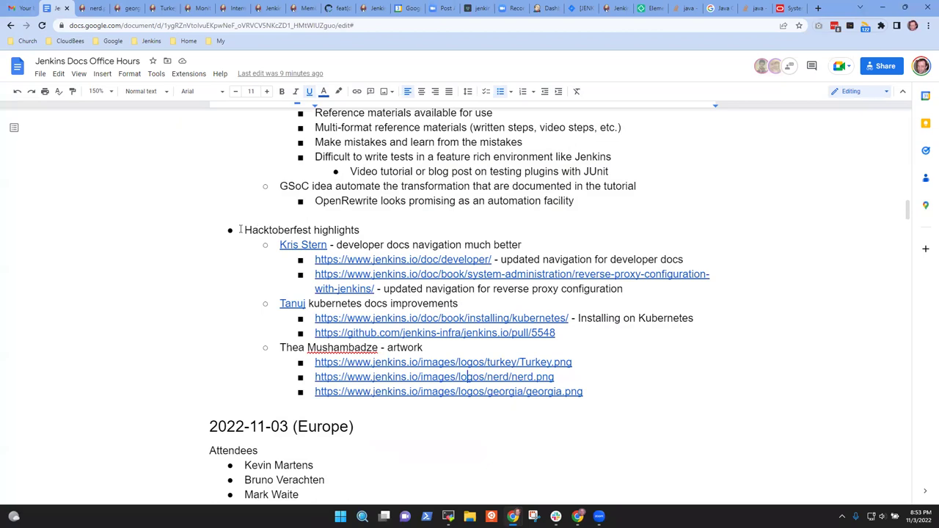
- Select Hacktoberfest text, open Turkey.png from its link preview, and return to the notes
drag(246, 230, 592, 395)
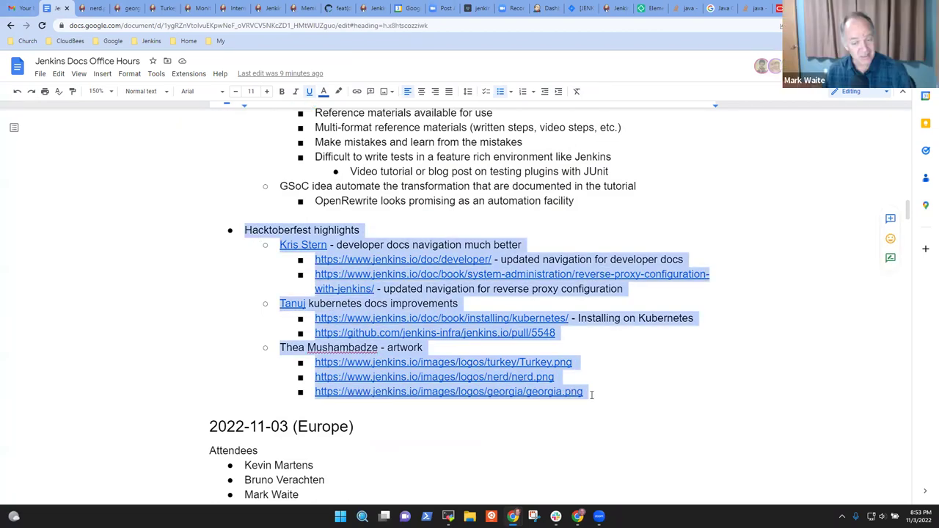
click(648, 394)
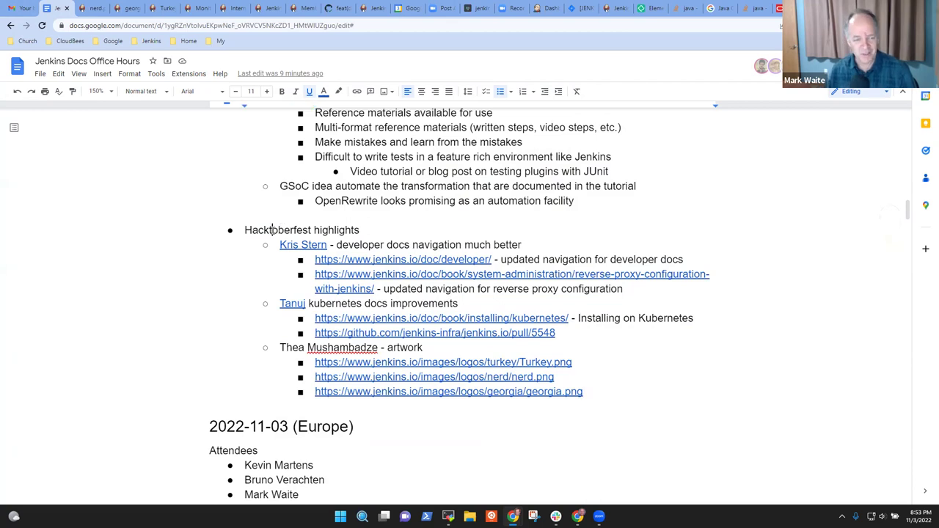
double_click(273, 230)
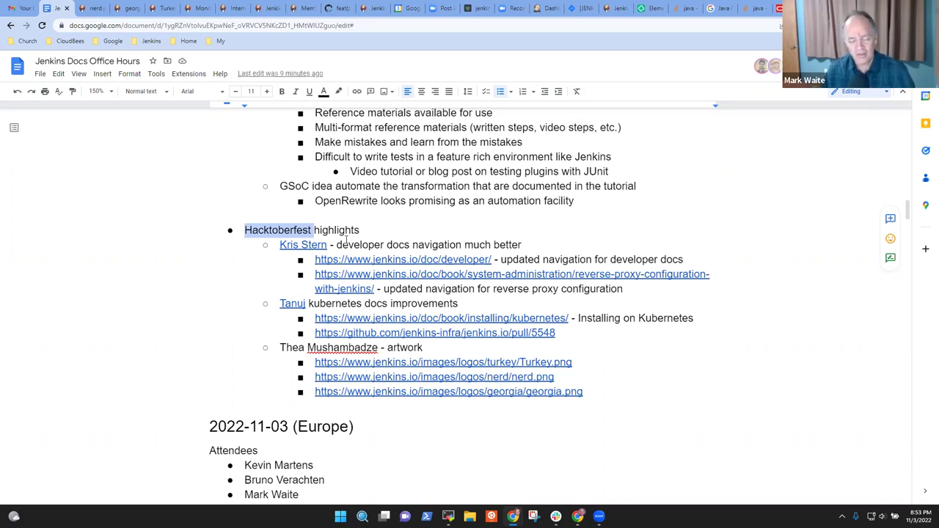
click(500, 362)
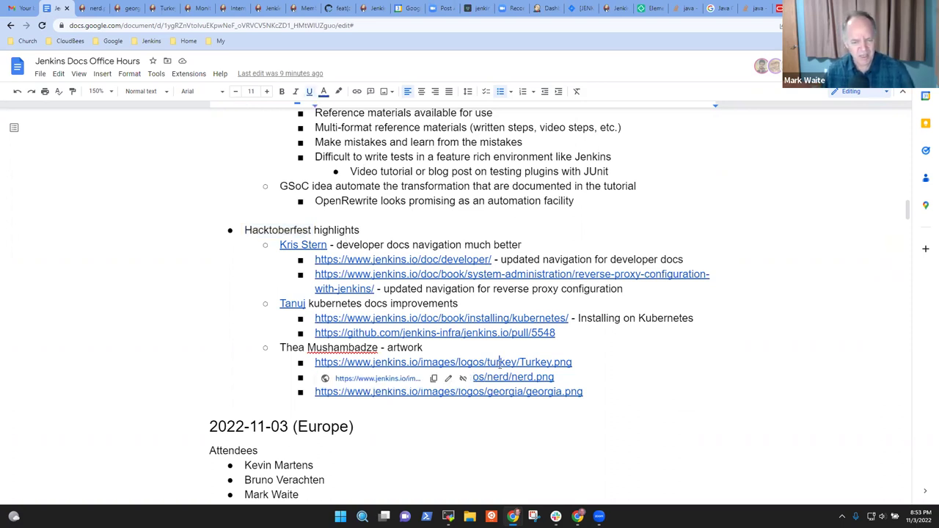
click(330, 383)
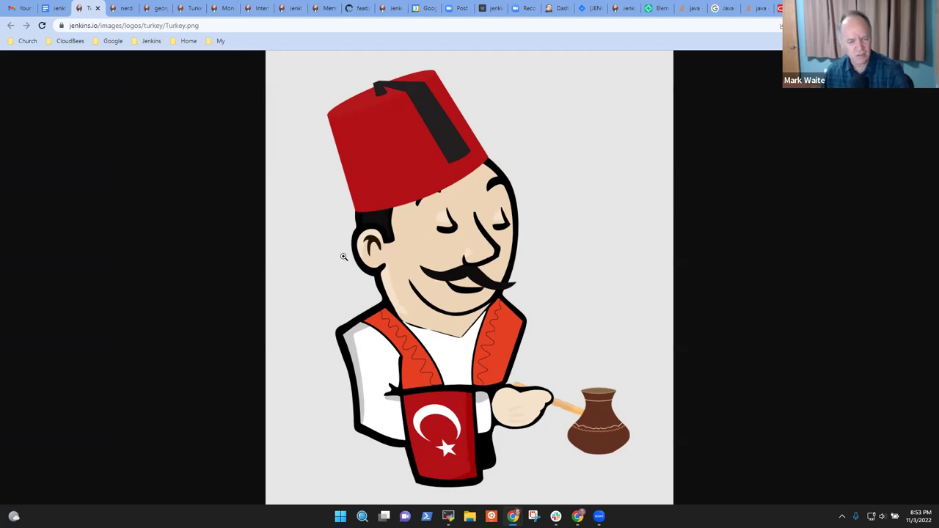
click(57, 8)
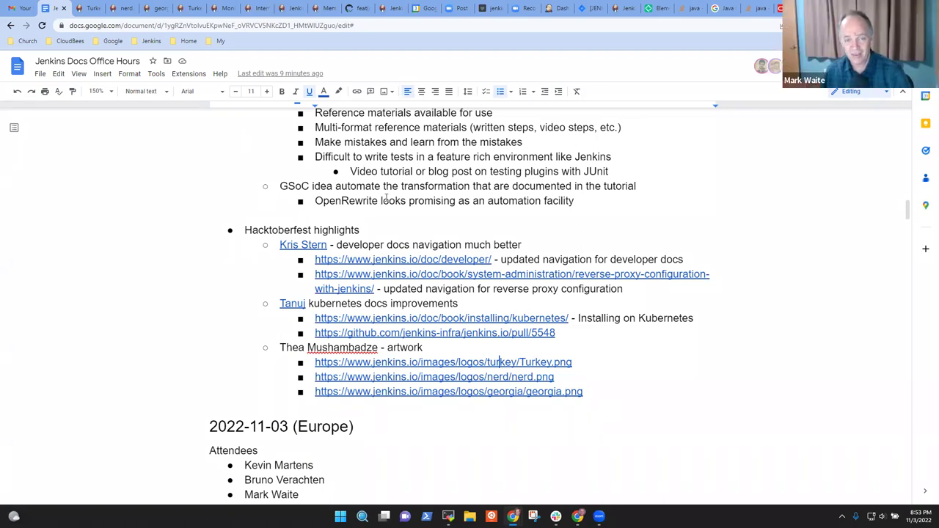
- Load jenkins.io from the Jenkins bookmarks folder and open About > Artwork
click(88, 8)
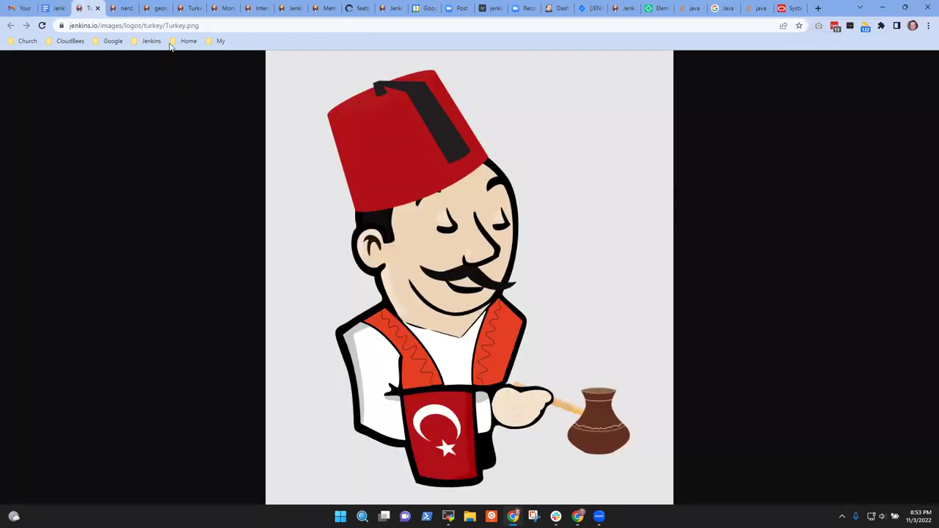
click(153, 41)
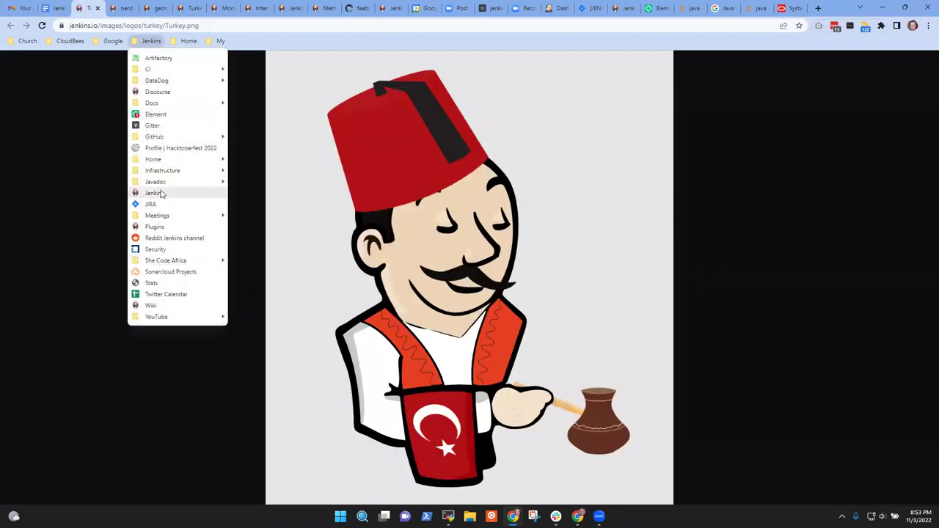
click(163, 193)
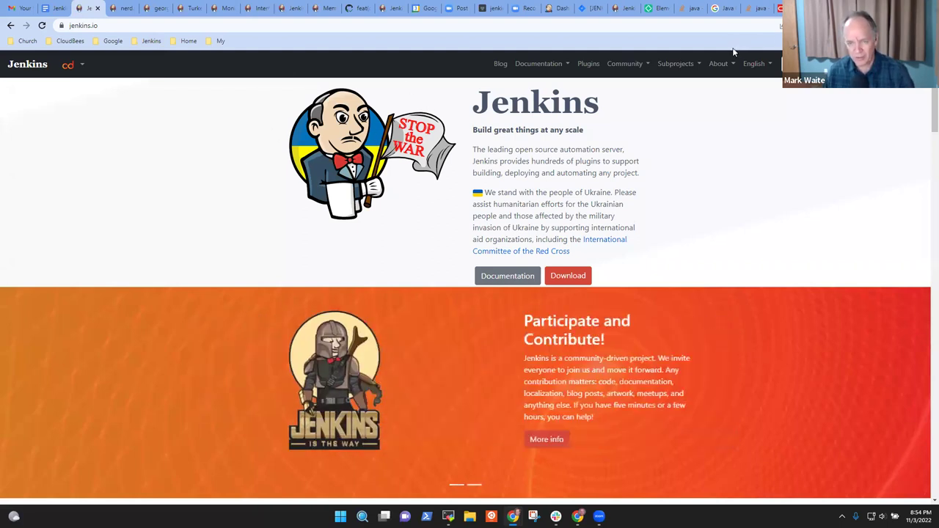
click(719, 65)
click(728, 158)
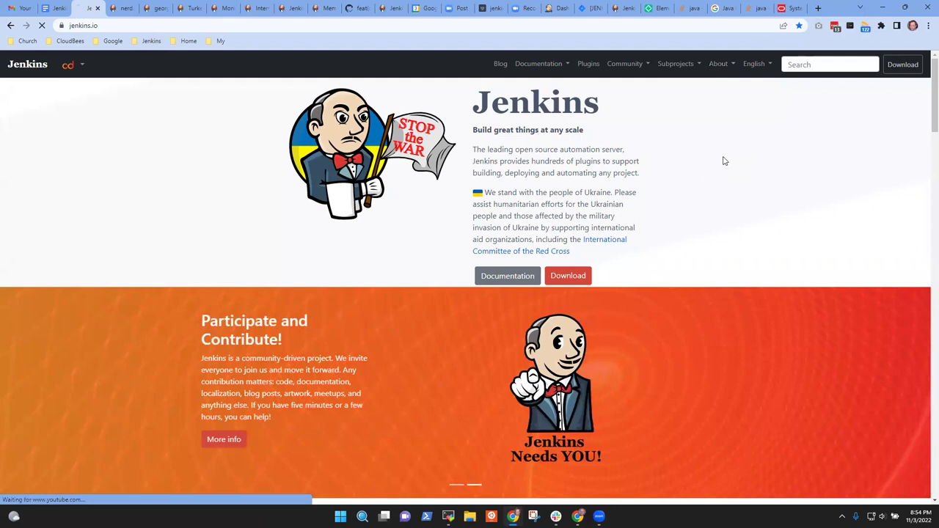
- Scroll through the Artwork gallery, then jump back to the top and the home page
scroll(521, 325, down, 12)
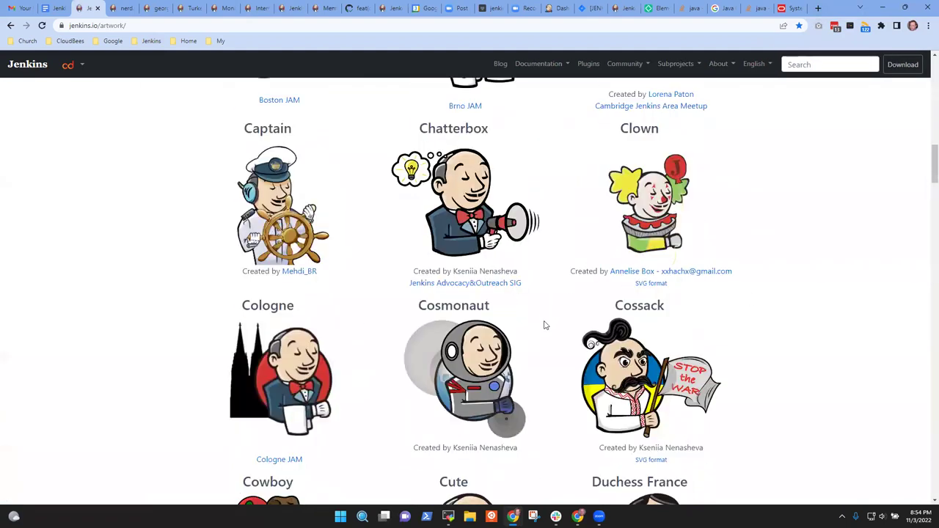
scroll(550, 334, down, 6)
scroll(565, 344, down, 3)
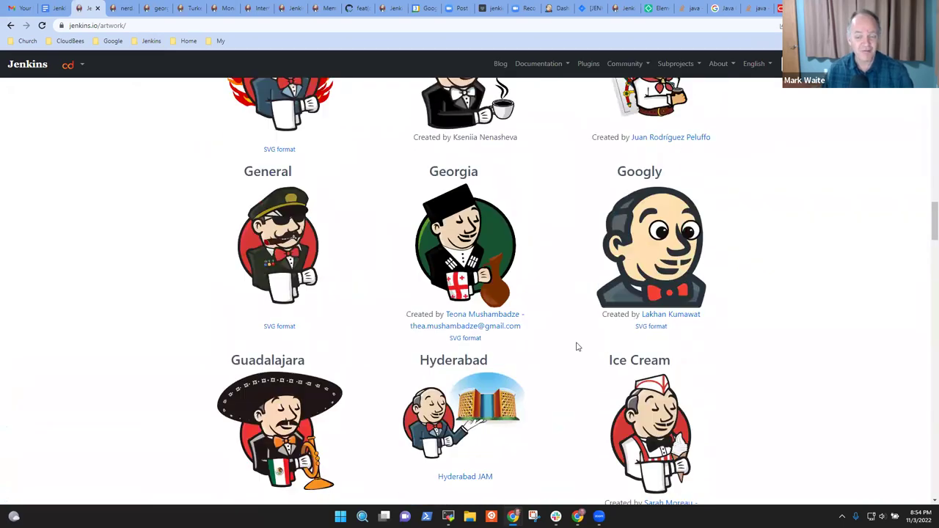
scroll(587, 348, up, 4)
scroll(605, 350, down, 5)
scroll(611, 351, down, 11)
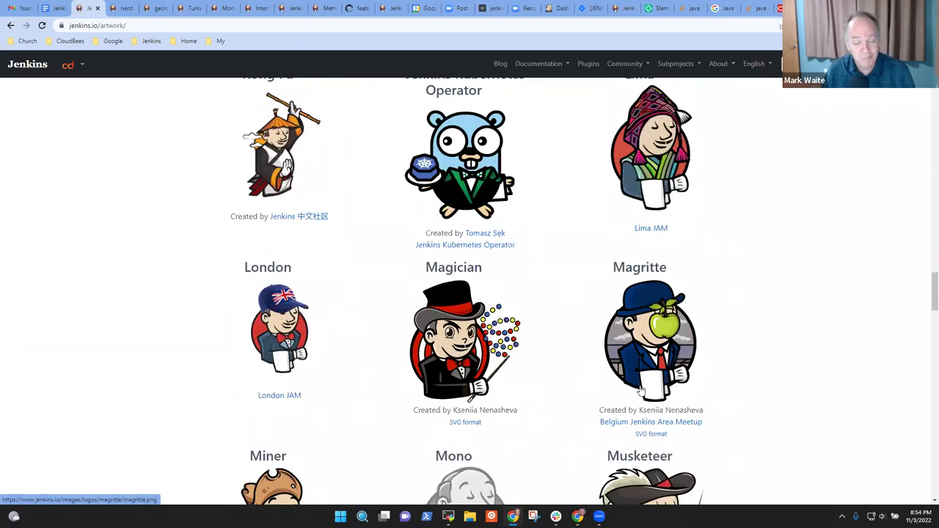
scroll(611, 355, down, 4)
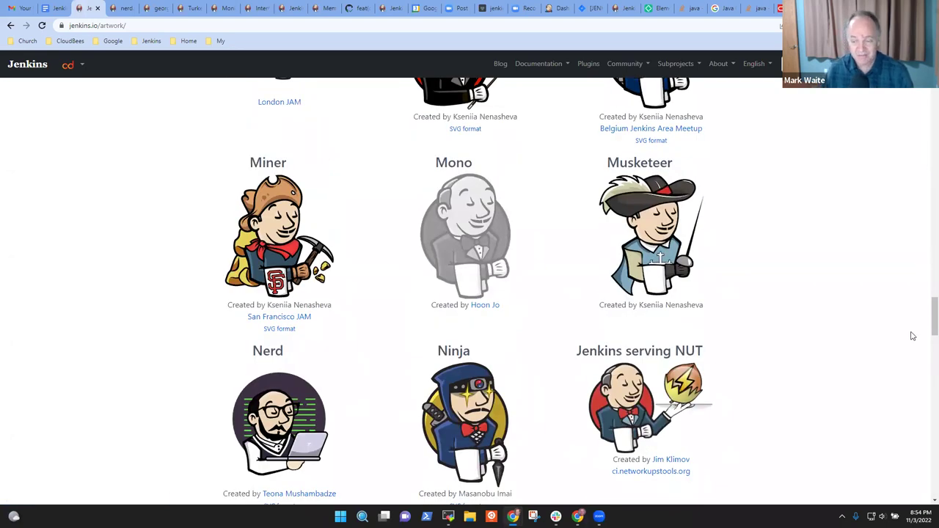
drag(924, 325, 924, 176)
click(924, 108)
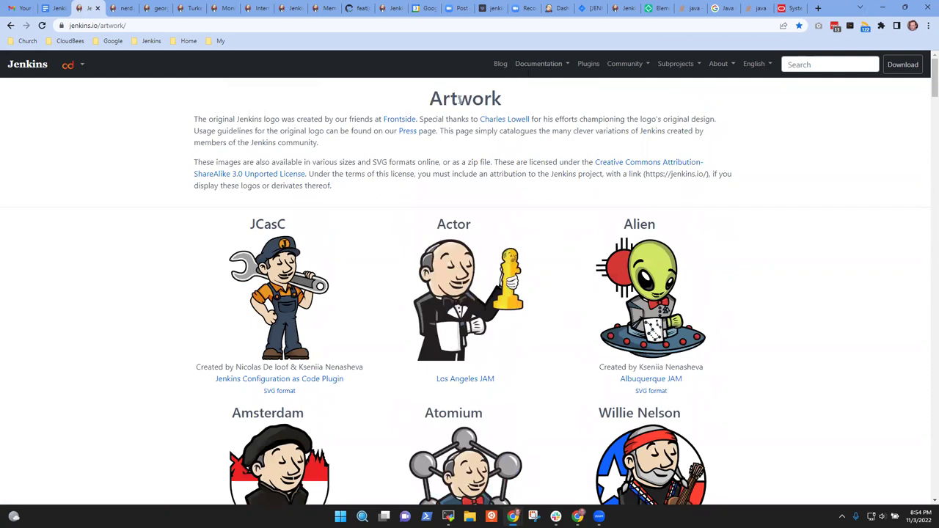
click(22, 66)
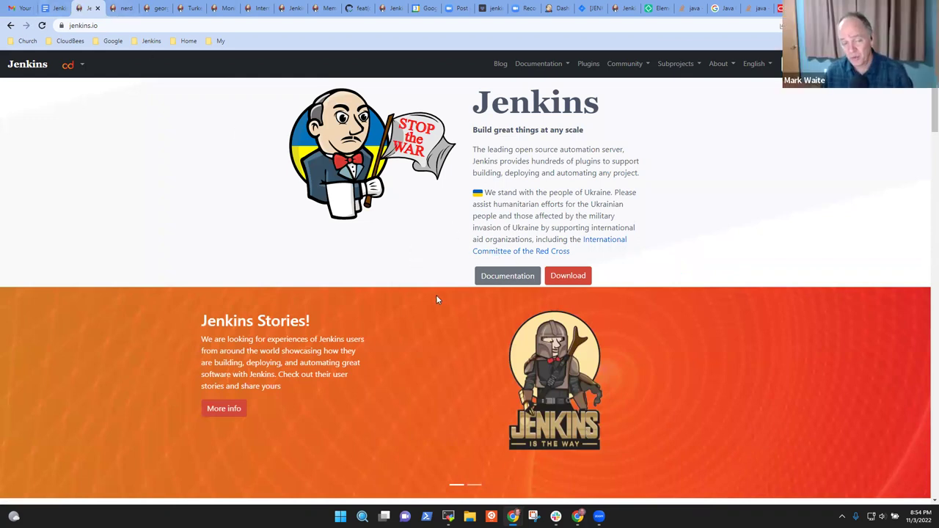
- Reopen the Artwork gallery page from the About menu
click(54, 8)
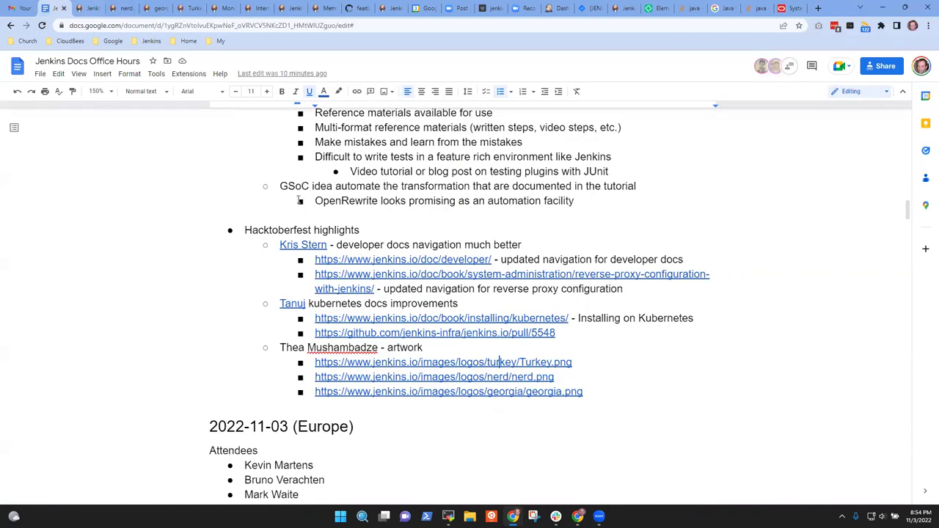
click(88, 8)
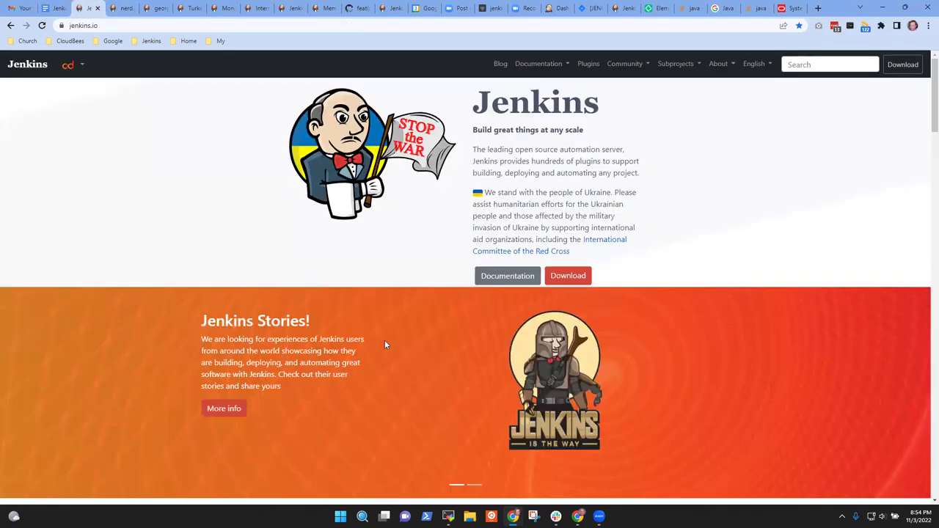
click(722, 70)
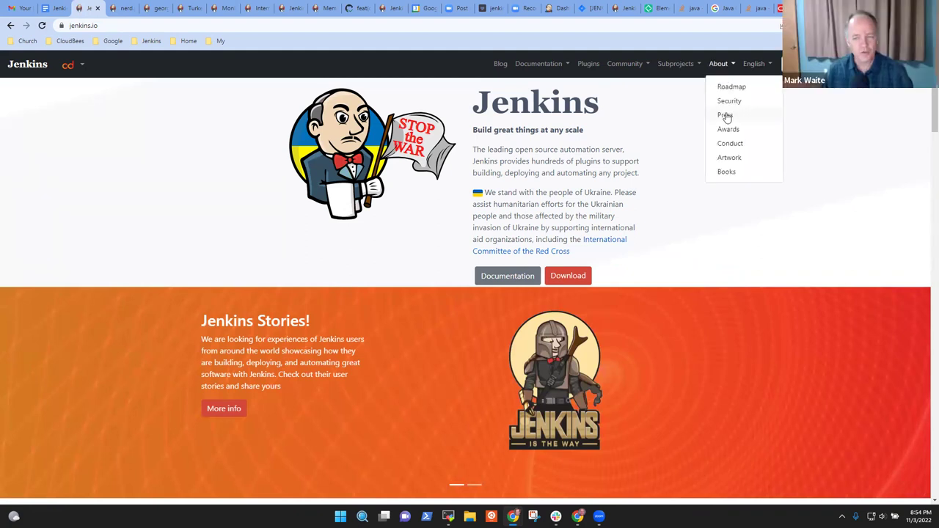
click(732, 159)
- Scroll down to the Duchess France artwork and select its name
scroll(535, 187, down, 2)
scroll(535, 186, down, 12)
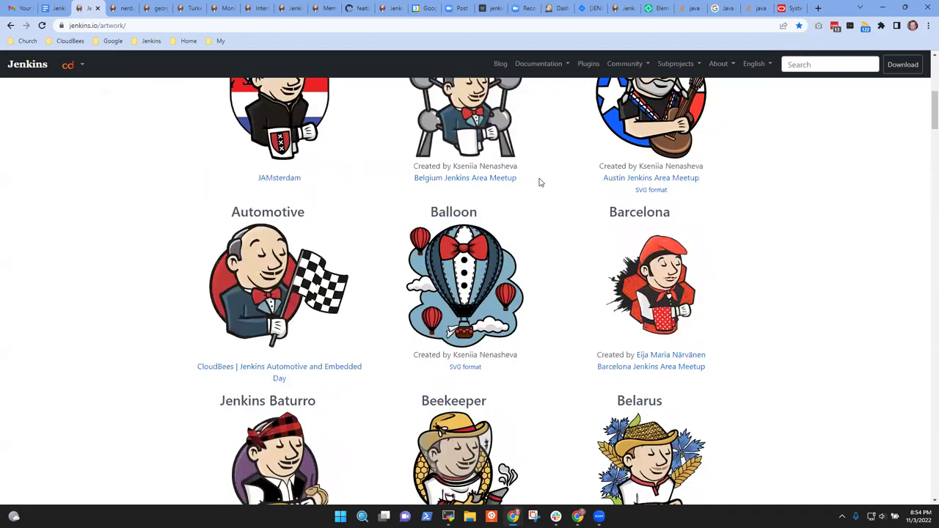
scroll(543, 181, down, 4)
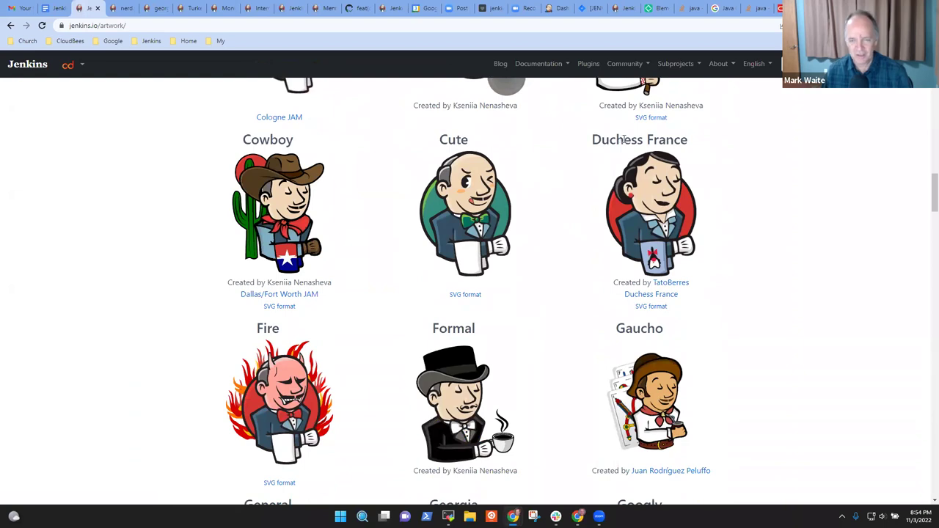
double_click(620, 139)
drag(620, 140, 686, 141)
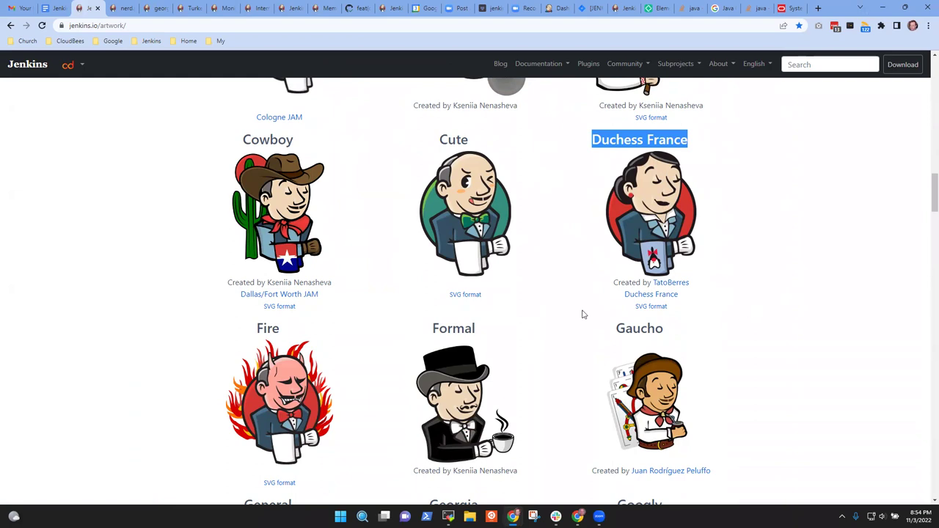
- Inspect the Duchess France artwork in SVG format at several zoom levels, then close its tab
click(645, 307)
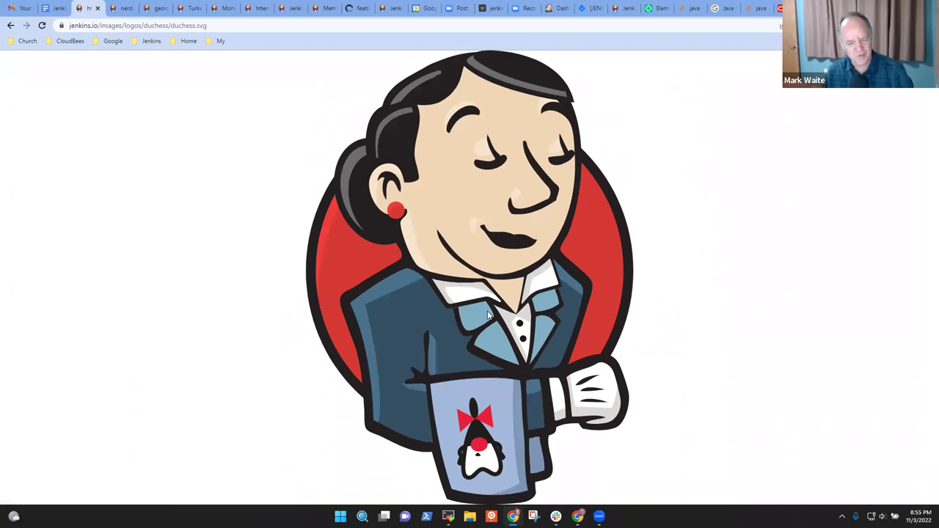
key(ctrl+minus)
key(ctrl+minus)
key(ctrl+minus)
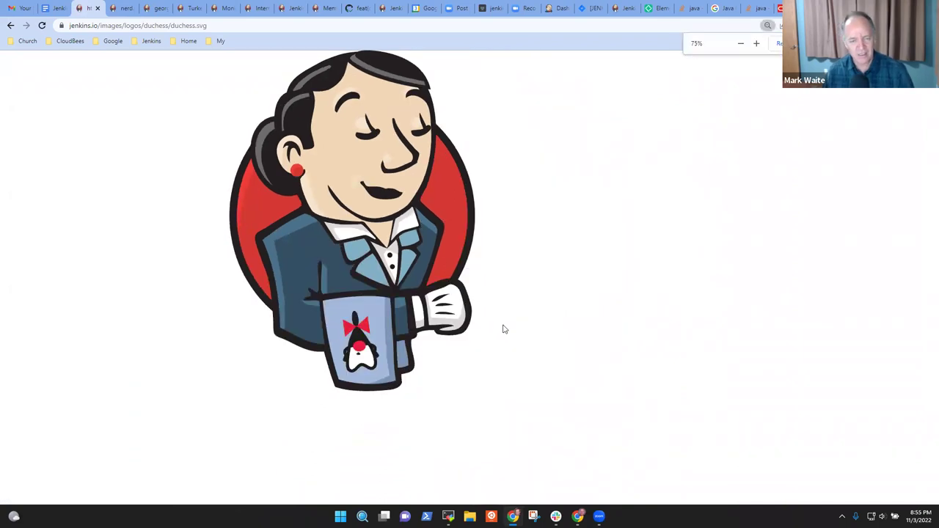
key(ctrl+plus)
key(ctrl+plus)
key(ctrl+plus)
key(ctrl+plus)
key(ctrl+plus)
key(ctrl+plus)
key(ctrl+plus)
key(ctrl+plus)
key(ctrl+minus)
key(ctrl+minus)
key(ctrl+minus)
key(ctrl+minus)
key(ctrl+minus)
key(ctrl+minus)
key(ctrl+minus)
key(ctrl+plus)
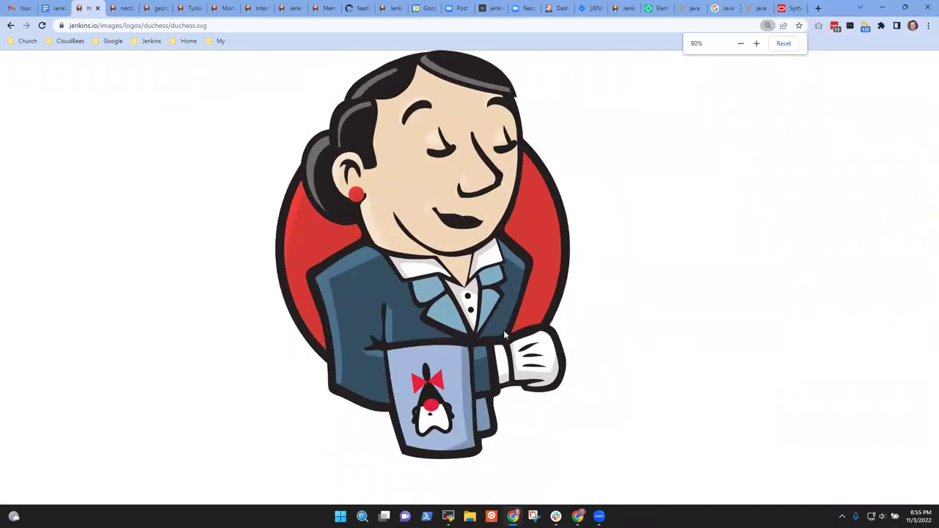
key(ctrl+plus)
key(ctrl+plus)
key(ctrl+plus)
key(ctrl+plus)
key(ctrl+plus)
key(ctrl+plus)
key(ctrl+minus)
key(ctrl+minus)
key(ctrl+minus)
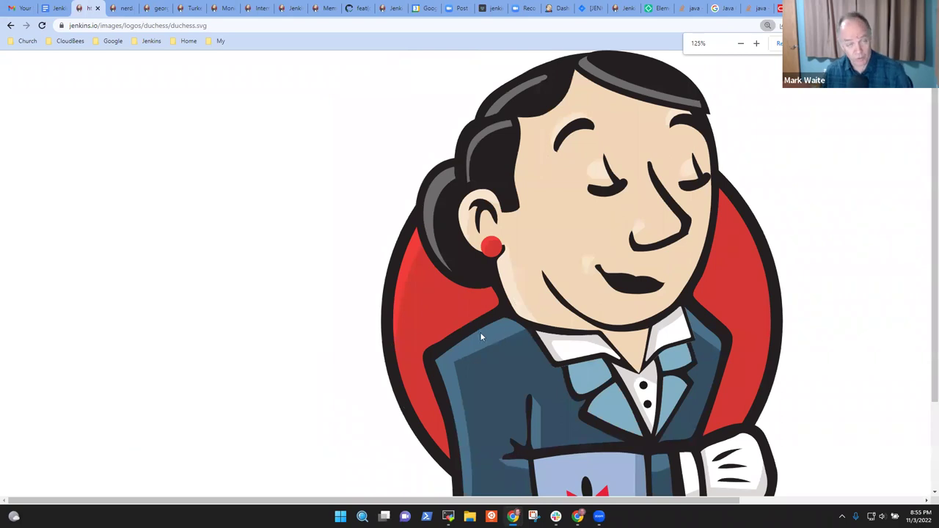
click(97, 8)
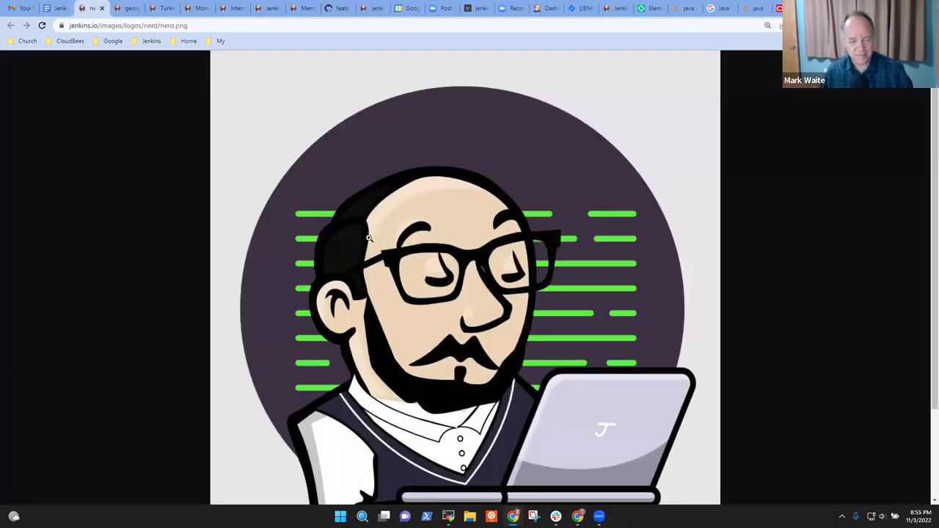
click(55, 8)
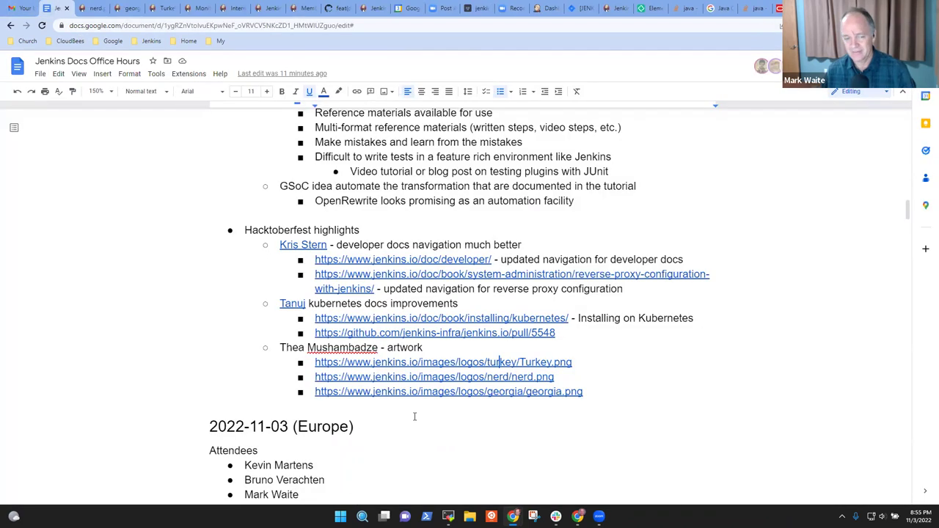